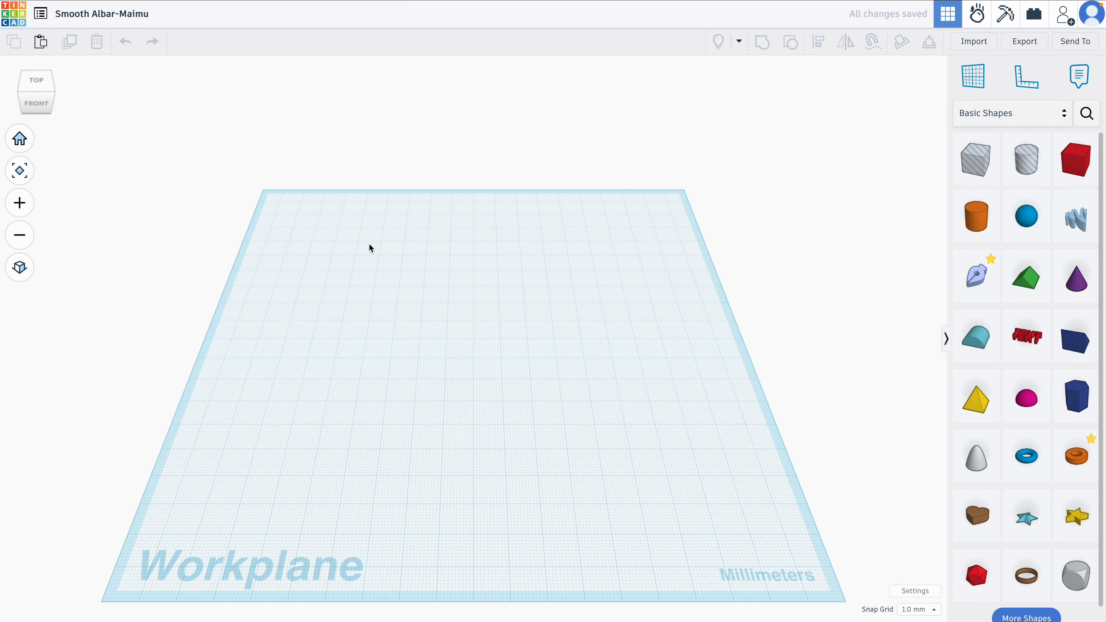
# Rename the design as Mobiilihoidja
pyautogui.click(130, 14)
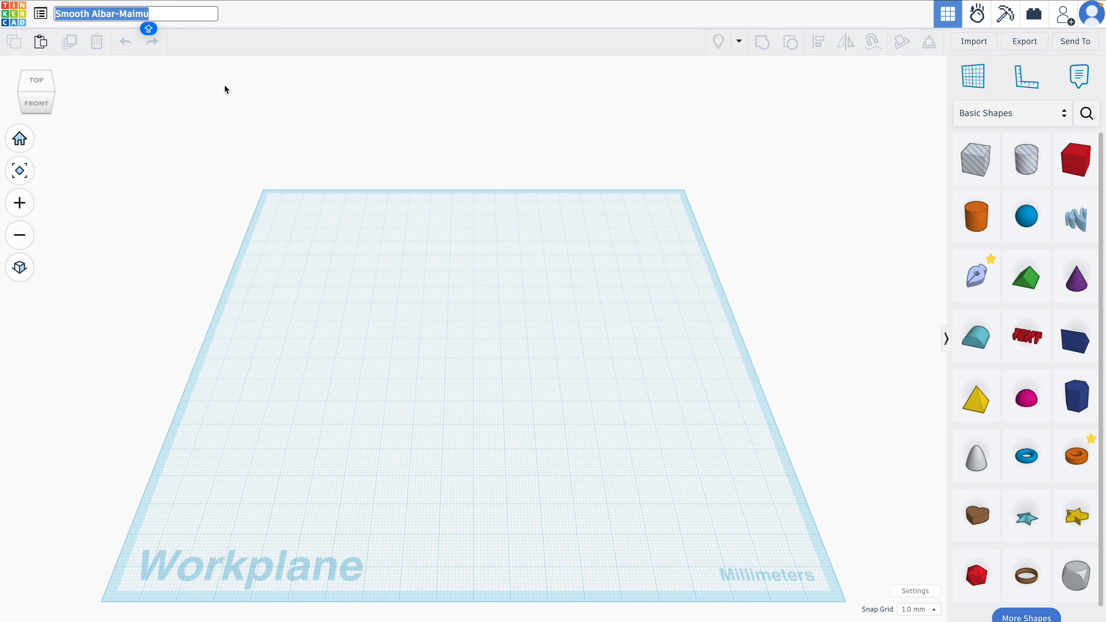
pyautogui.press('capslock')
pyautogui.write('Mp')
pyautogui.write('o')
pyautogui.press('BackSpace')
pyautogui.press('BackSpace')
pyautogui.write('obiiliho')
pyautogui.press('Return')
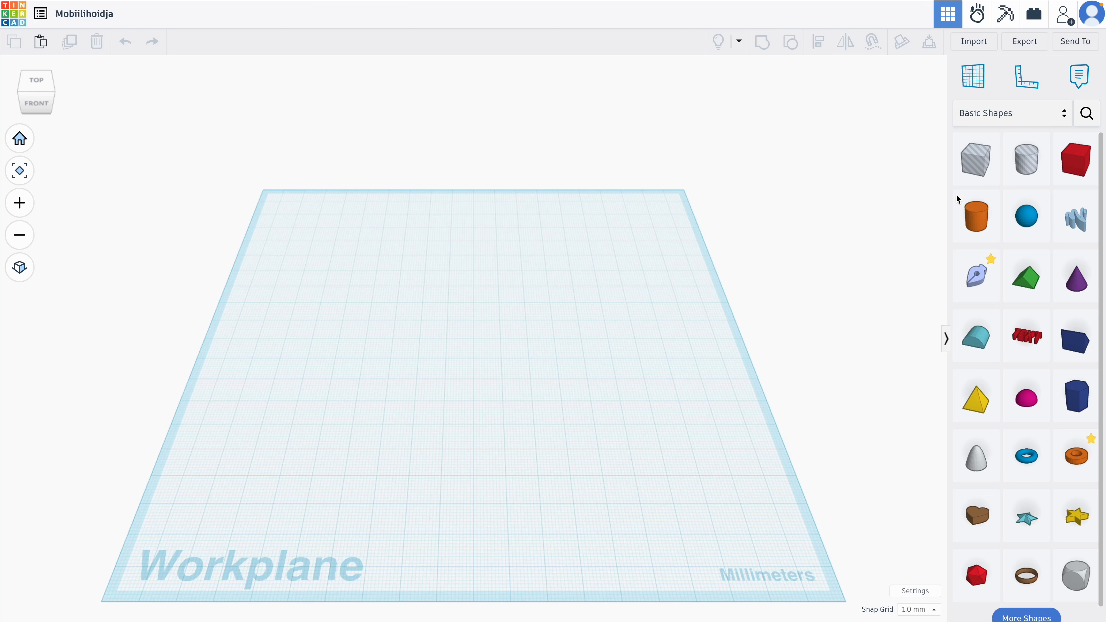
# Place a red box near the middle of the workplane with a footprint of about 33 by 46 mm
pyautogui.moveTo(1077, 162); pyautogui.dragTo(461, 394)
pyautogui.moveTo(487, 348); pyautogui.dragTo(526, 350)
pyautogui.moveTo(523, 348); pyautogui.dragTo(425, 402, button='right')
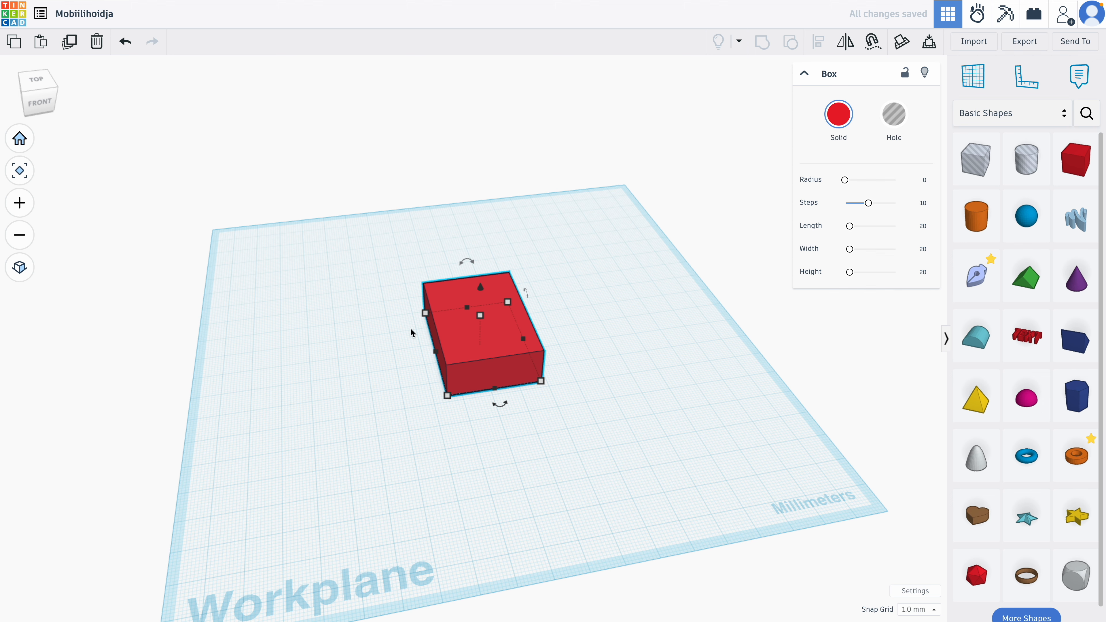
# Search the community shapes for "phone" and place the Cell Phone model beside the box
pyautogui.click(1089, 114)
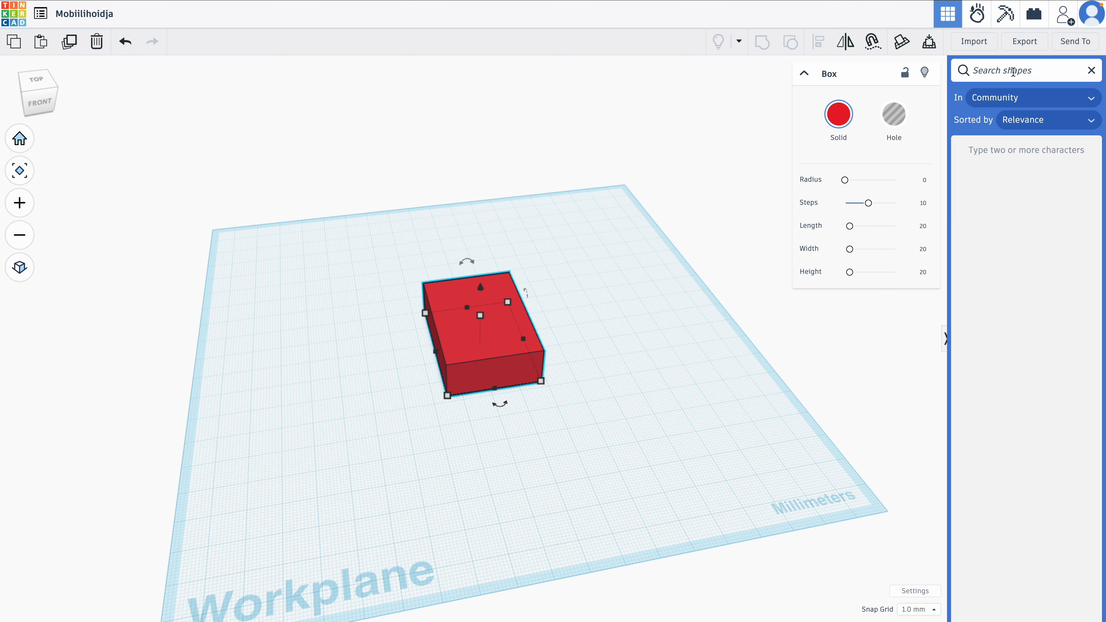
pyautogui.write('phone')
pyautogui.moveTo(1026, 245); pyautogui.dragTo(614, 294)
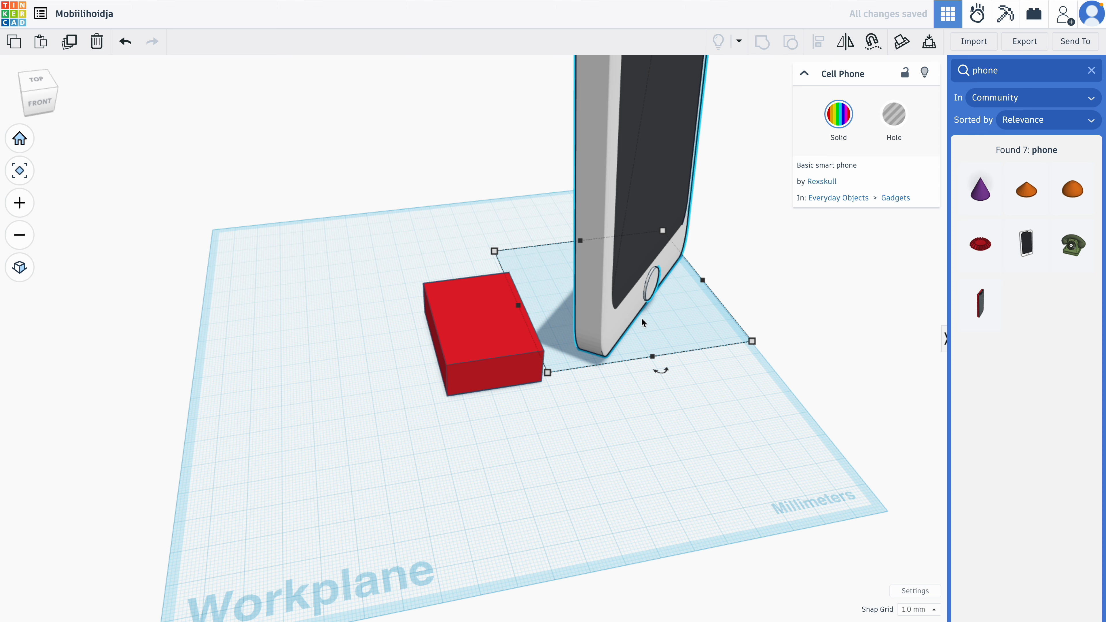
# Move the phone over the box and raise it slightly so that it stands upright, roughly centred on the box
pyautogui.moveTo(638, 235); pyautogui.dragTo(490, 306, button='right')
pyautogui.moveTo(490, 307); pyautogui.dragTo(410, 298)
pyautogui.moveTo(469, 448); pyautogui.dragTo(380, 421)
pyautogui.moveTo(496, 452); pyautogui.dragTo(759, 358, button='right')
pyautogui.scroll(-3, 575, 347)
pyautogui.moveTo(564, 232); pyautogui.dragTo(550, 364, button='middle')
pyautogui.moveTo(494, 106); pyautogui.dragTo(496, 88)
pyautogui.moveTo(491, 250); pyautogui.dragTo(510, 251)
pyautogui.moveTo(510, 251); pyautogui.dragTo(317, 416, button='right')
# Set the box's footprint to 40 mm wide and 60 mm deep
pyautogui.click(512, 492)
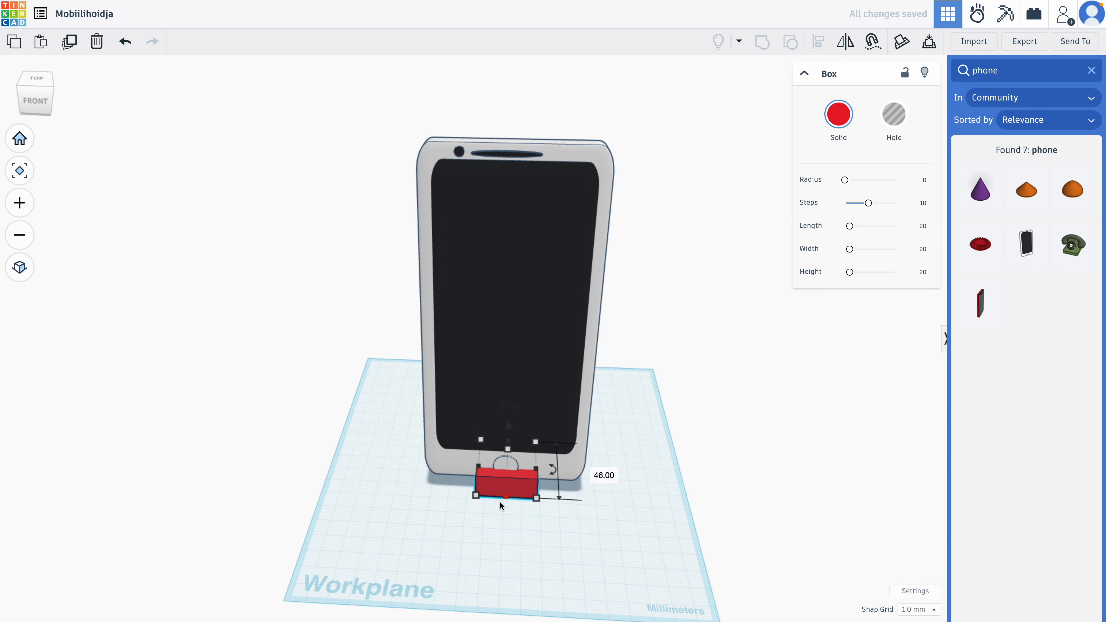
pyautogui.click(504, 542)
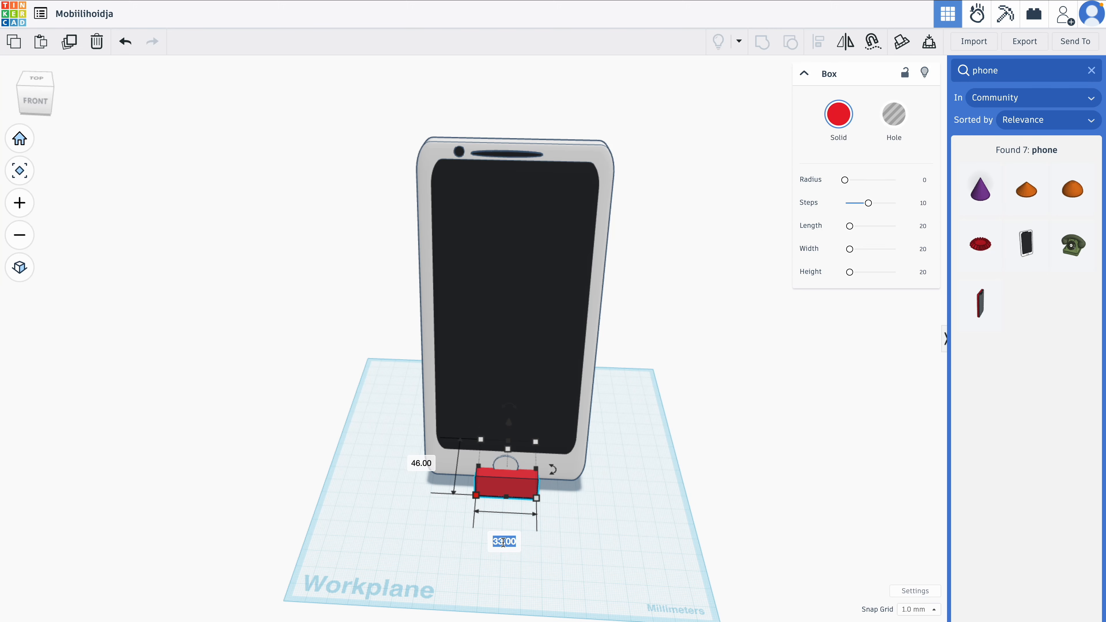
pyautogui.write('40')
pyautogui.press('Return')
pyautogui.moveTo(420, 519); pyautogui.dragTo(554, 496, button='right')
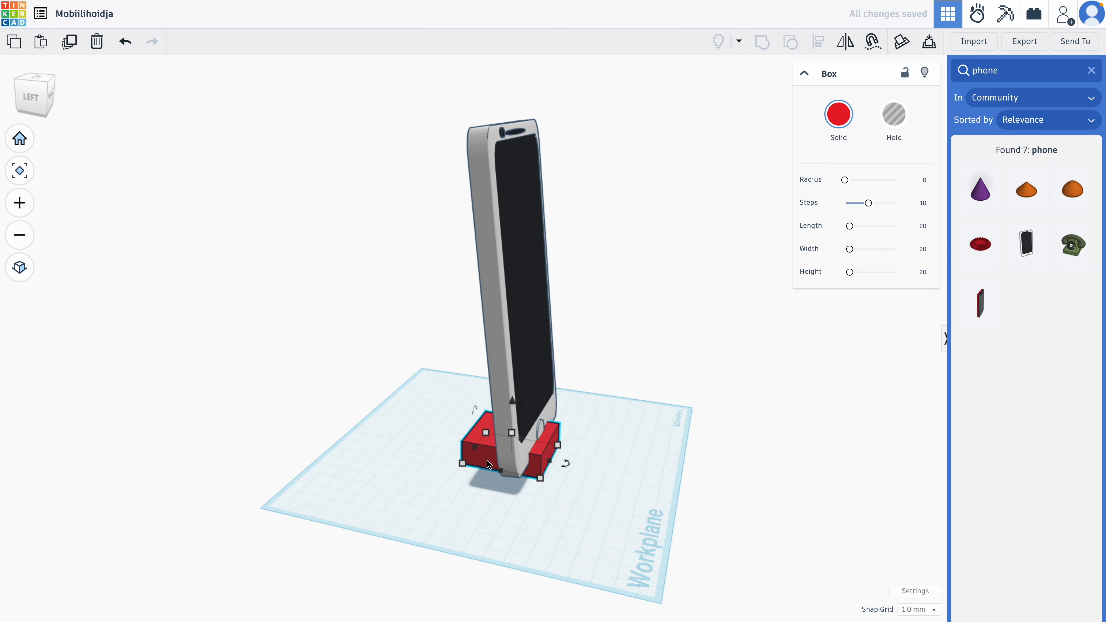
pyautogui.moveTo(463, 463)
pyautogui.click(485, 501)
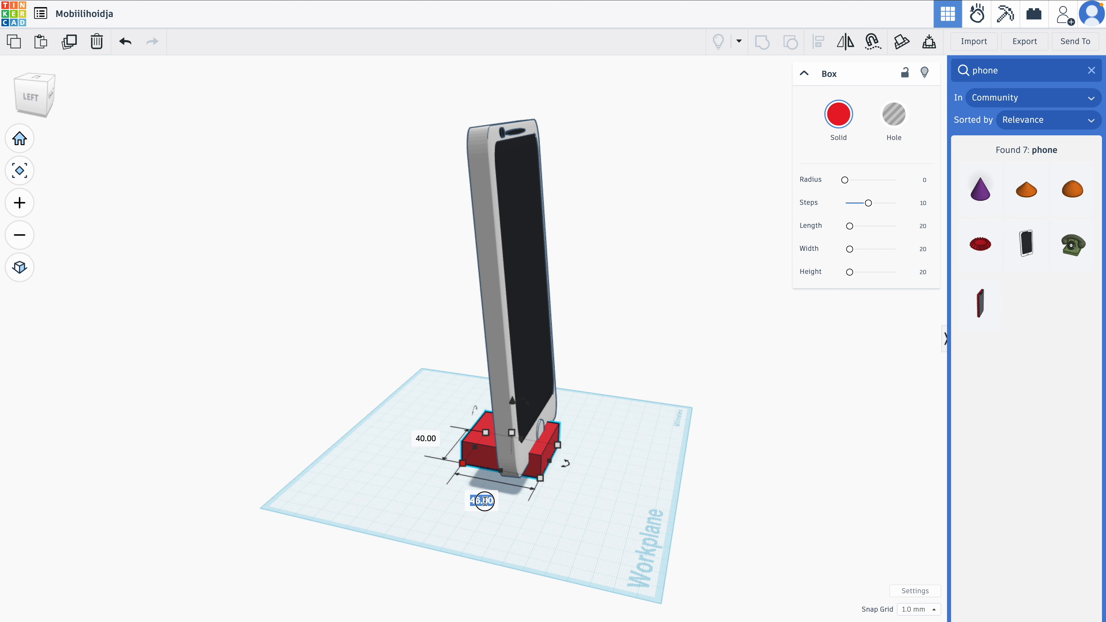
pyautogui.write('60')
pyautogui.press('Return')
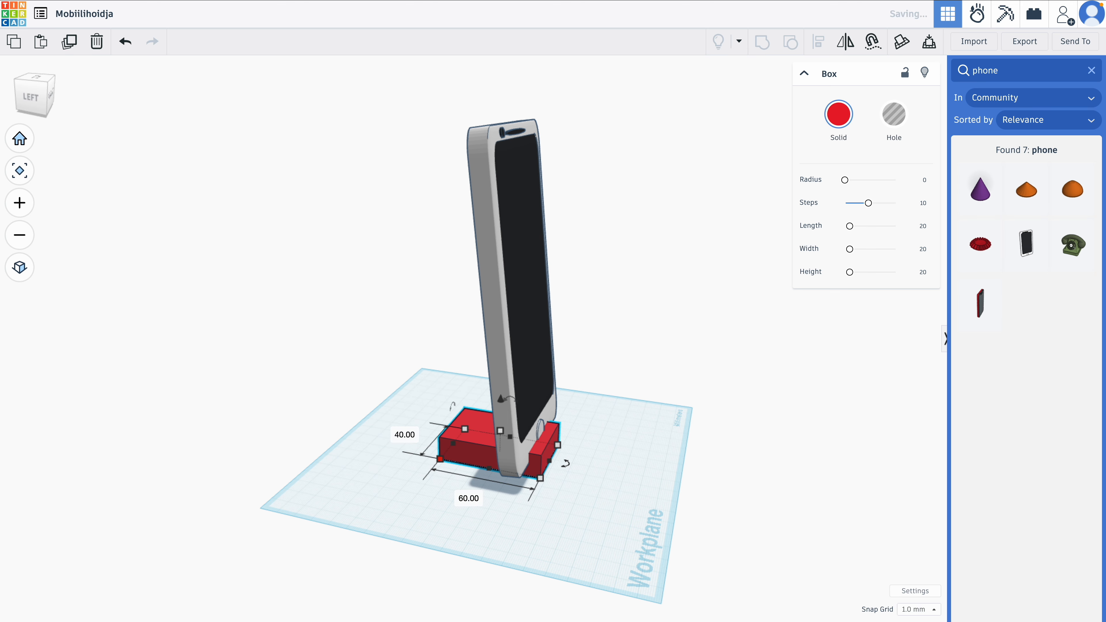
# Hide the phone and the box, and show all hidden shapes again
pyautogui.moveTo(429, 499); pyautogui.dragTo(594, 512, button='right')
pyautogui.click(520, 410)
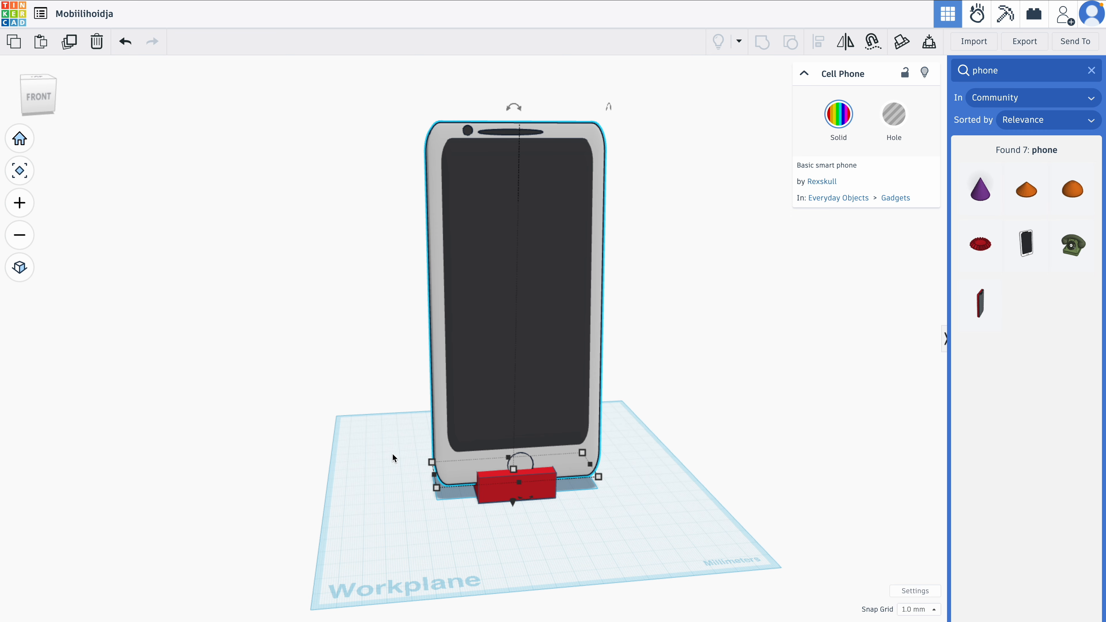
pyautogui.click(925, 75)
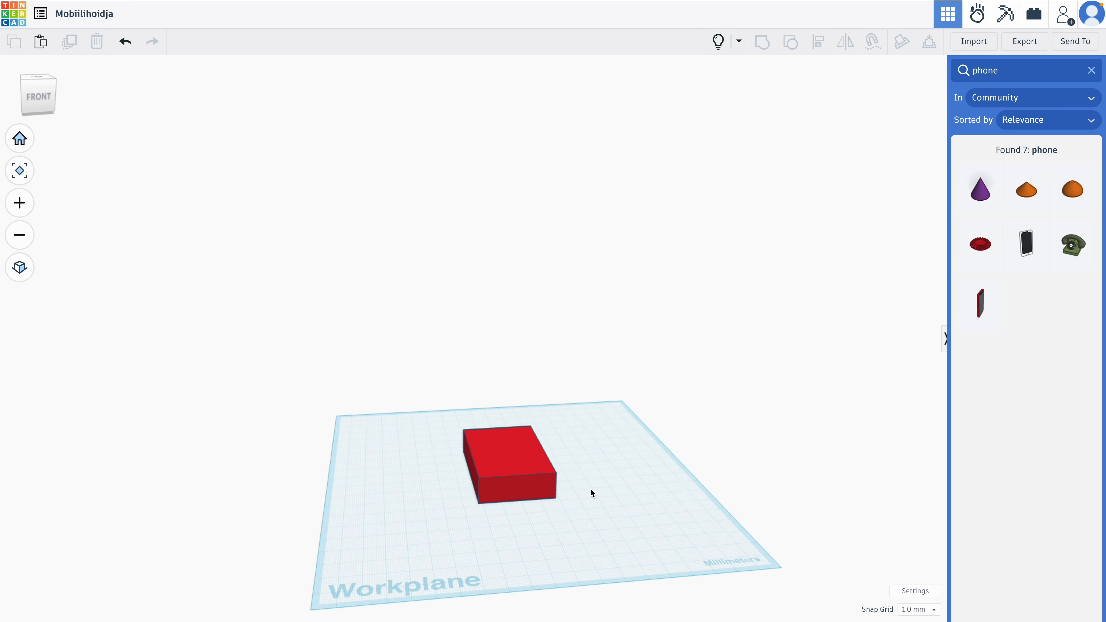
pyautogui.click(522, 484)
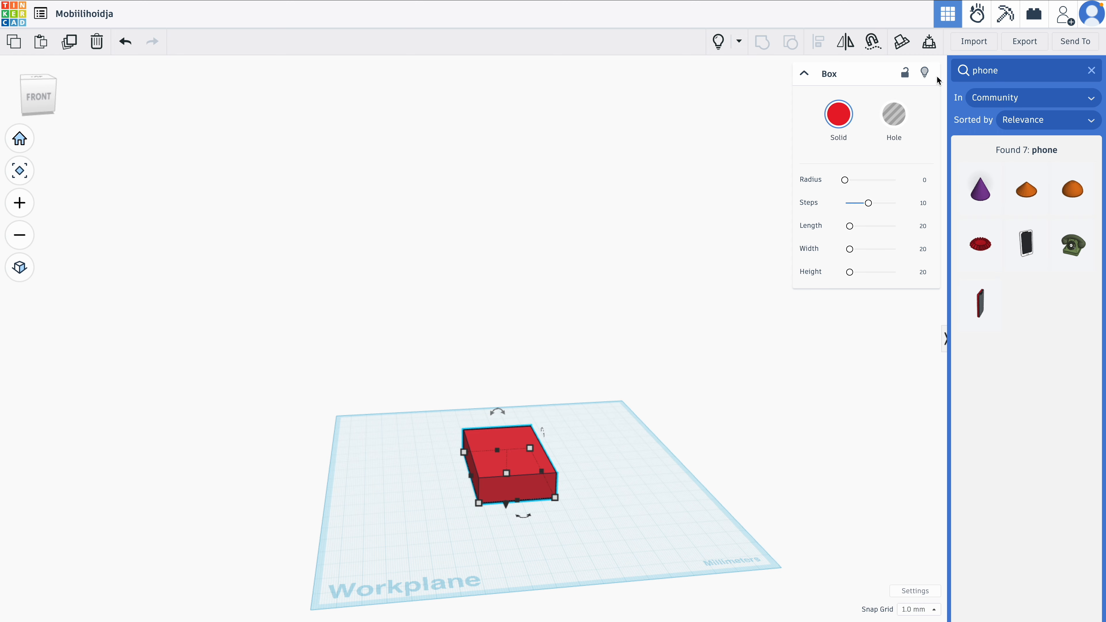
pyautogui.click(925, 74)
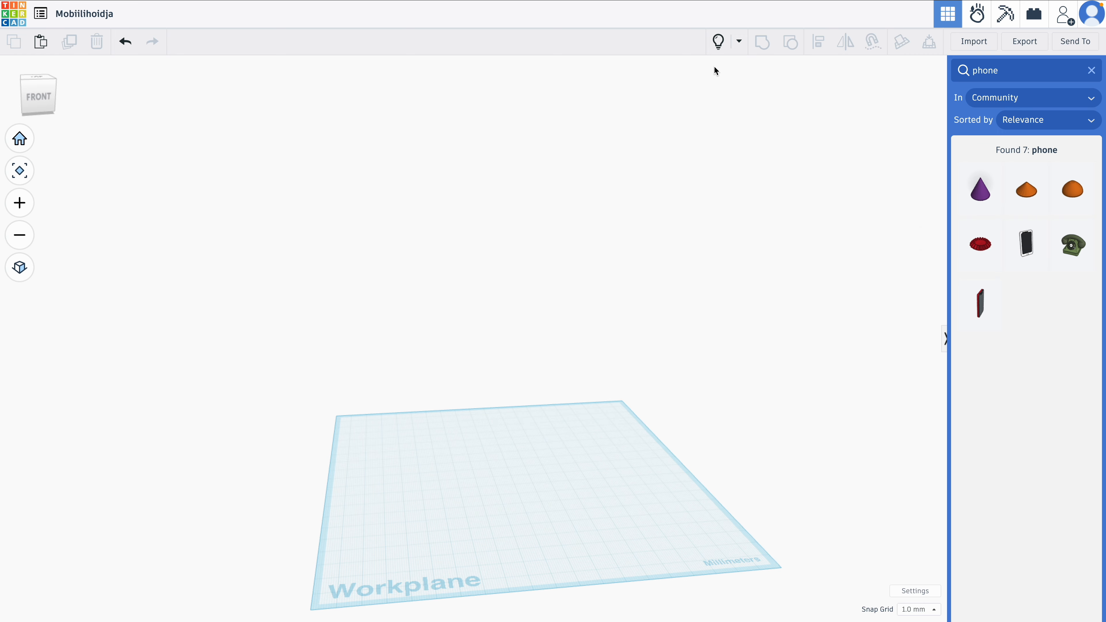
pyautogui.click(719, 43)
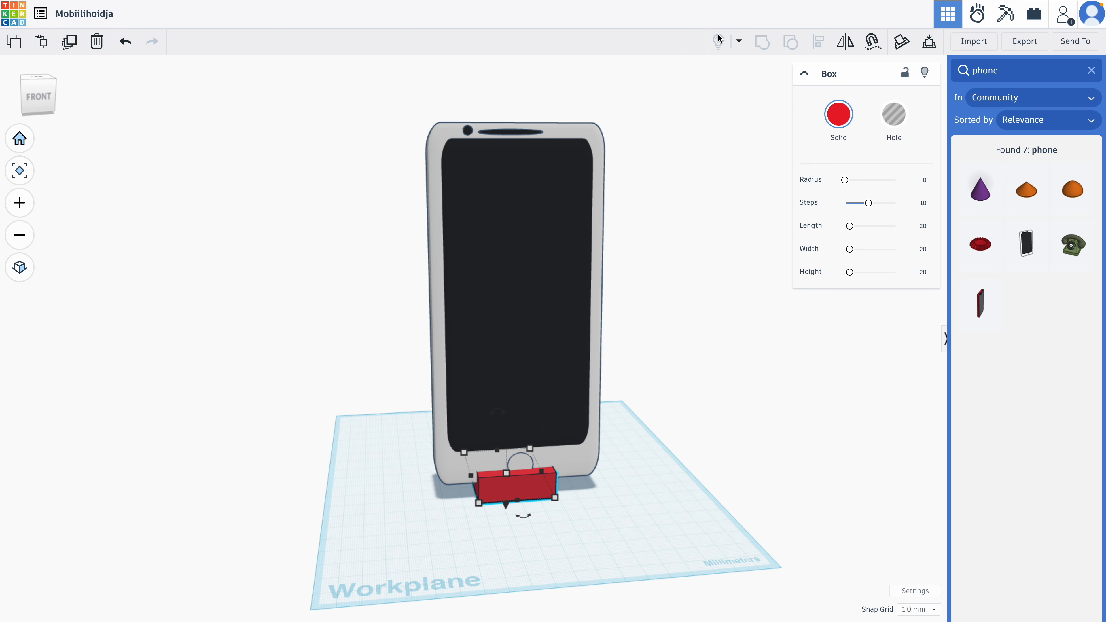
# Hide the phone and move the box about 9 mm sideways and 2 mm back on the workplane
pyautogui.click(558, 407)
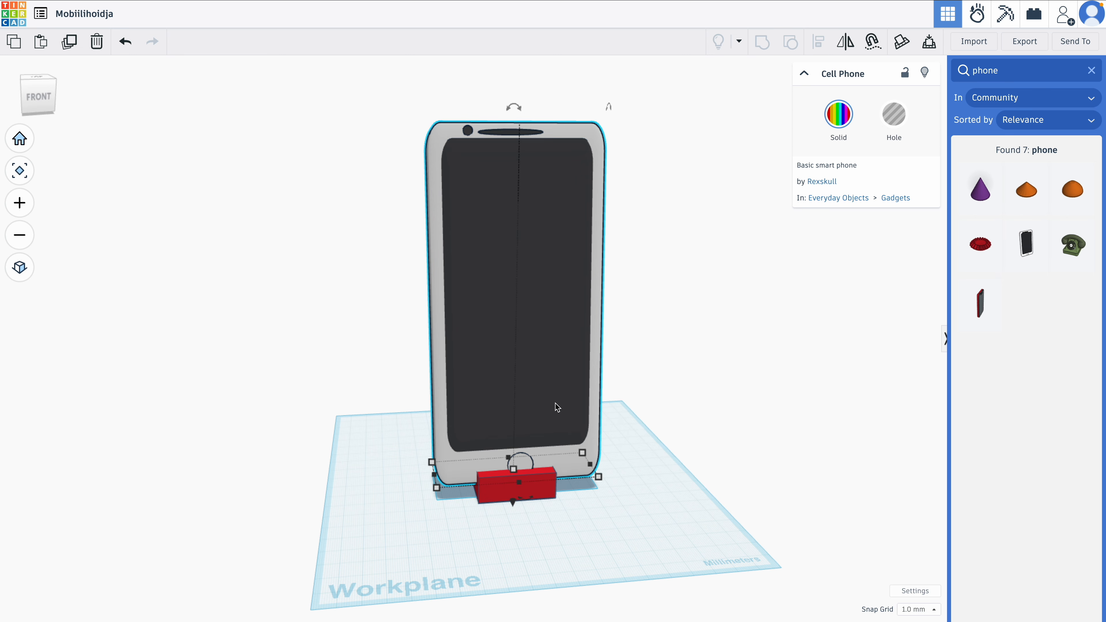
pyautogui.click(925, 74)
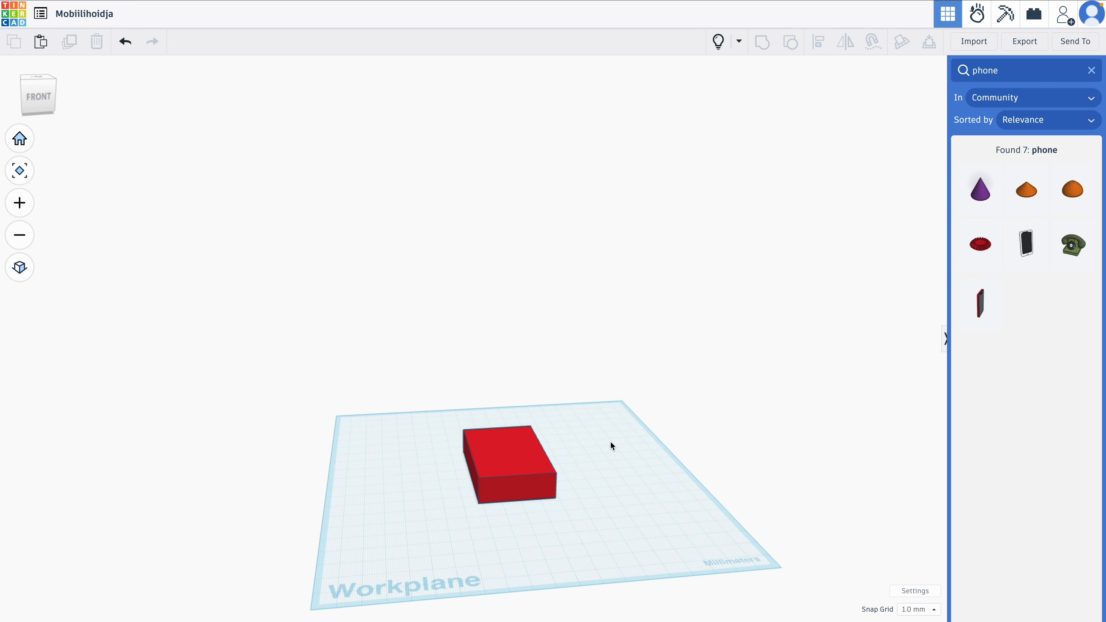
pyautogui.moveTo(562, 470); pyautogui.dragTo(536, 519, button='right')
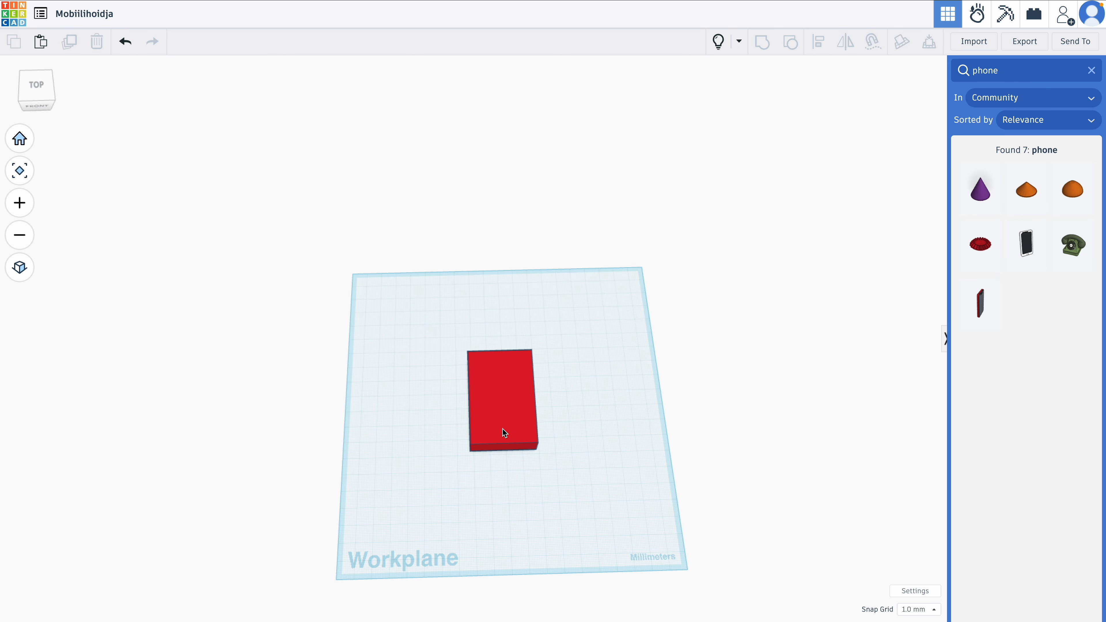
pyautogui.click(521, 425)
pyautogui.moveTo(520, 425); pyautogui.dragTo(516, 425)
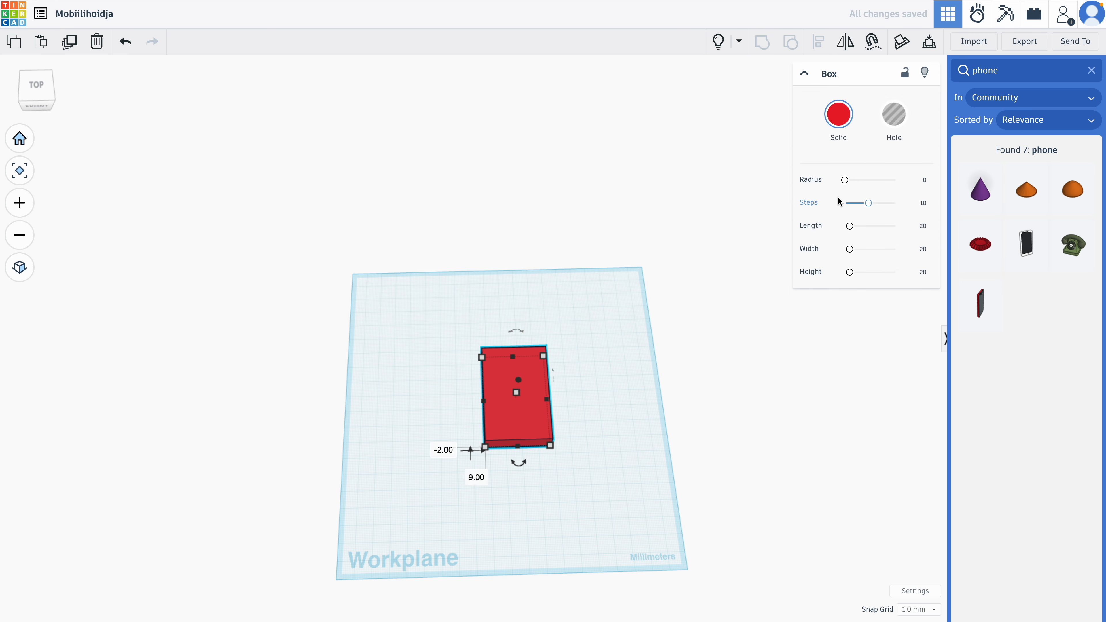
# Try rounding the box's edges with a radius of about 7, and reset the radius to 0
pyautogui.moveTo(845, 180); pyautogui.dragTo(863, 185)
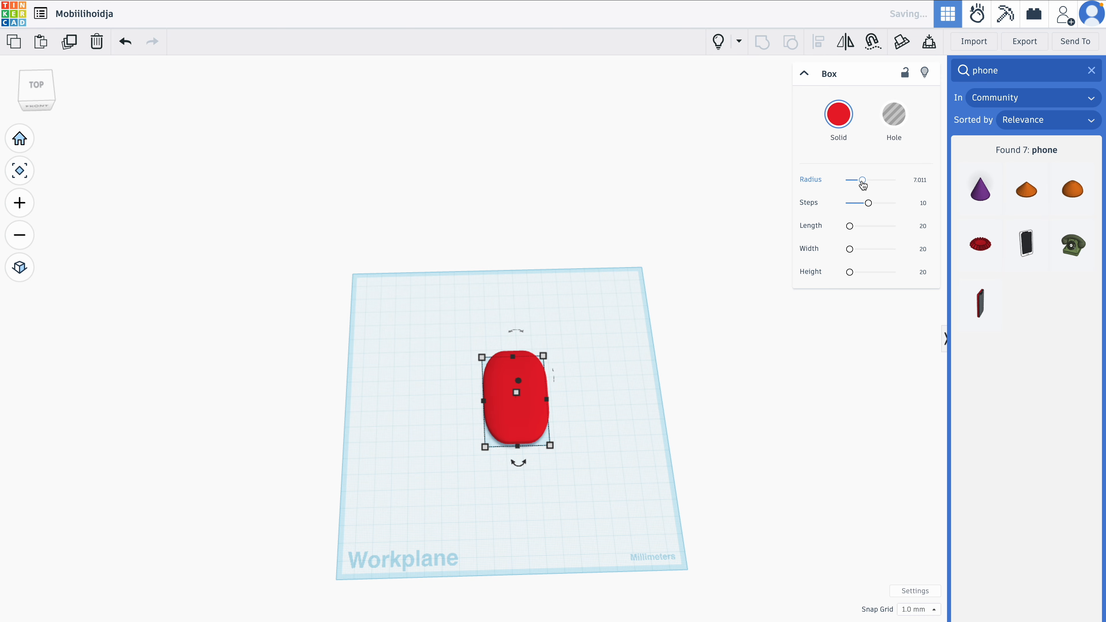
pyautogui.moveTo(591, 365); pyautogui.dragTo(599, 279, button='right')
pyautogui.scroll(3, 541, 471)
pyautogui.scroll(3, 542, 471)
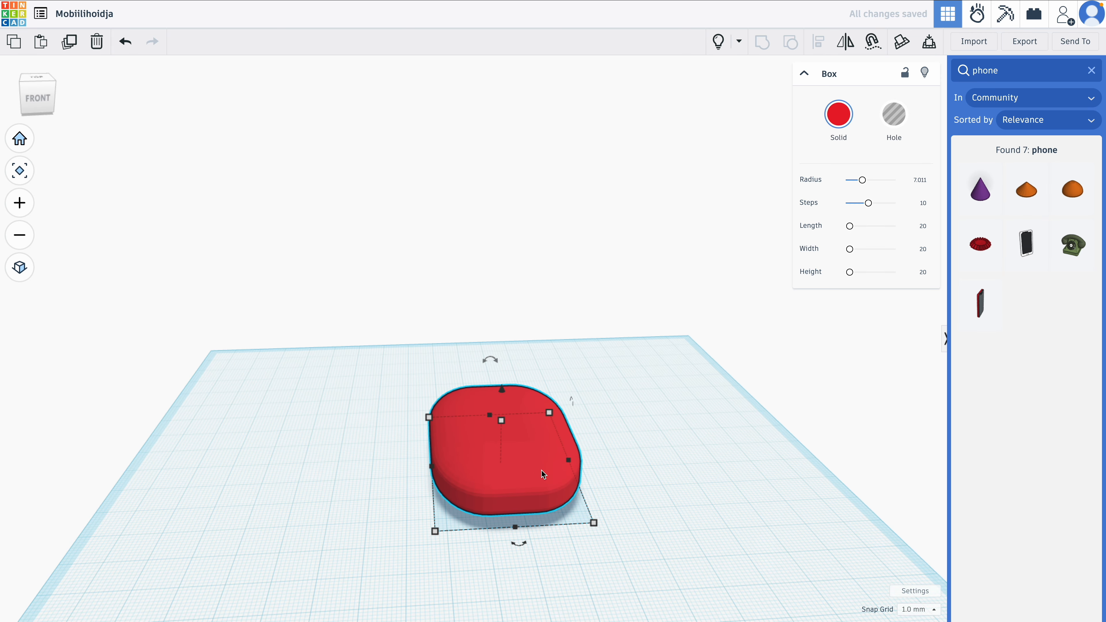
pyautogui.moveTo(653, 470); pyautogui.dragTo(511, 416, button='right')
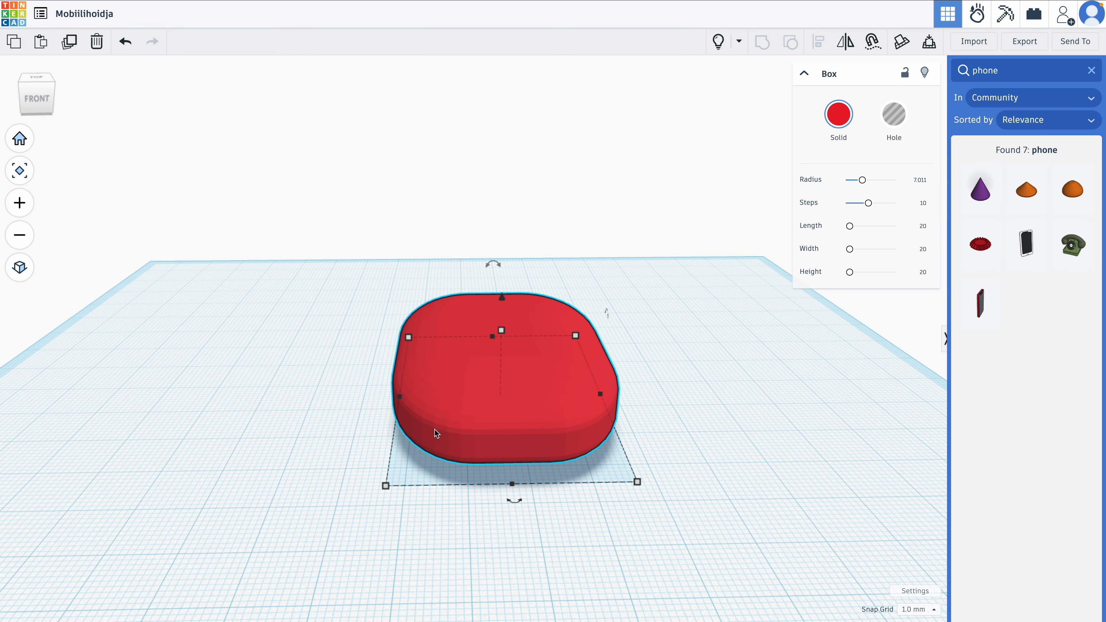
pyautogui.moveTo(453, 354); pyautogui.dragTo(517, 358, button='right')
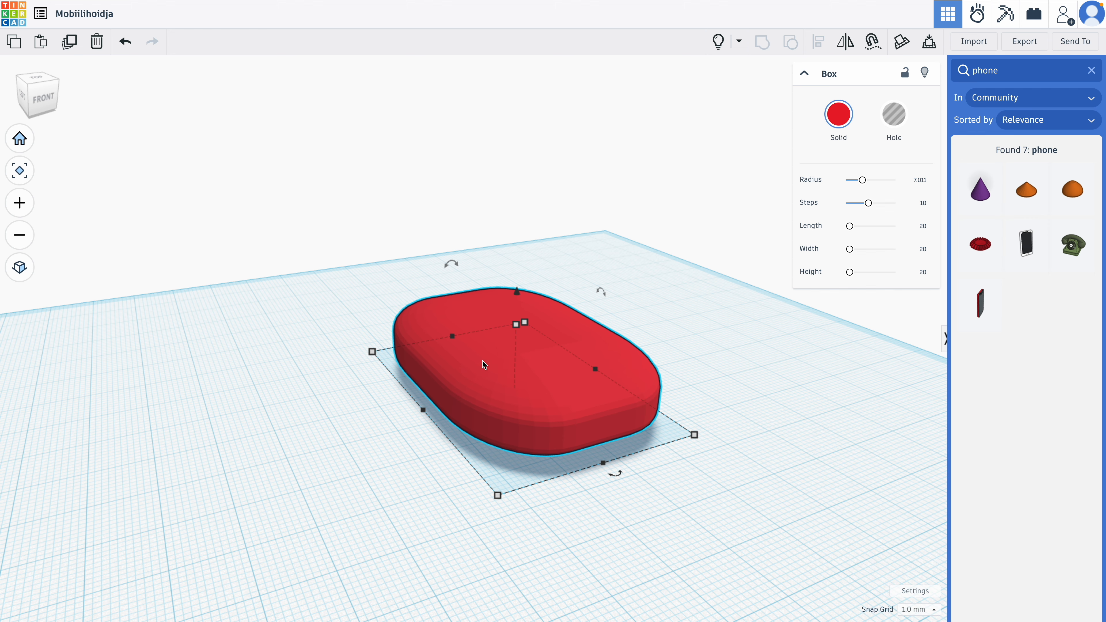
pyautogui.moveTo(524, 365); pyautogui.dragTo(558, 322, button='right')
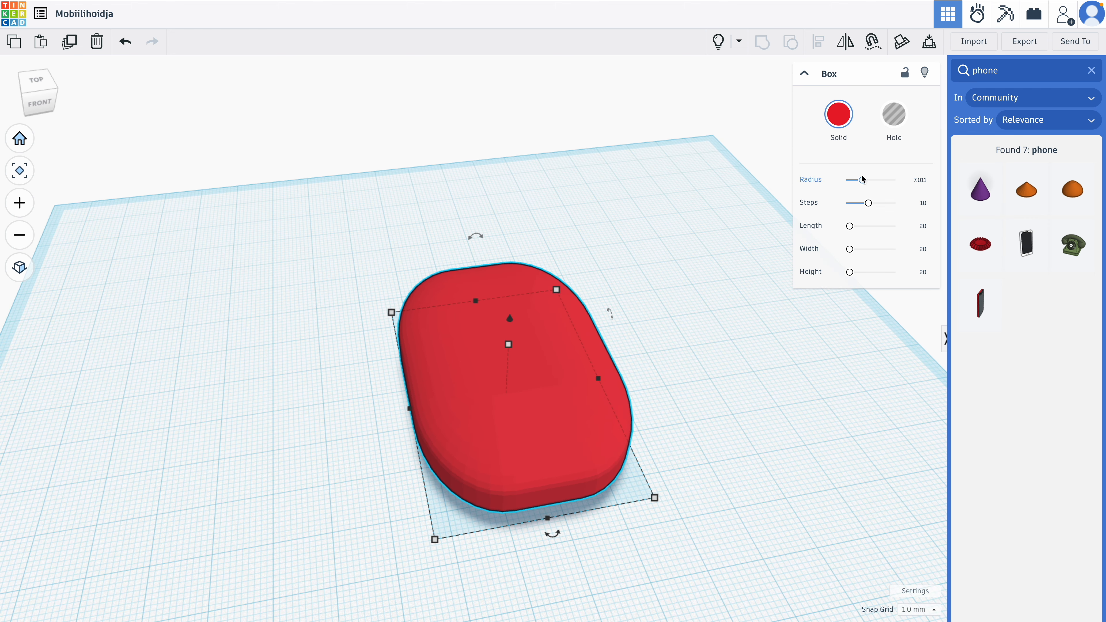
pyautogui.moveTo(862, 180); pyautogui.dragTo(843, 182)
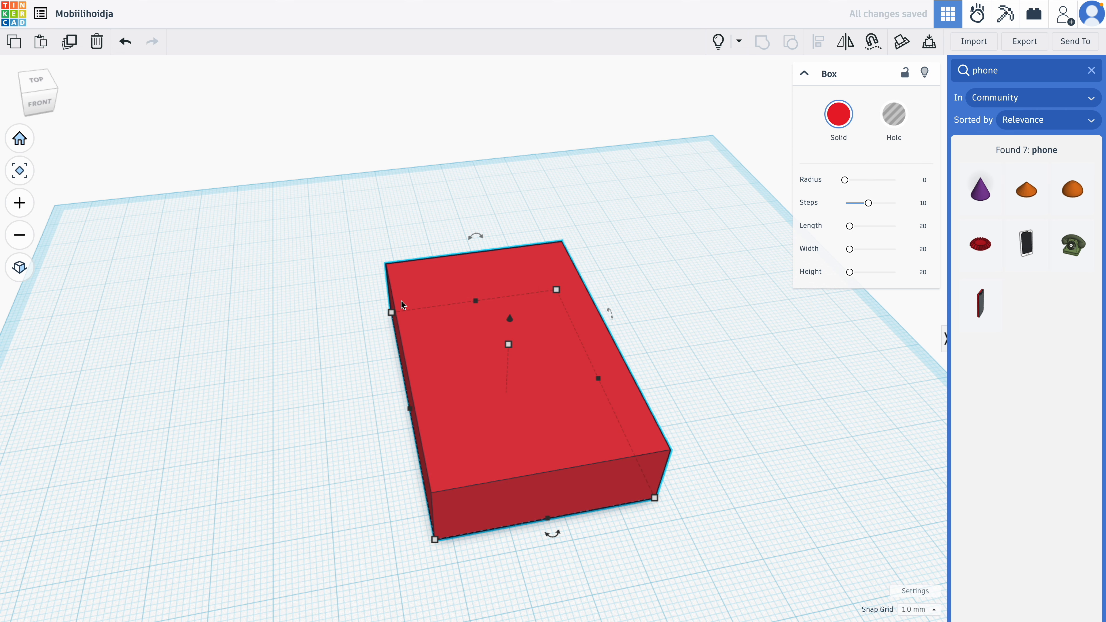
# Search the community shapes for "meta fille" and place the MetaFillet shape at the box's rear-right corner
pyautogui.moveTo(751, 361); pyautogui.dragTo(704, 373, button='right')
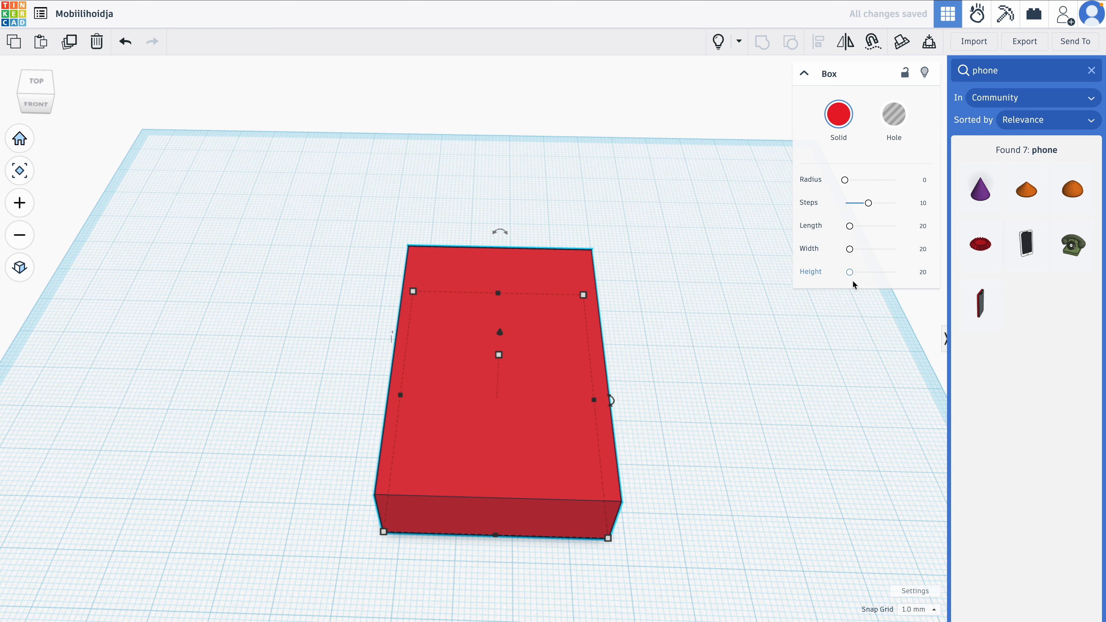
pyautogui.click(1092, 71)
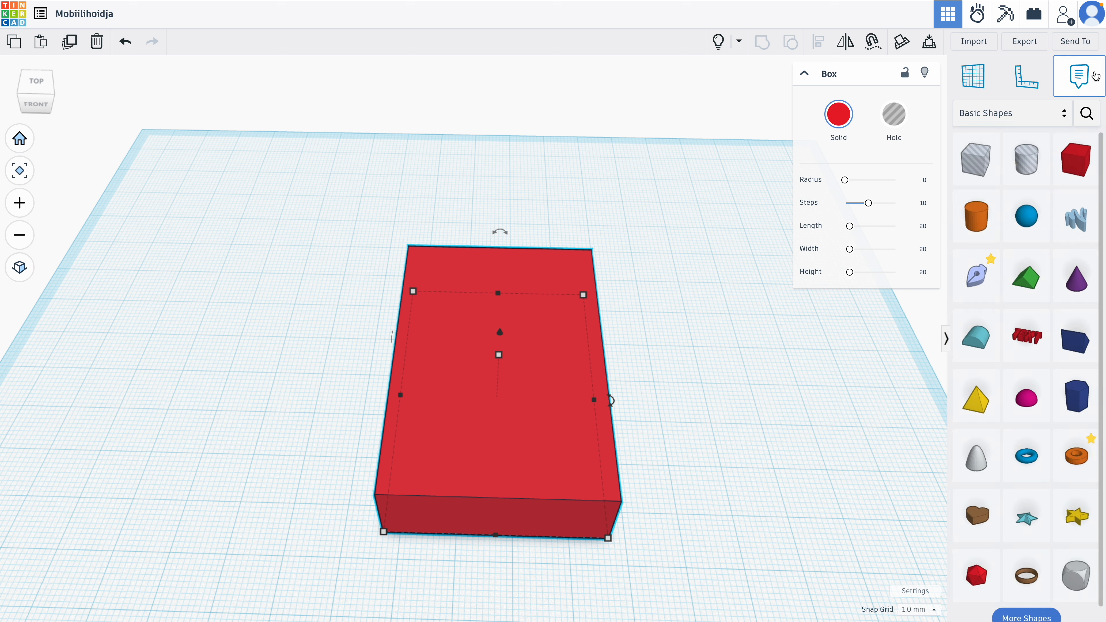
pyautogui.click(1087, 112)
pyautogui.click(1001, 71)
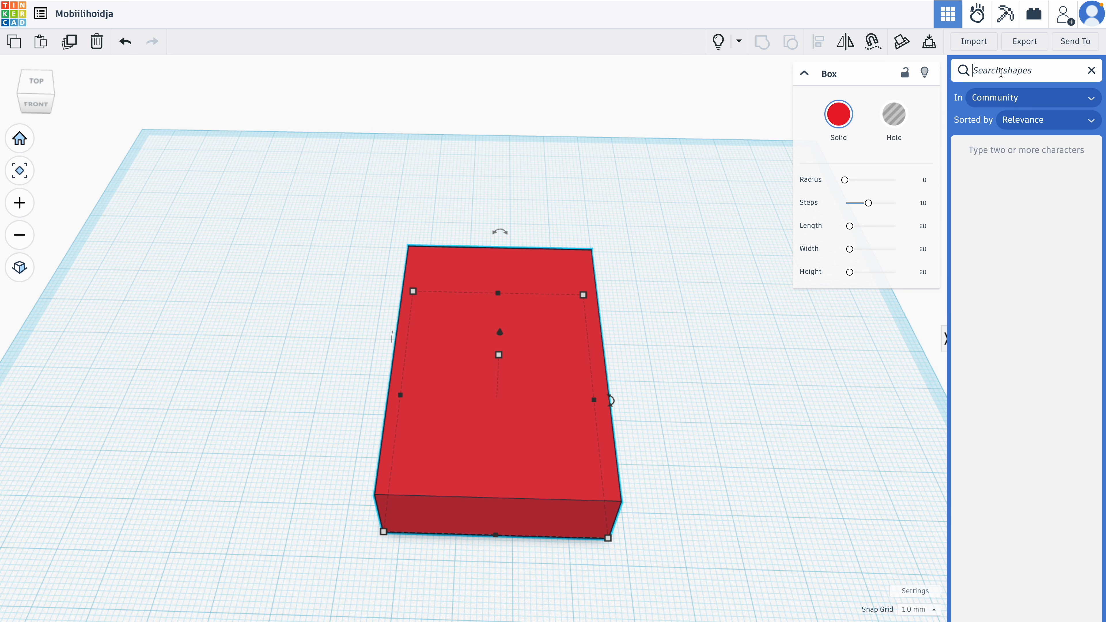
pyautogui.write('meta fille')
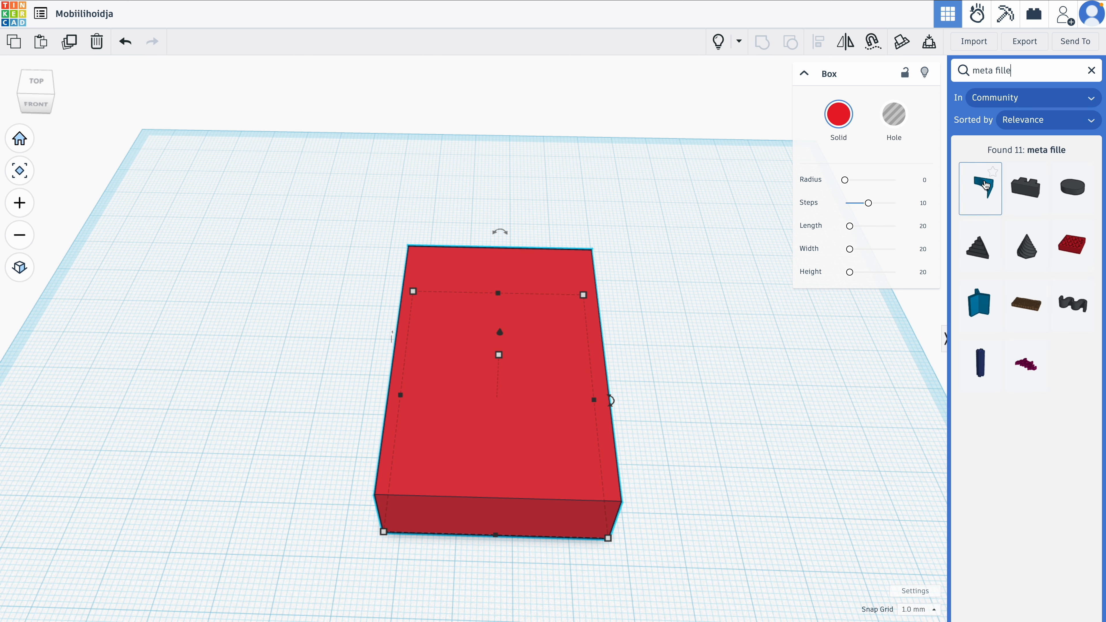
pyautogui.click(985, 186)
pyautogui.click(693, 214)
pyautogui.moveTo(691, 210); pyautogui.dragTo(601, 236)
# Turn the MetaFillet into a hole and resize its footprint to 7 by 7 mm at the box's rear-right corner
pyautogui.click(895, 114)
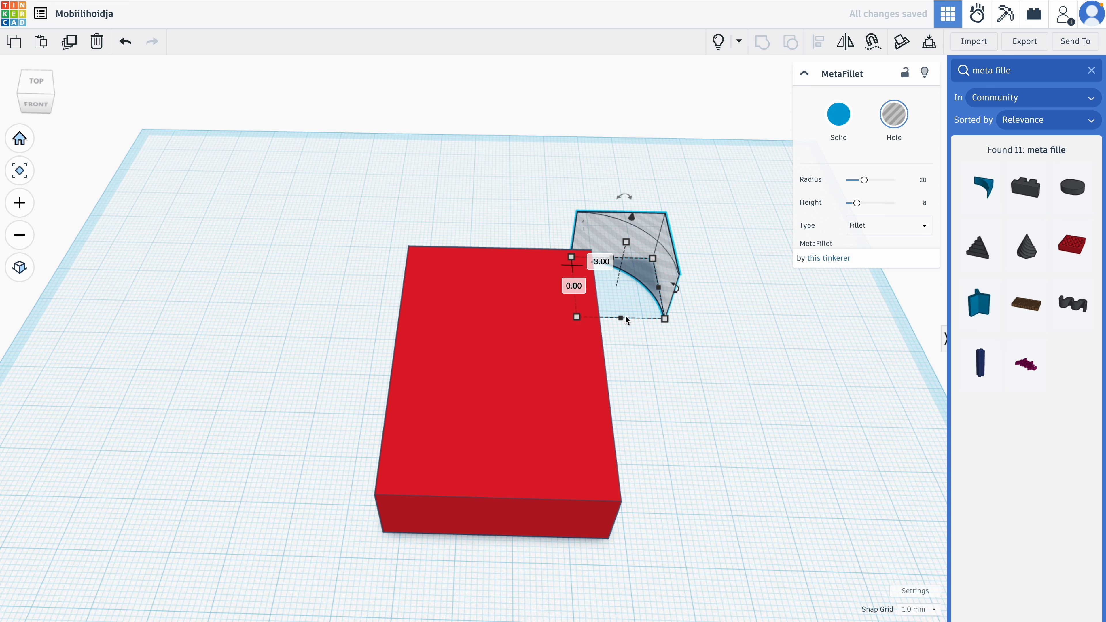
pyautogui.moveTo(664, 318)
pyautogui.click(631, 363)
pyautogui.write('7')
pyautogui.click(714, 291)
pyautogui.write('7')
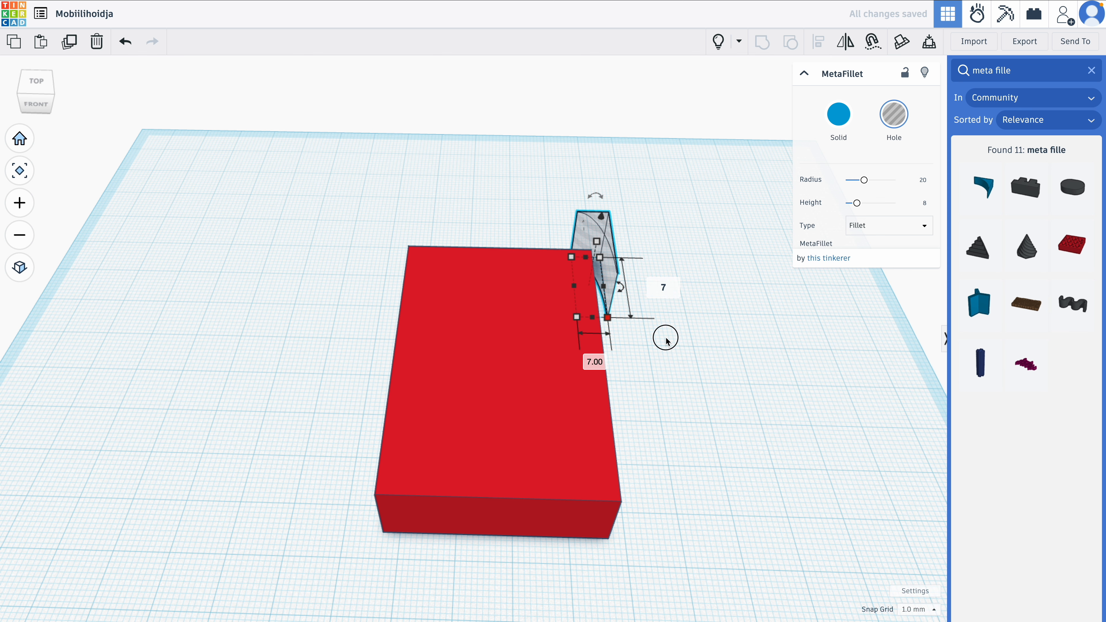
pyautogui.press('Return')
pyautogui.moveTo(608, 247); pyautogui.dragTo(600, 247)
# Duplicate the fillet hole to the box's other three corners and delete the surplus copy
pyautogui.hotkey('ctrl', 'd')
pyautogui.hotkey('ctrl', 'd')
pyautogui.hotkey('ctrl', 'd')
pyautogui.hotkey('ctrl', 'd')
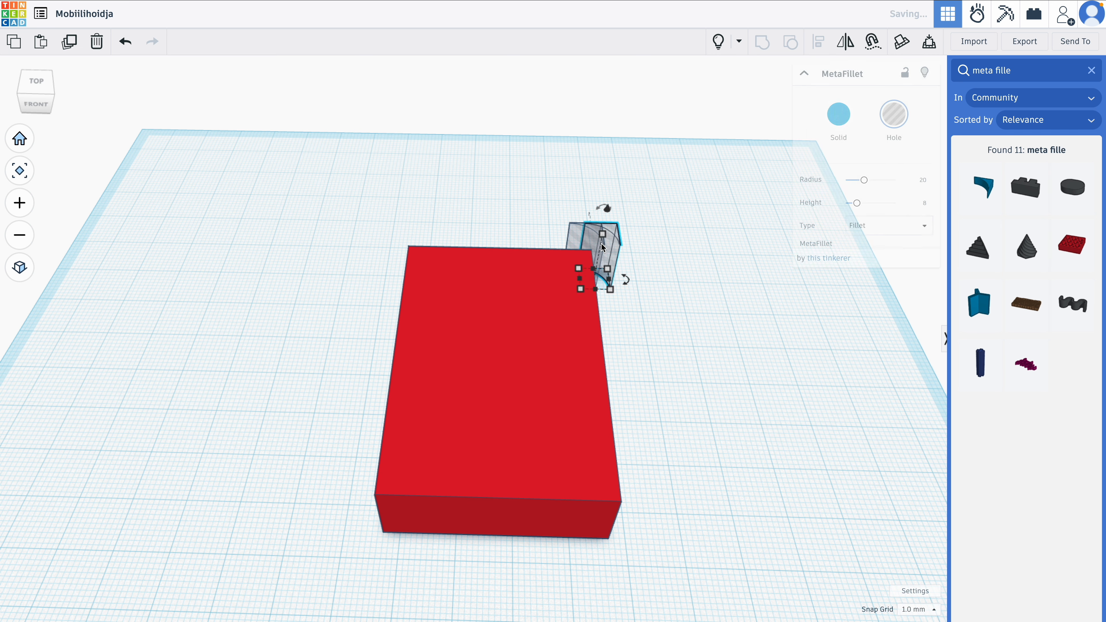
pyautogui.moveTo(665, 243); pyautogui.dragTo(427, 251)
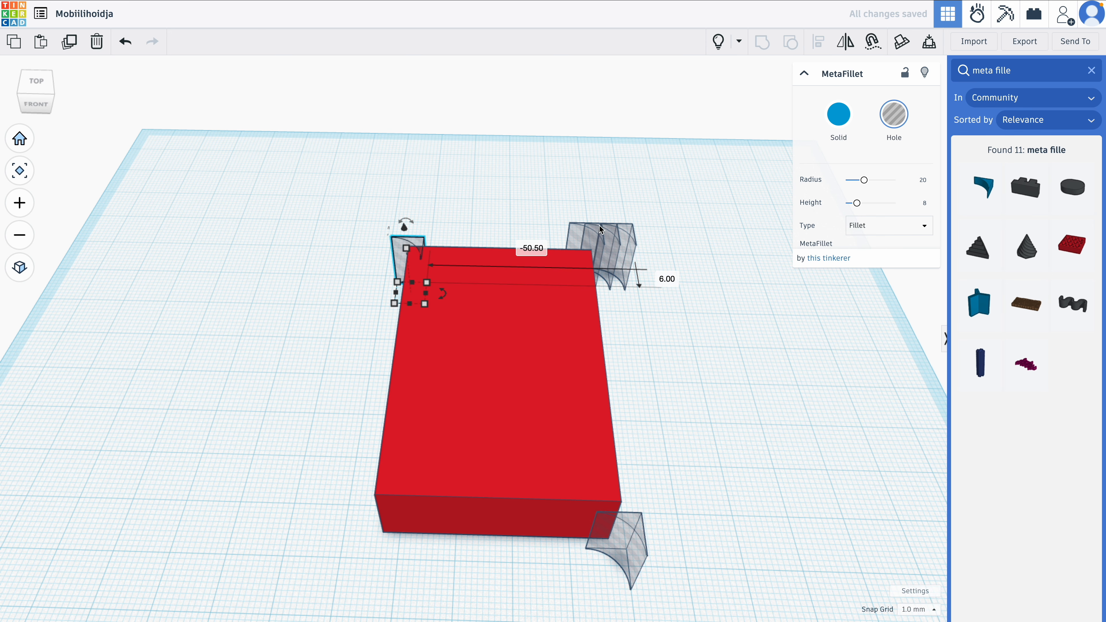
pyautogui.moveTo(619, 231); pyautogui.dragTo(382, 515)
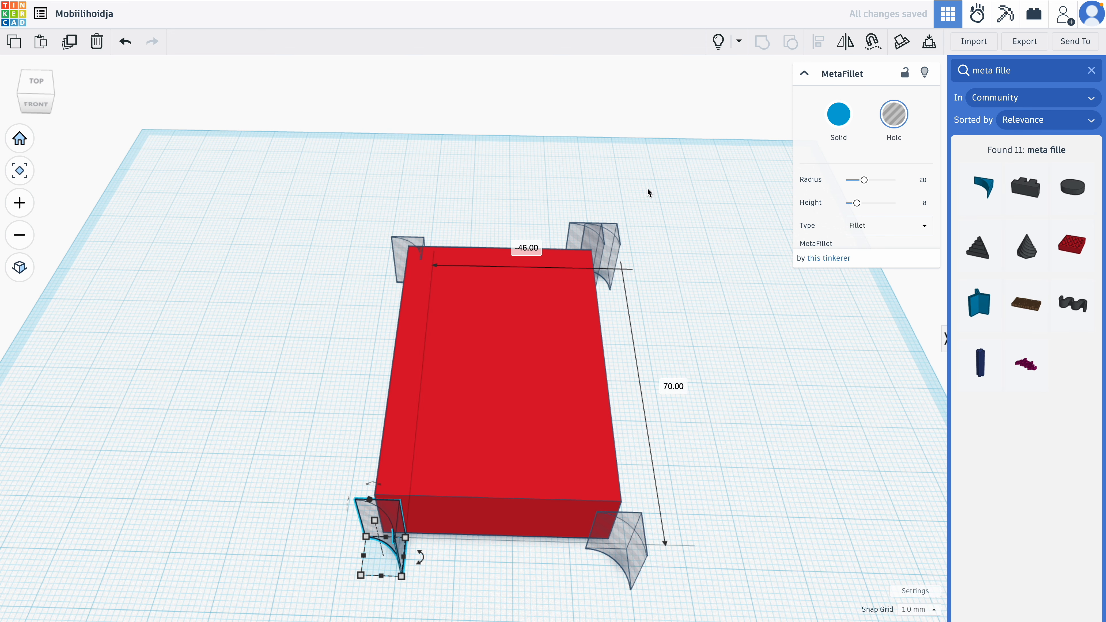
pyautogui.click(617, 239)
pyautogui.click(104, 42)
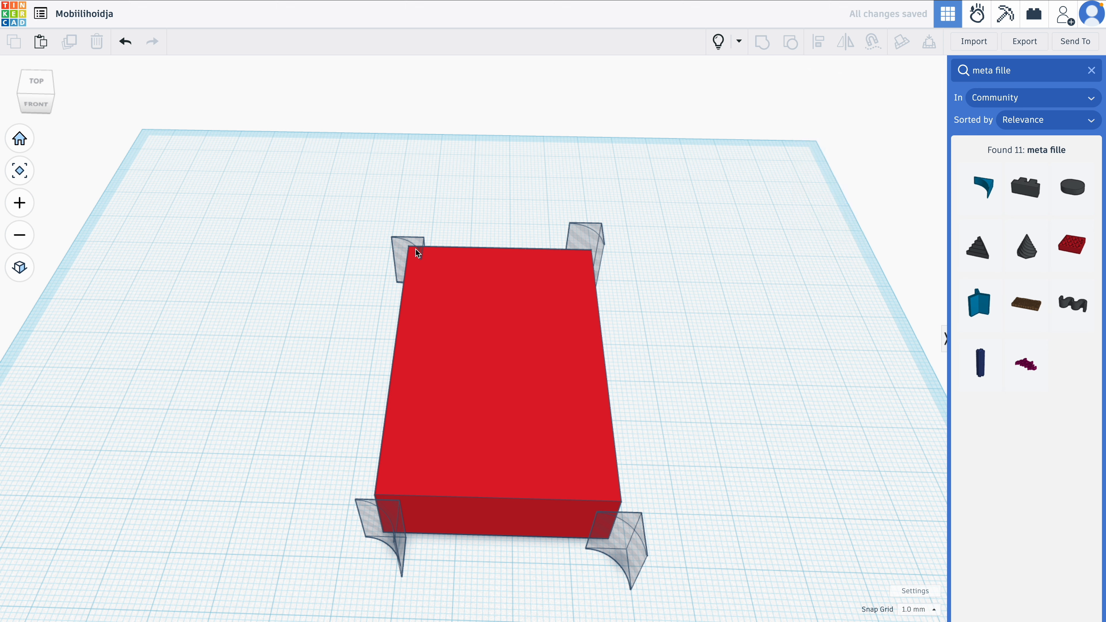
# Rotate the rear-left, front-left and front-right fillet holes so each curve matches its box corner, turning the front-right one by -90°
pyautogui.click(412, 243)
pyautogui.moveTo(441, 295); pyautogui.dragTo(417, 266)
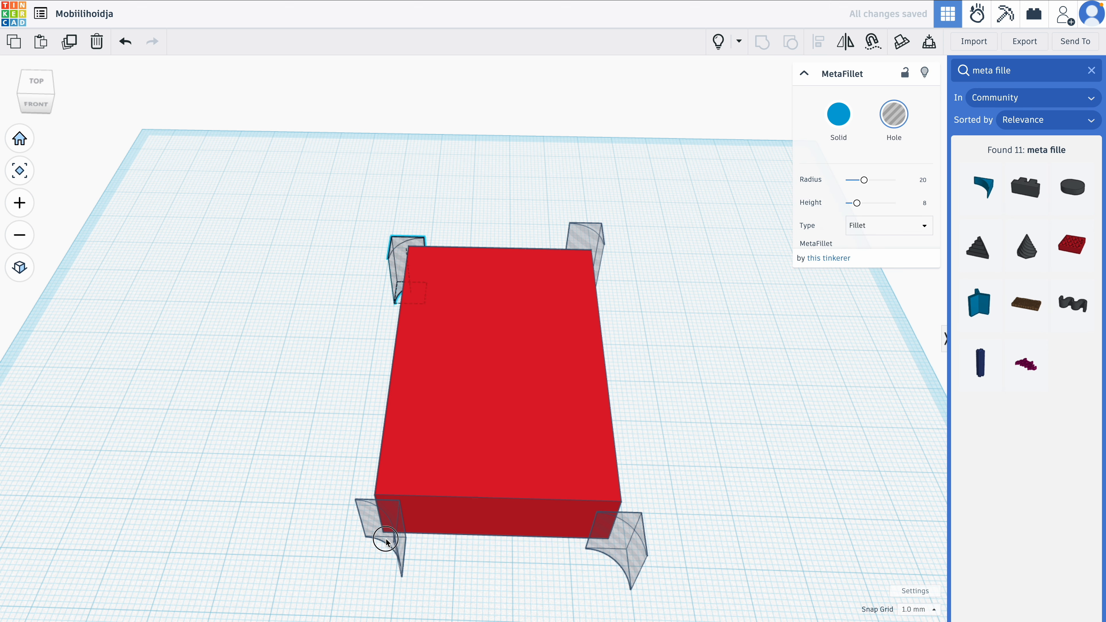
pyautogui.click(396, 534)
pyautogui.moveTo(417, 564); pyautogui.dragTo(349, 556)
pyautogui.click(633, 543)
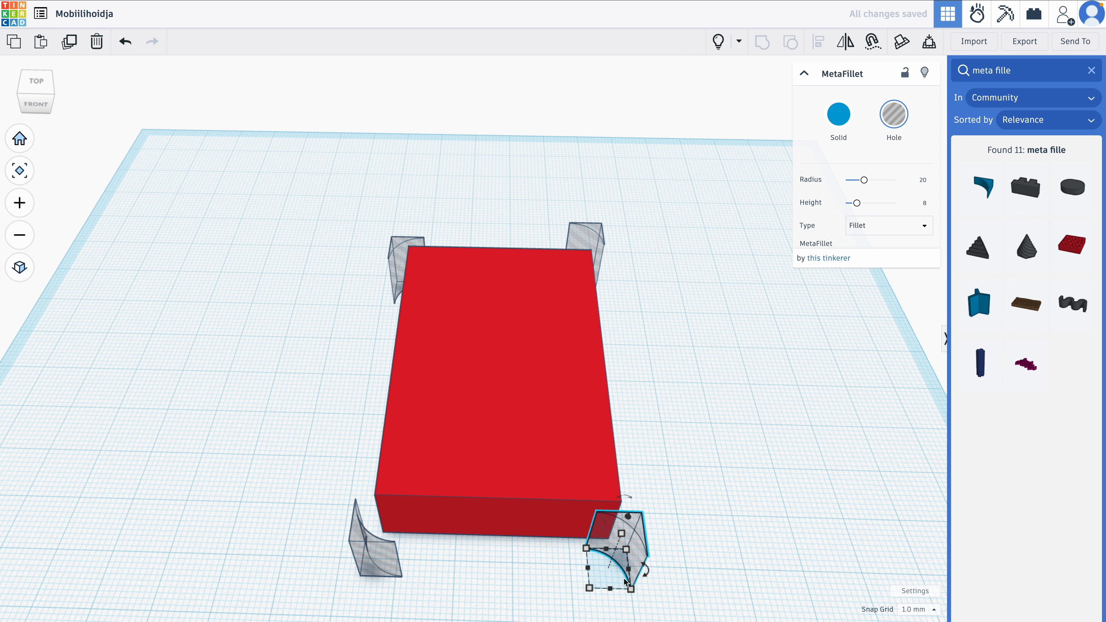
pyautogui.moveTo(601, 586)
pyautogui.mouseDown()
pyautogui.moveTo(597, 600)
pyautogui.moveTo(613, 592)
pyautogui.mouseUp()
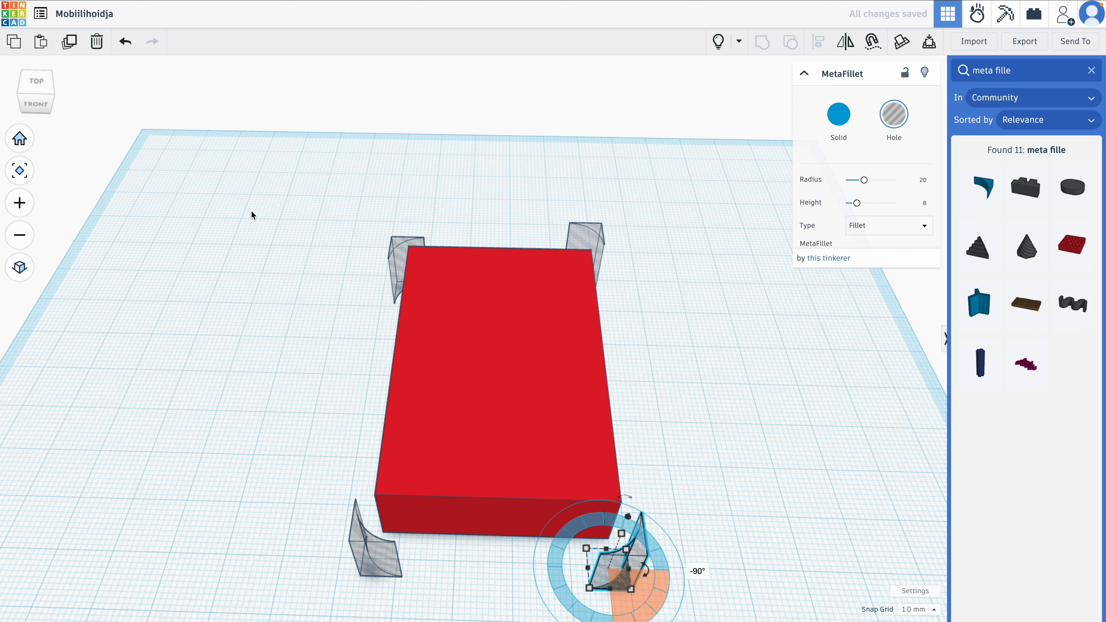
# Align the rear-right fillet hole flush with the rear and right sides of the box
pyautogui.click(35, 82)
pyautogui.moveTo(537, 166); pyautogui.dragTo(642, 354)
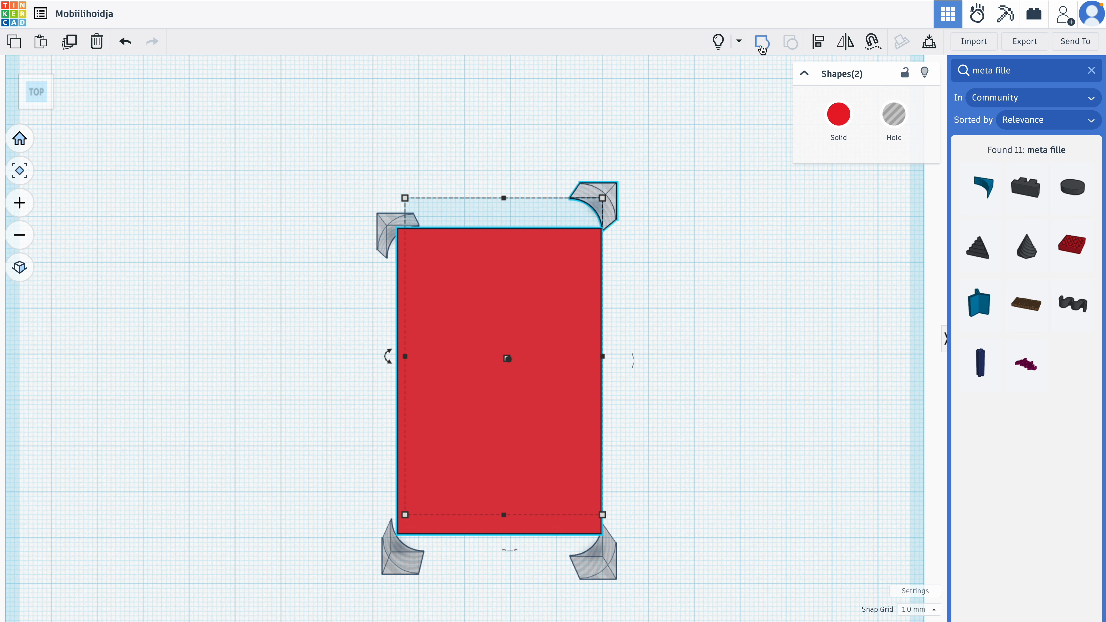
pyautogui.click(819, 42)
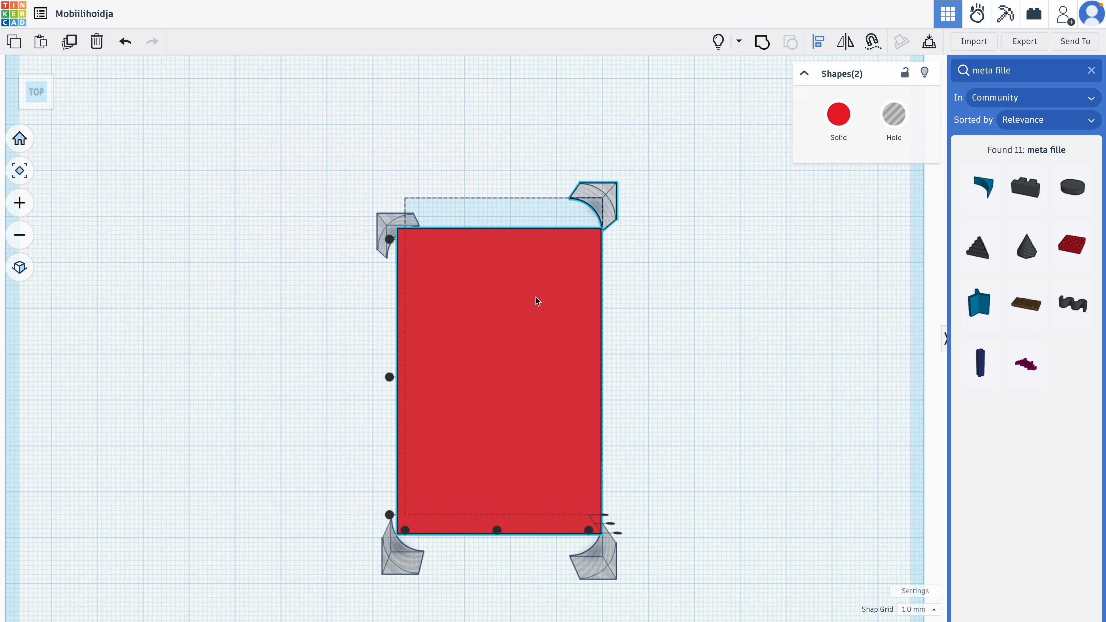
pyautogui.click(390, 240)
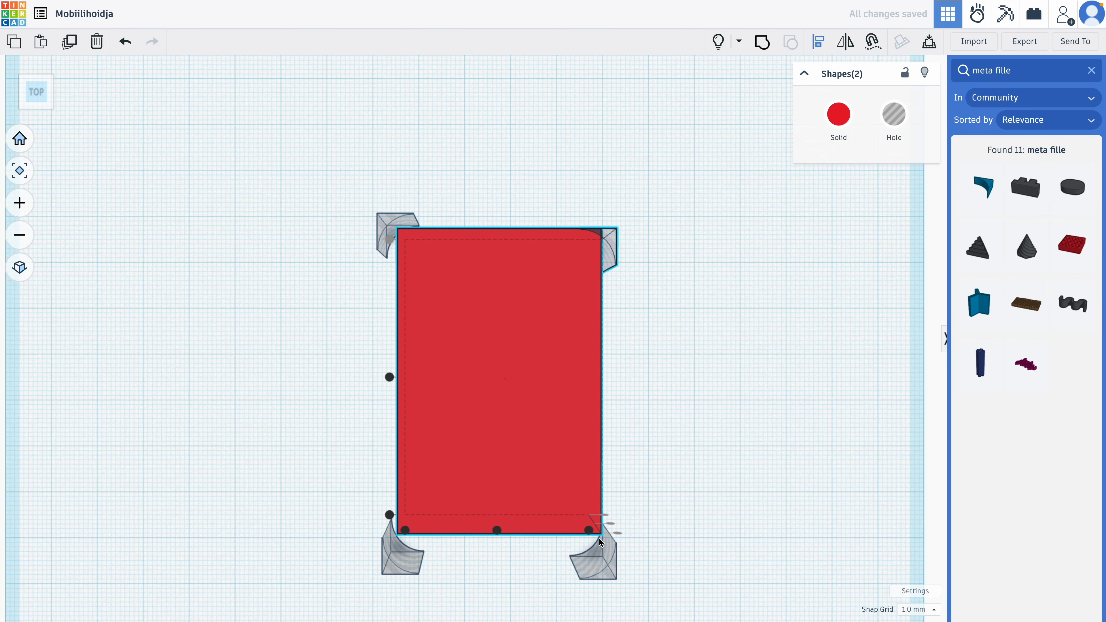
pyautogui.moveTo(648, 523); pyautogui.dragTo(645, 497, button='right')
pyautogui.moveTo(645, 497); pyautogui.dragTo(586, 455, button='middle')
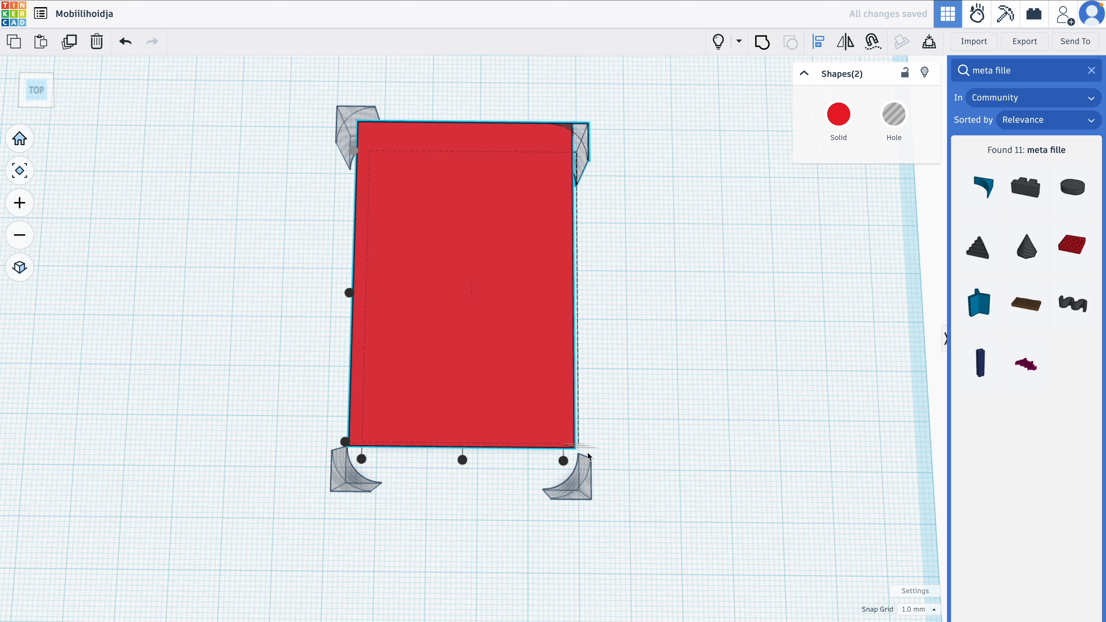
pyautogui.click(563, 461)
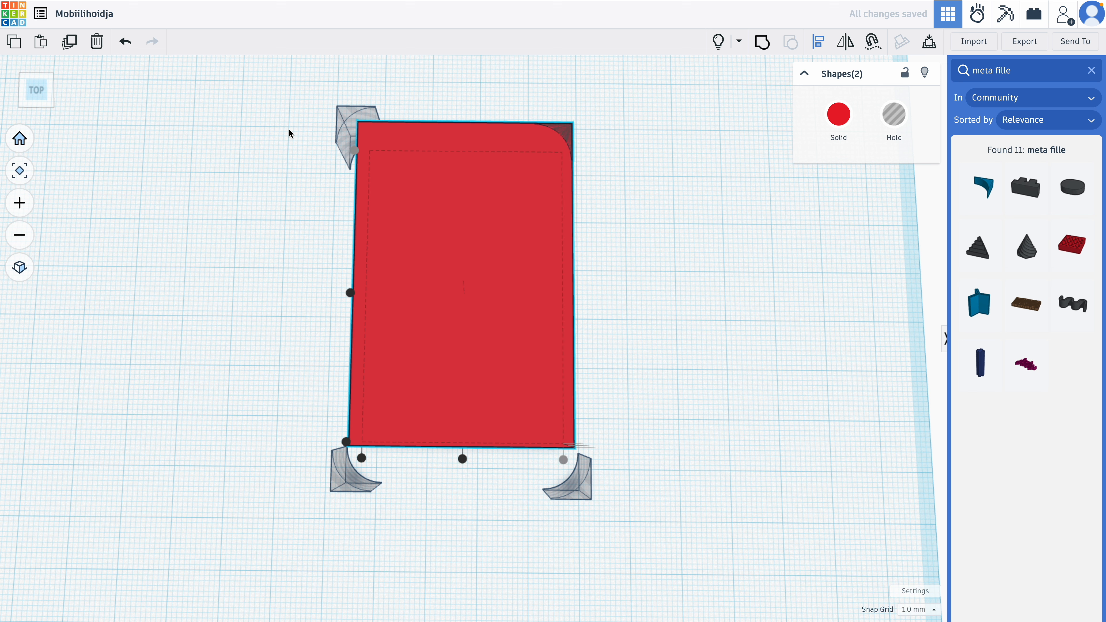
# Align the rear-left fillet hole flush with the left and rear sides of the box, keeping the box fixed
pyautogui.click(439, 168)
pyautogui.click(818, 42)
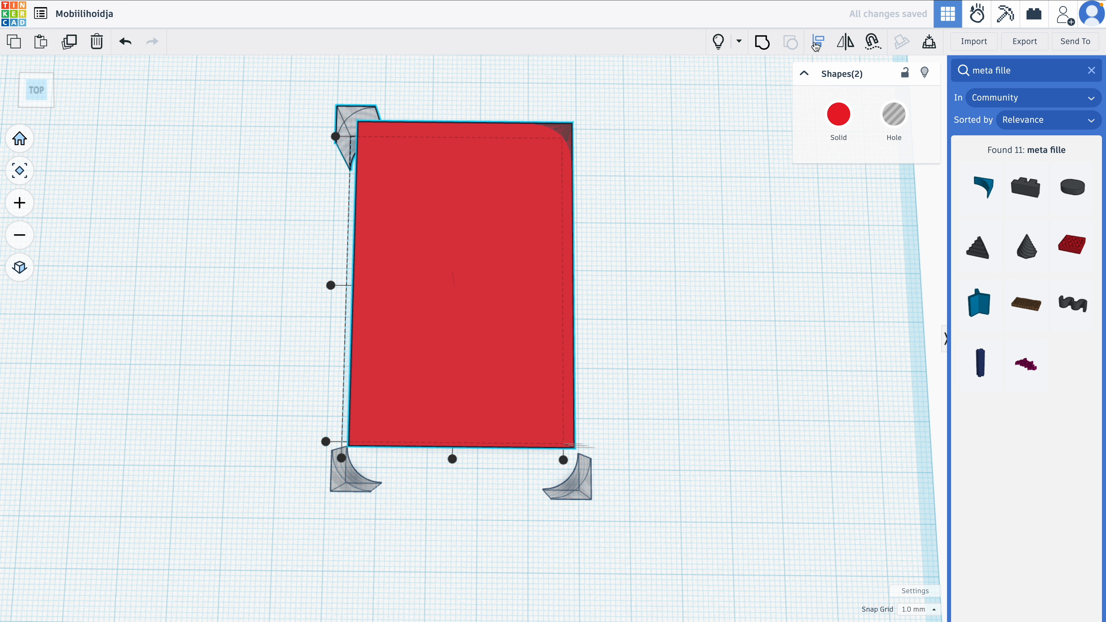
pyautogui.click(429, 205)
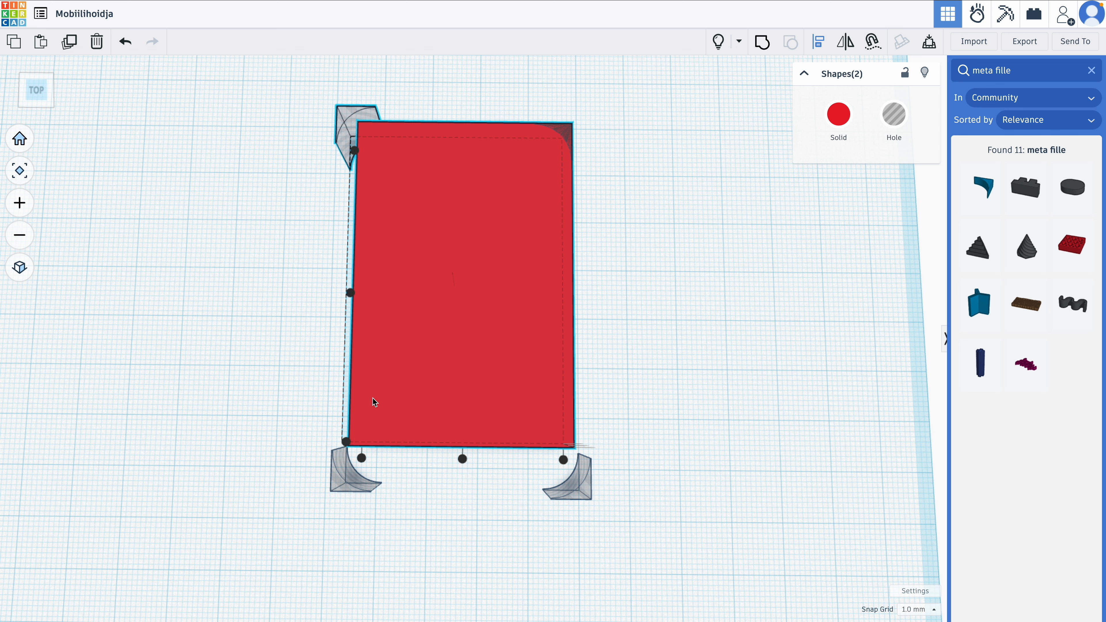
pyautogui.click(362, 458)
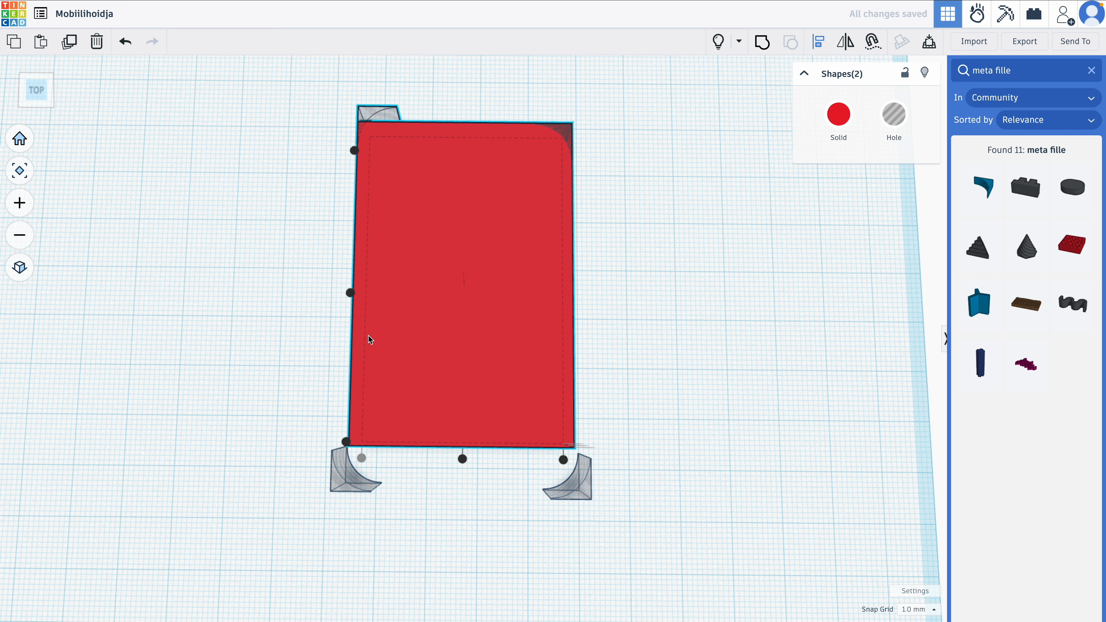
pyautogui.click(354, 150)
# Align the front-right fillet hole flush with the front and right sides of the box, keeping the box fixed
pyautogui.moveTo(619, 488); pyautogui.dragTo(524, 435)
pyautogui.click(813, 41)
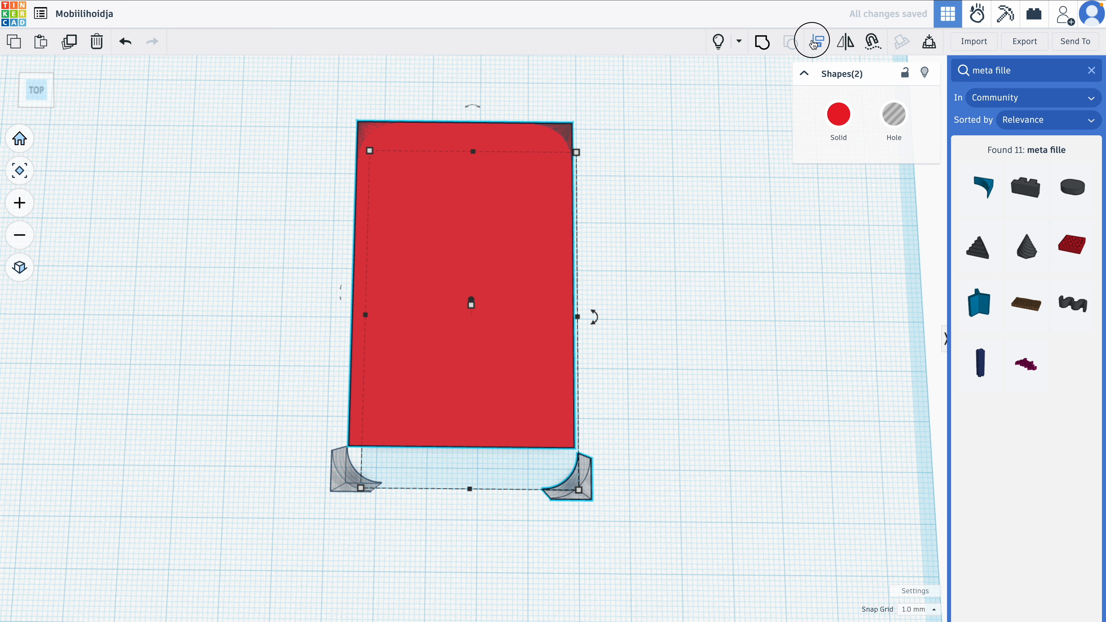
pyautogui.click(538, 422)
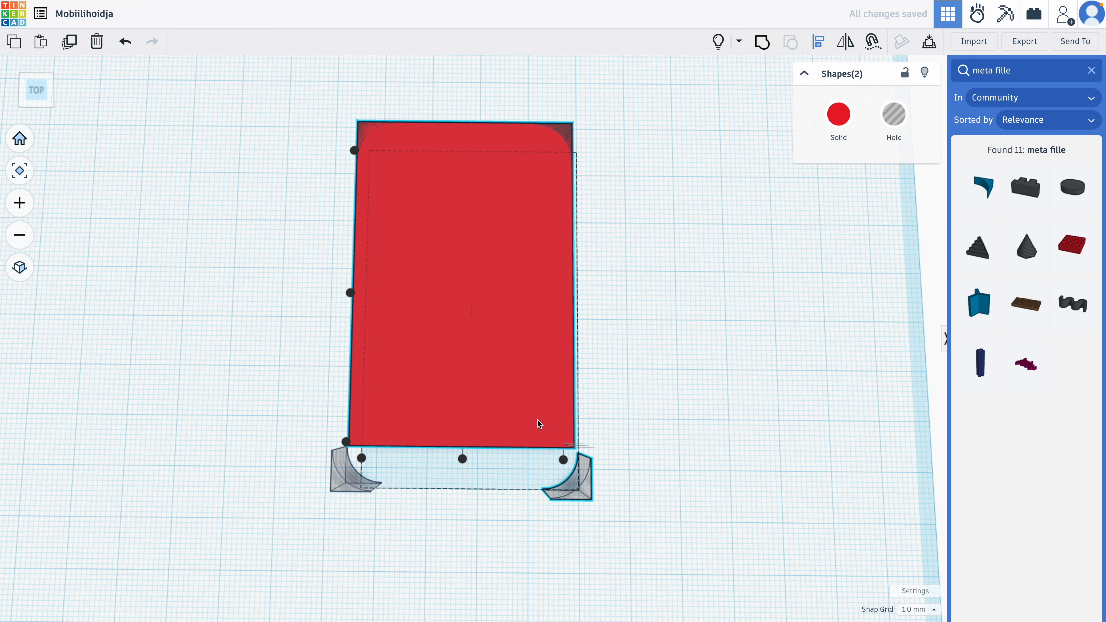
pyautogui.click(344, 443)
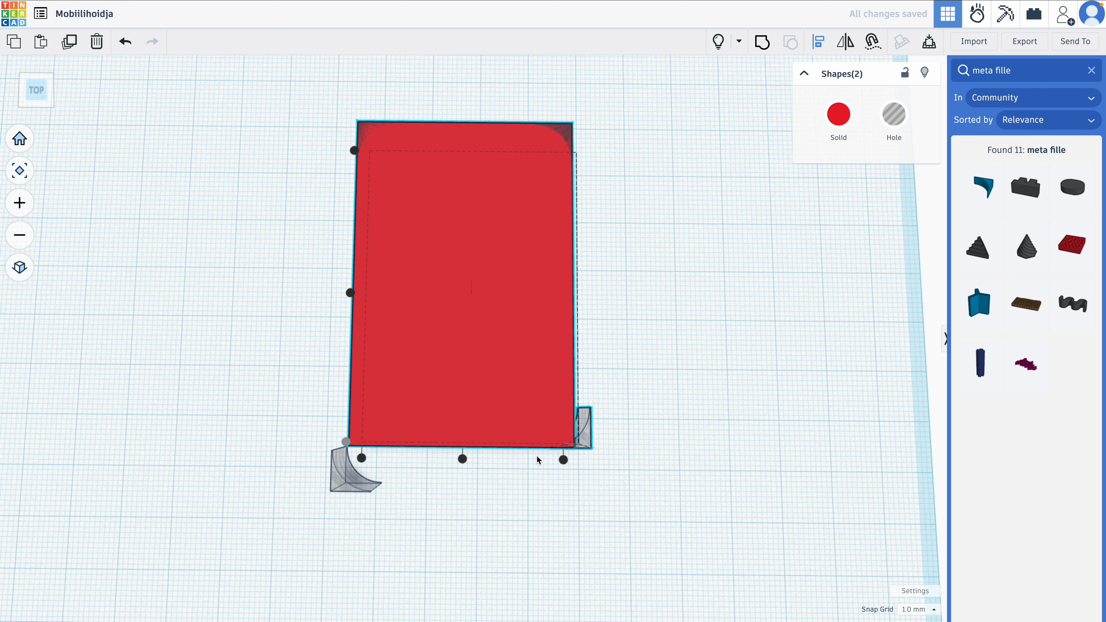
pyautogui.moveTo(609, 470); pyautogui.dragTo(580, 446, button='right')
pyautogui.click(567, 447)
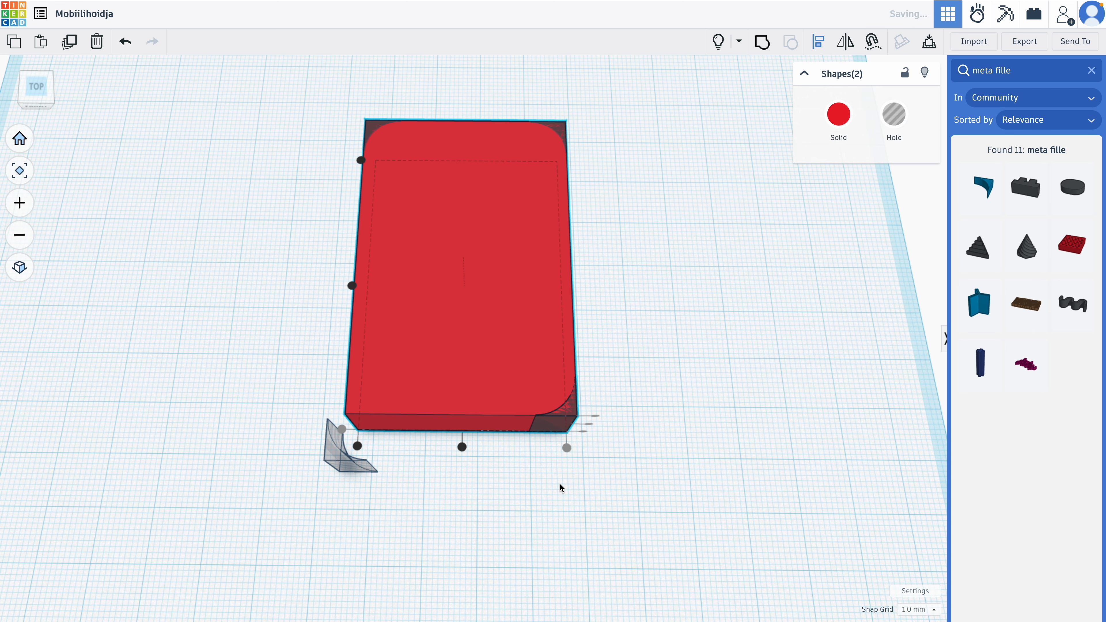
# Align the front-left fillet hole flush with the left and front sides of the box, keeping the box fixed
pyautogui.moveTo(291, 386); pyautogui.dragTo(452, 491)
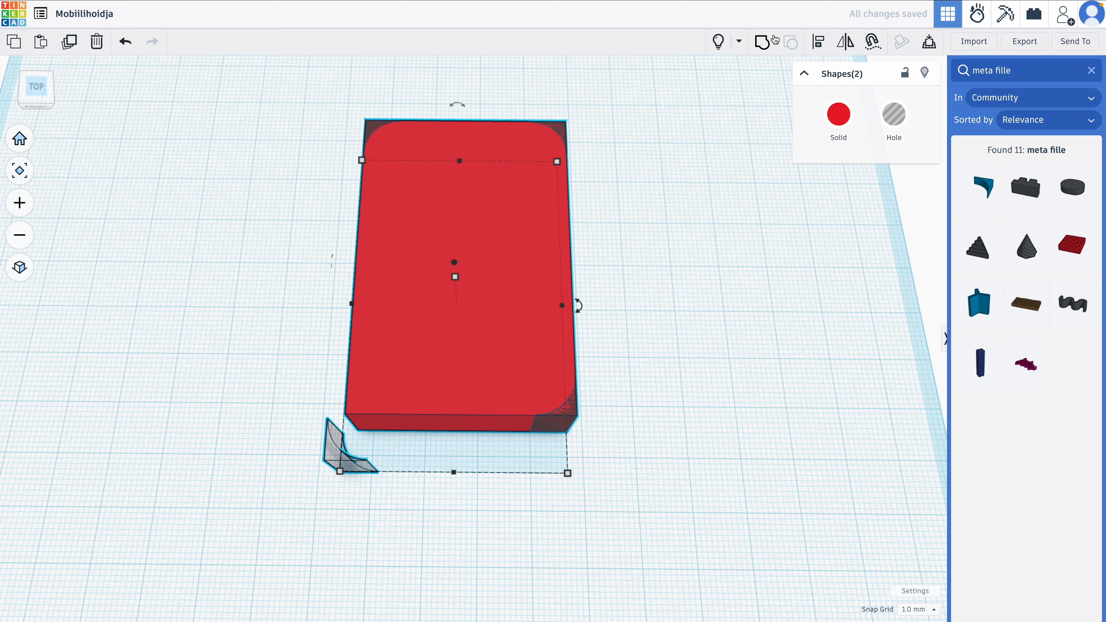
pyautogui.click(819, 41)
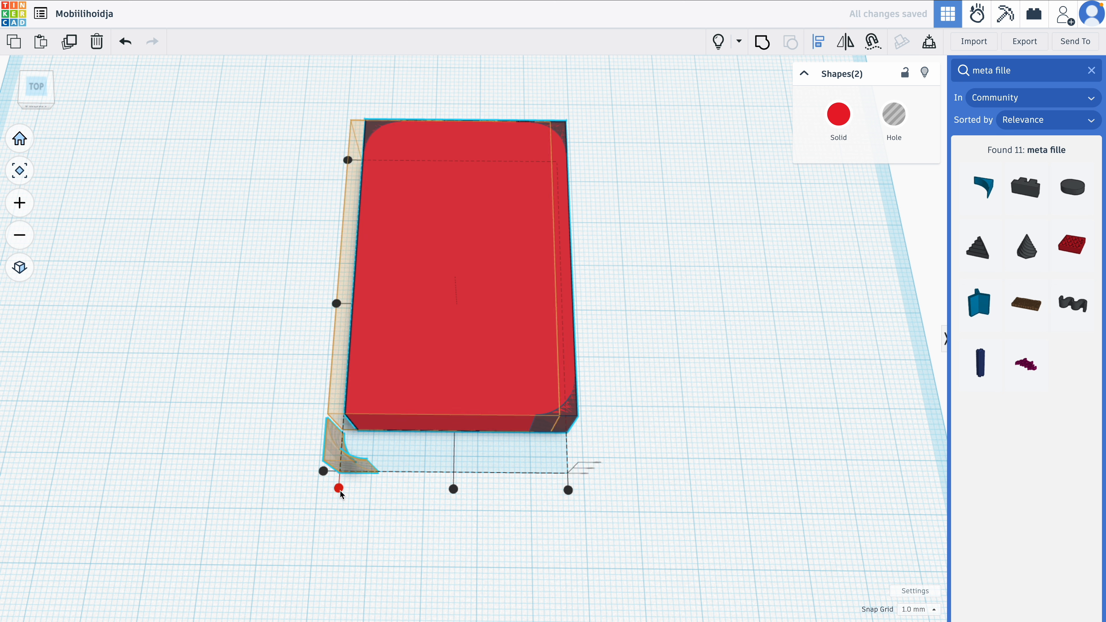
pyautogui.click(375, 411)
pyautogui.click(357, 445)
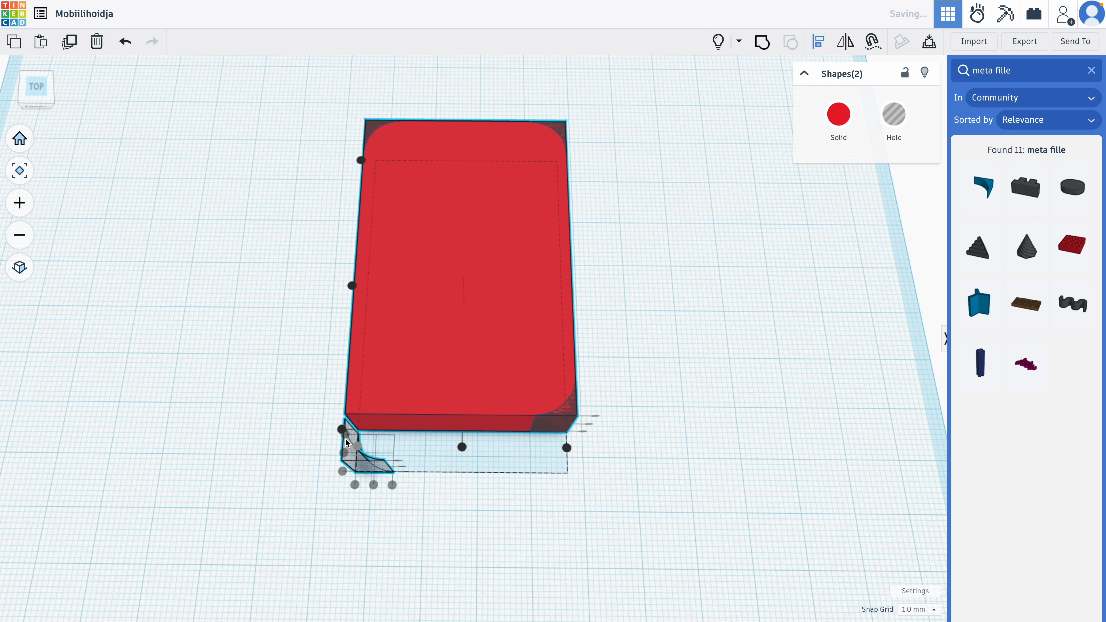
pyautogui.click(342, 430)
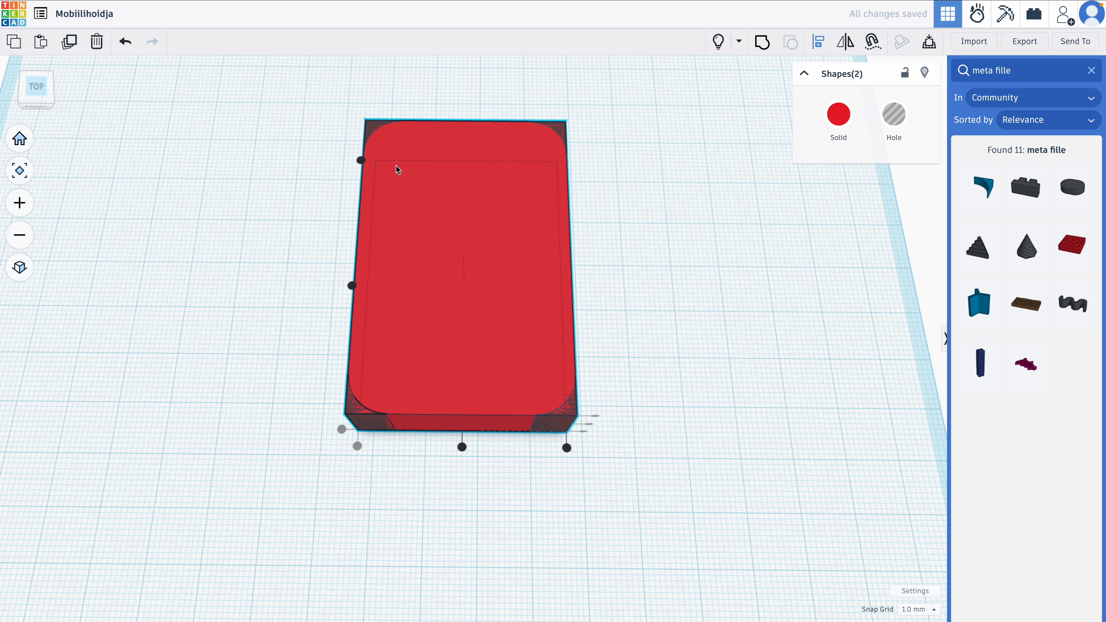
# Group the box with its four fillet holes to cut the rounded corners
pyautogui.moveTo(332, 102); pyautogui.dragTo(685, 427)
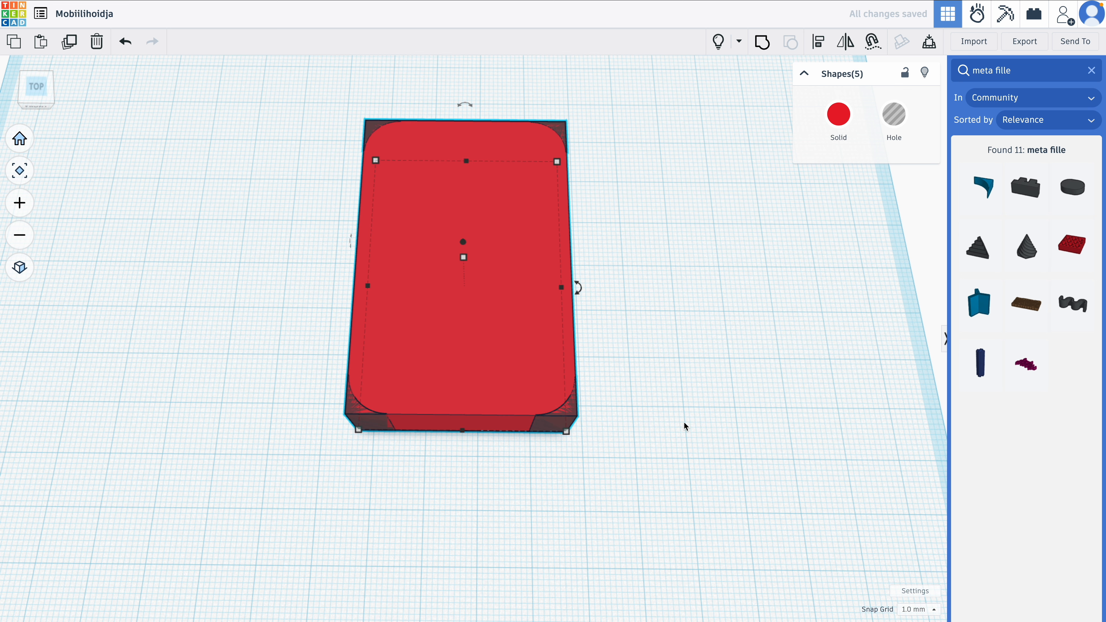
pyautogui.click(762, 42)
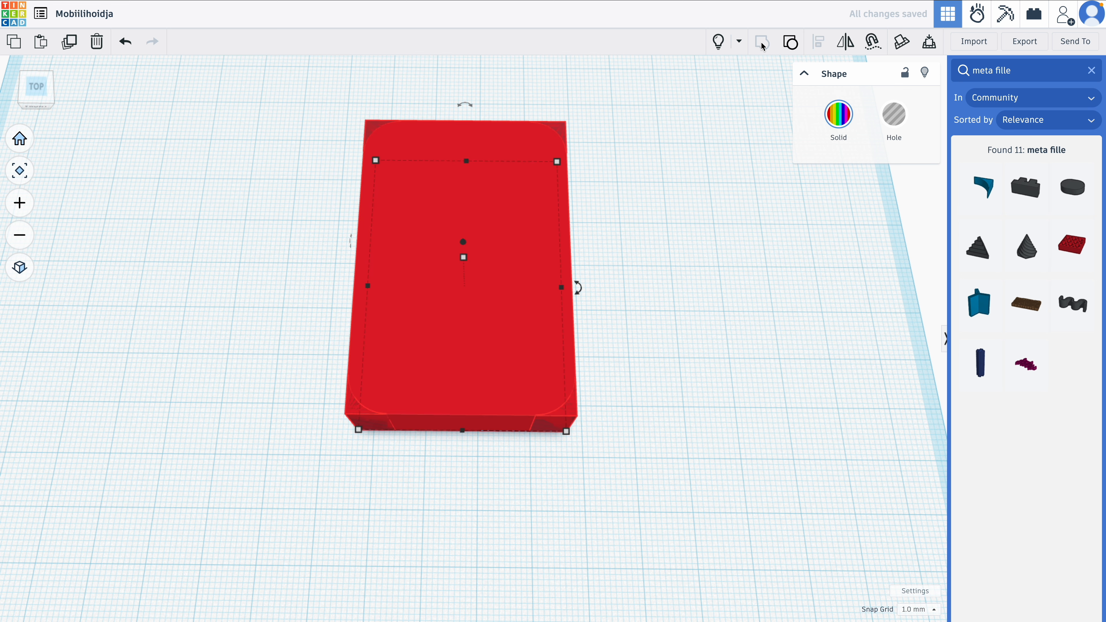
pyautogui.moveTo(694, 319); pyautogui.dragTo(486, 239, button='right')
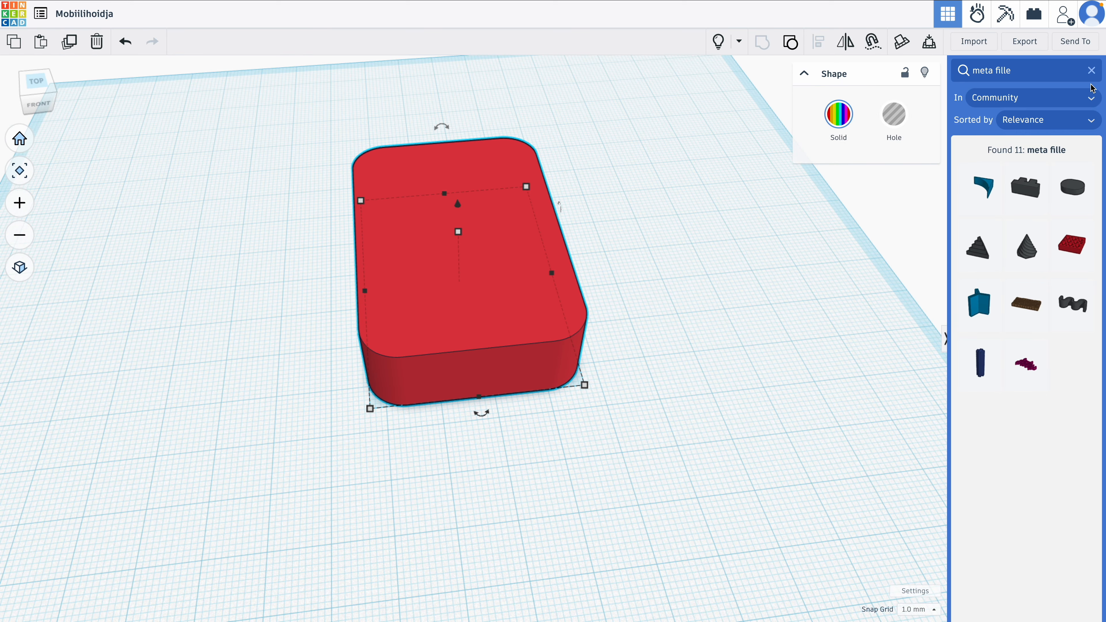
# Place a box hole in front of the rounded block and size its footprint to 56 by 13.4 mm
pyautogui.click(1092, 70)
pyautogui.moveTo(977, 159); pyautogui.dragTo(385, 468)
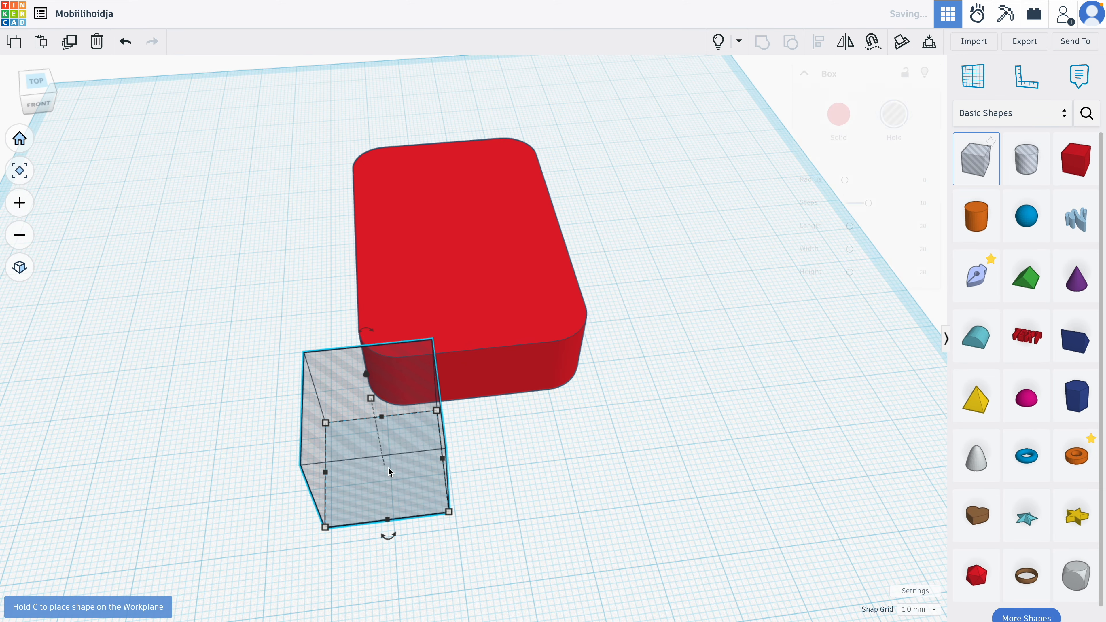
pyautogui.moveTo(451, 456); pyautogui.dragTo(647, 440)
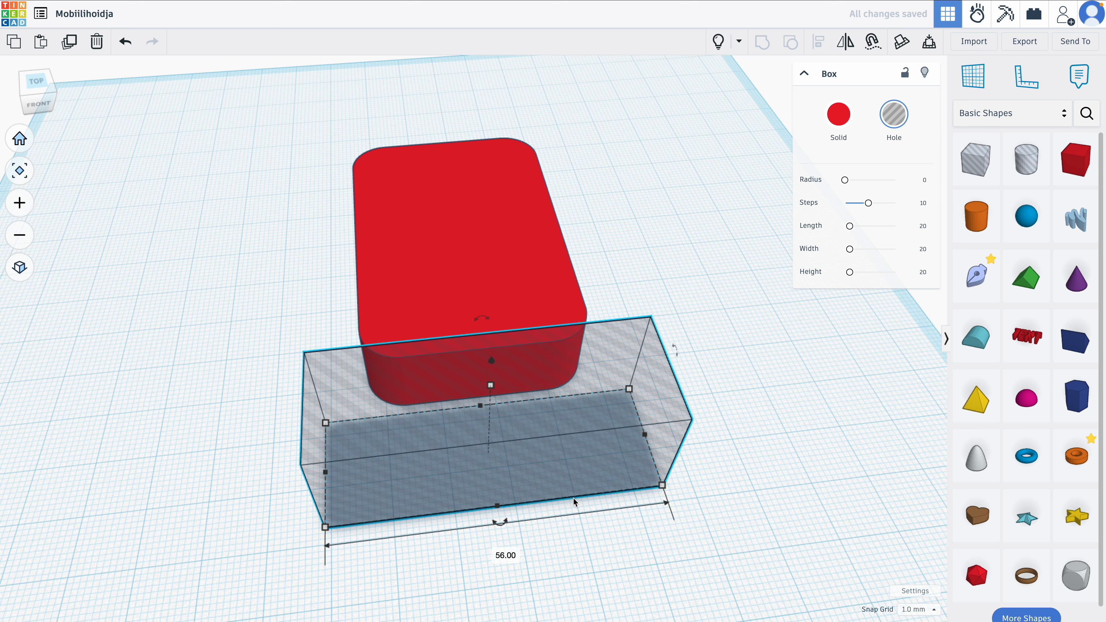
pyautogui.moveTo(502, 520); pyautogui.dragTo(522, 453, button='right')
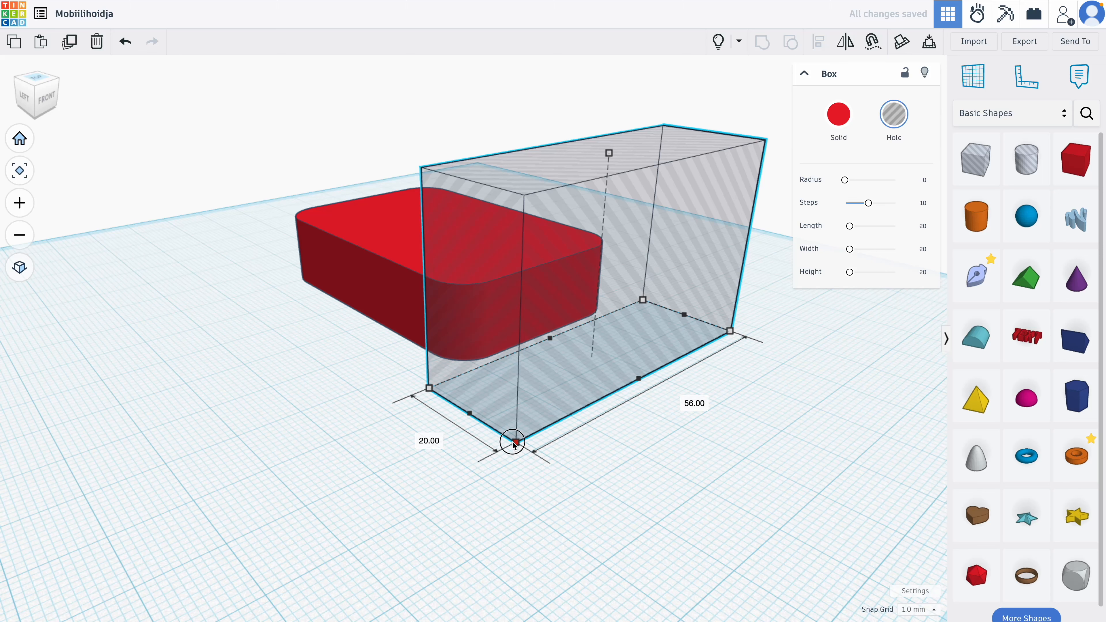
pyautogui.click(419, 437)
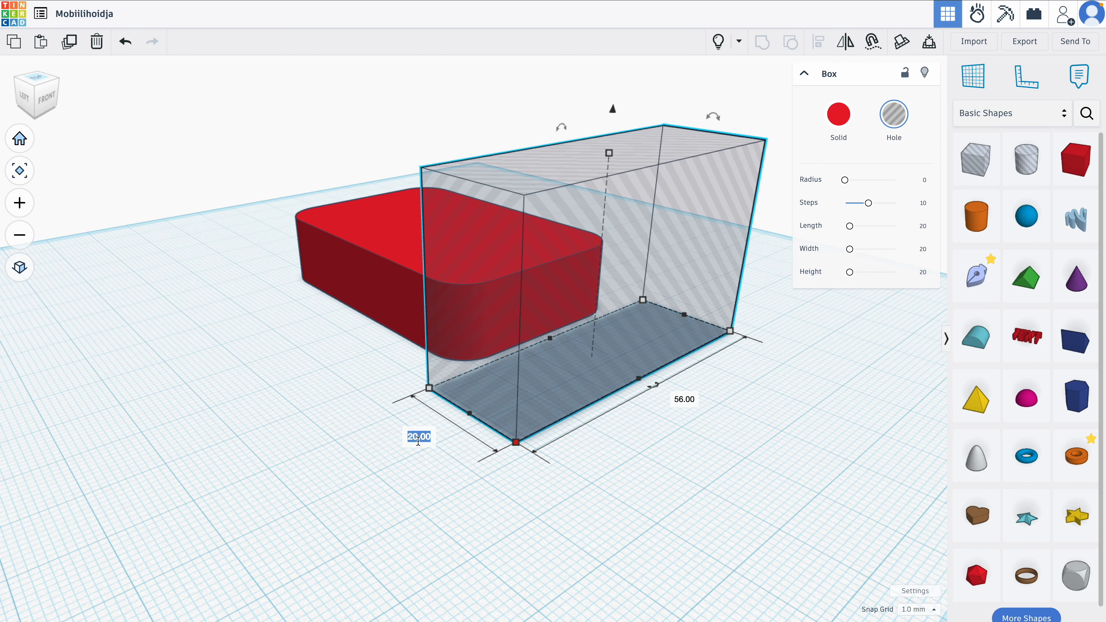
pyautogui.write('13.4')
pyautogui.press('Return')
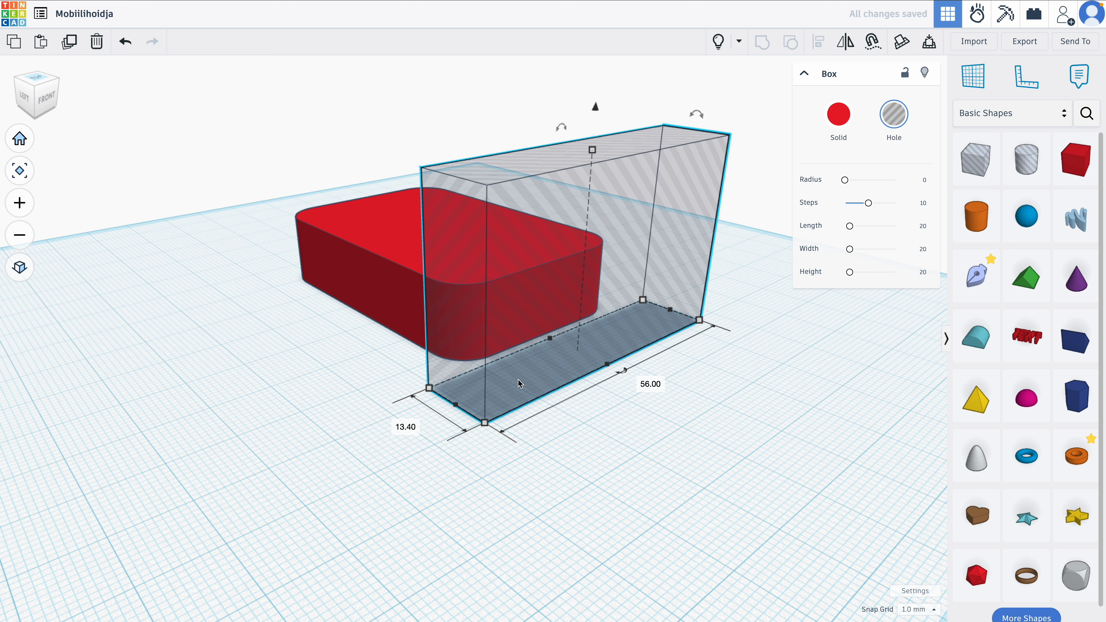
# Move the box hole across the block near its front end and raise it 5 mm above the workplane
pyautogui.moveTo(564, 363); pyautogui.dragTo(477, 312)
pyautogui.moveTo(550, 387); pyautogui.dragTo(672, 387, button='right')
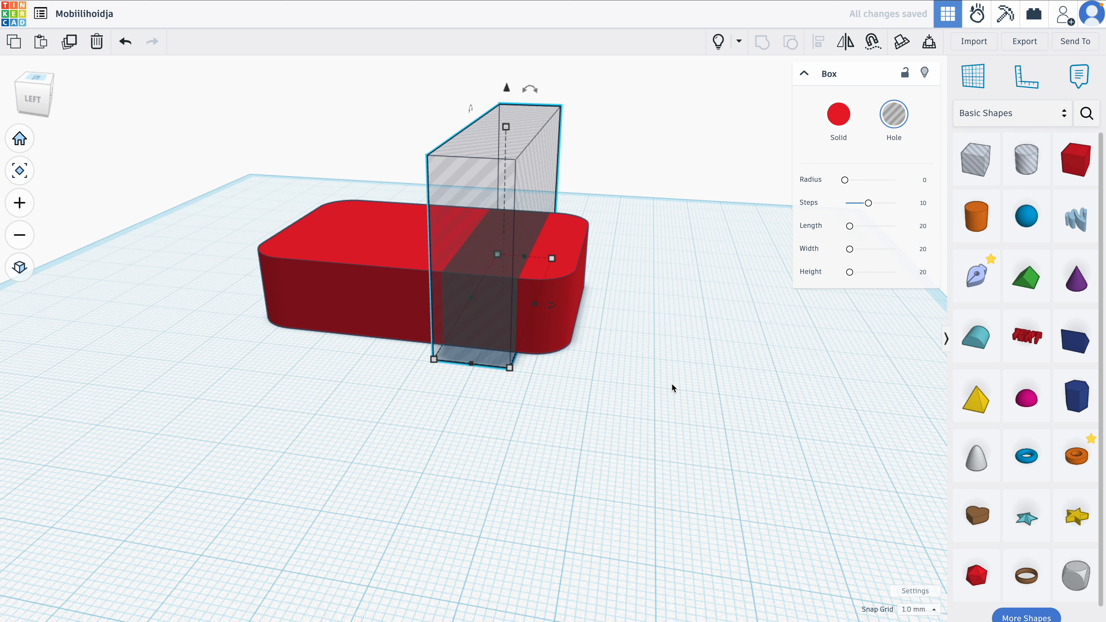
pyautogui.moveTo(509, 93); pyautogui.dragTo(506, 57)
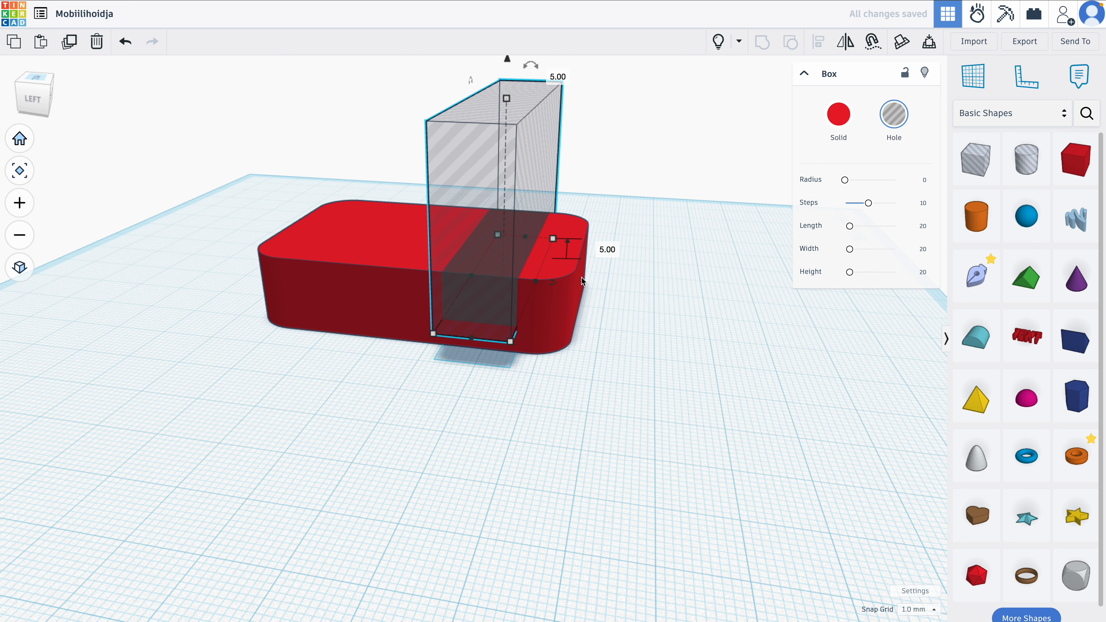
pyautogui.moveTo(581, 278); pyautogui.dragTo(586, 341, button='right')
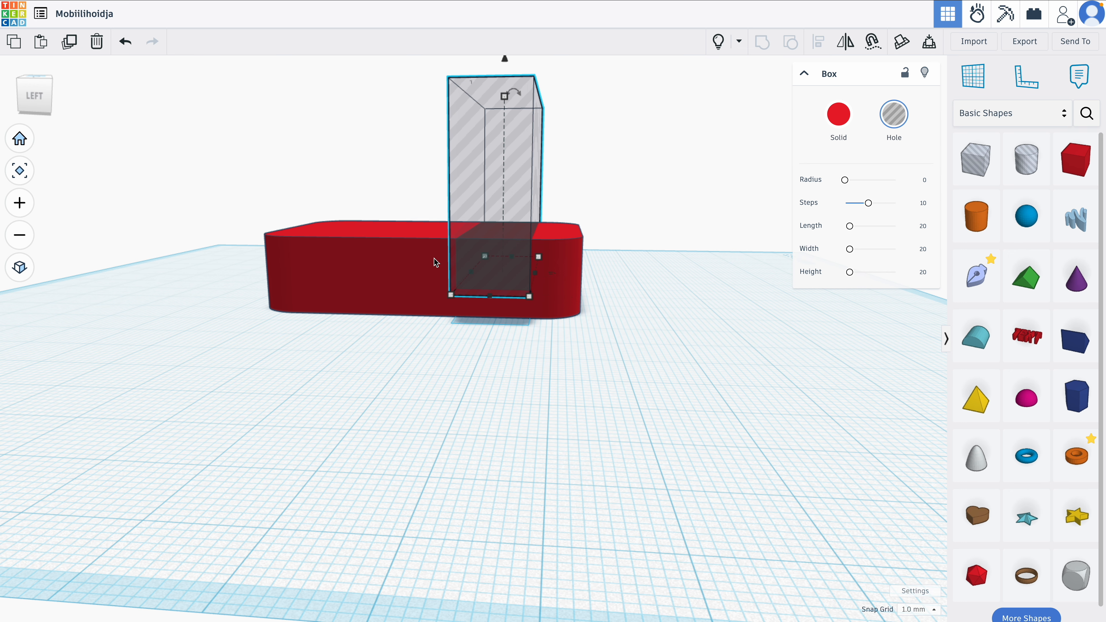
# Nudge the box hole three 1 mm grid steps toward the block's front end
pyautogui.moveTo(431, 261); pyautogui.dragTo(496, 277, button='right')
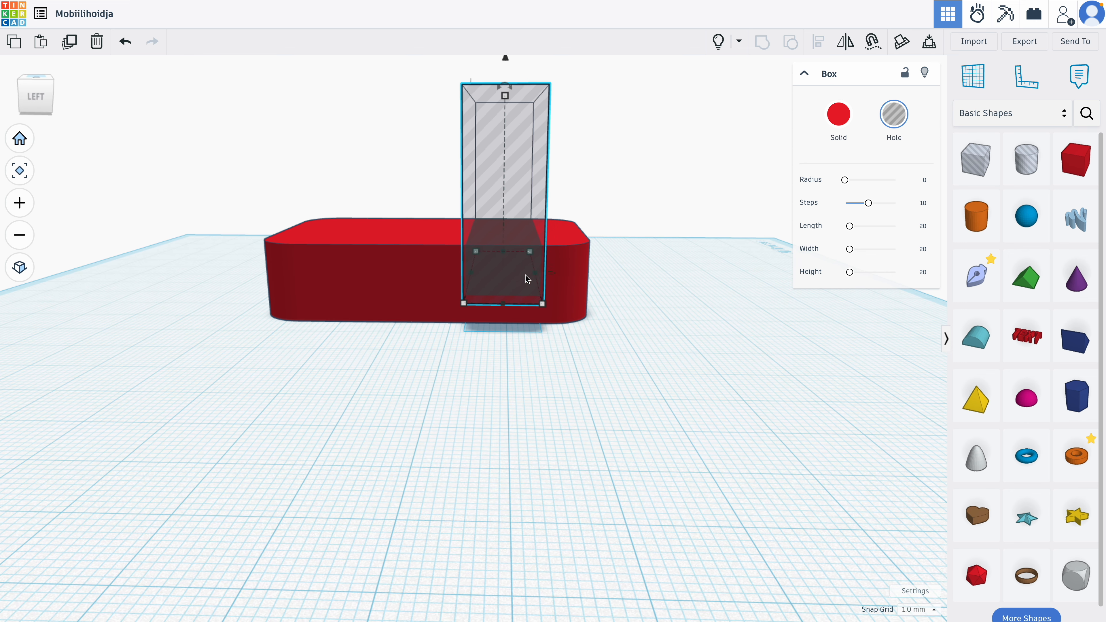
pyautogui.press('Right')
pyautogui.press('Right')
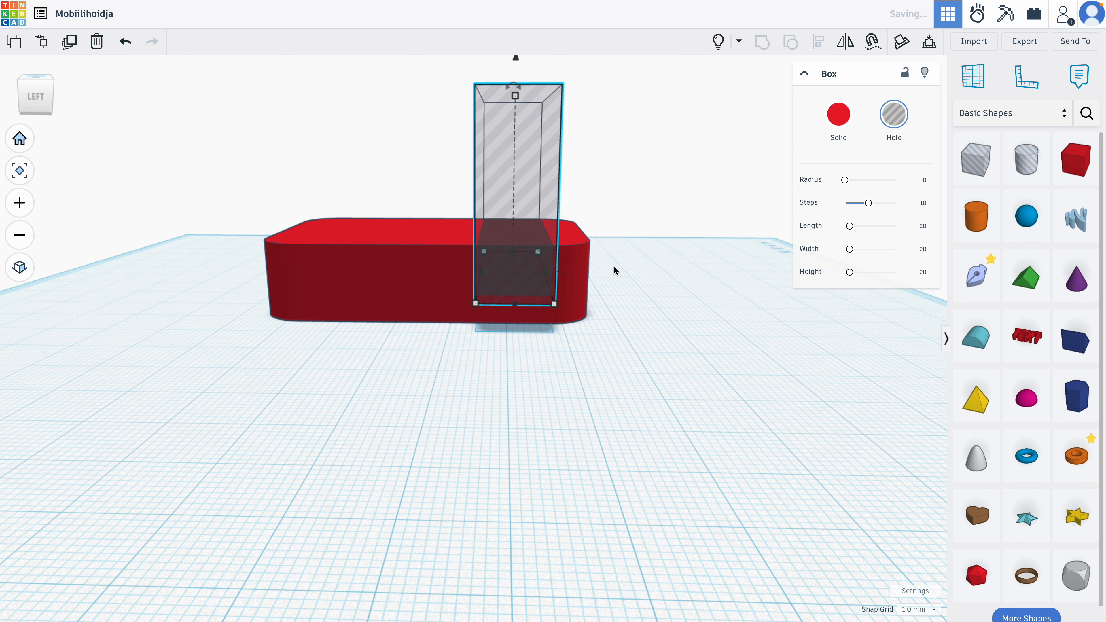
pyautogui.press('Right')
# Tilt the box hole by -9° so that its top leans toward the rear of the block
pyautogui.moveTo(614, 271); pyautogui.dragTo(610, 247, button='right')
pyautogui.click(548, 272)
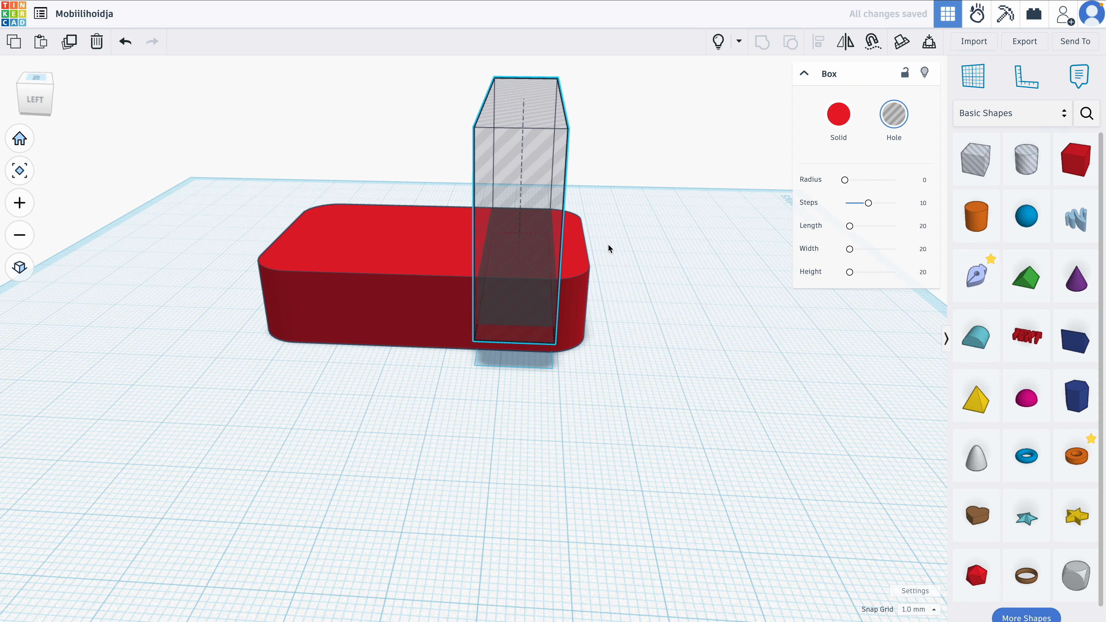
pyautogui.moveTo(526, 62); pyautogui.dragTo(511, 25)
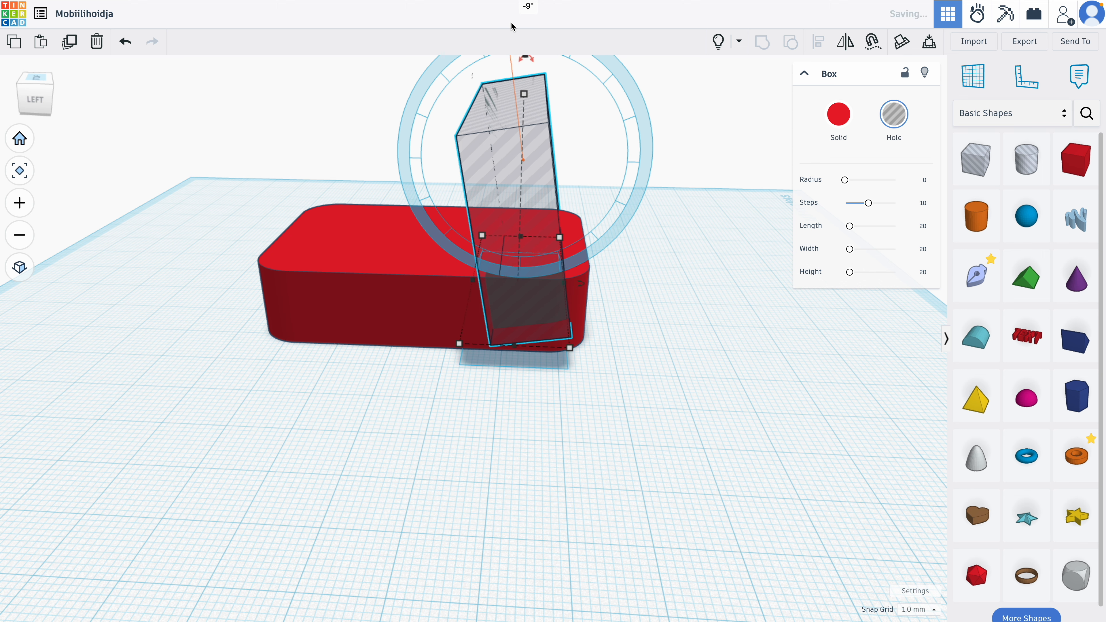
pyautogui.moveTo(654, 318); pyautogui.dragTo(657, 305, button='right')
pyautogui.moveTo(657, 304); pyautogui.dragTo(660, 350, button='middle')
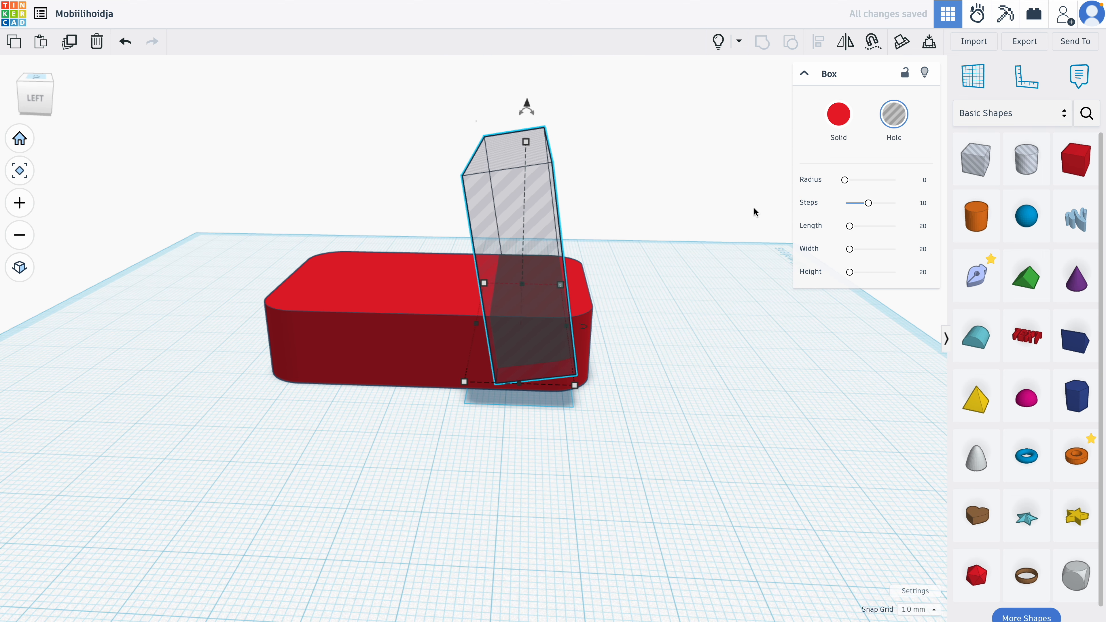
# Show the hidden phone model and examine its fit inside the tilted box hole from the side in orthographic view
pyautogui.click(718, 41)
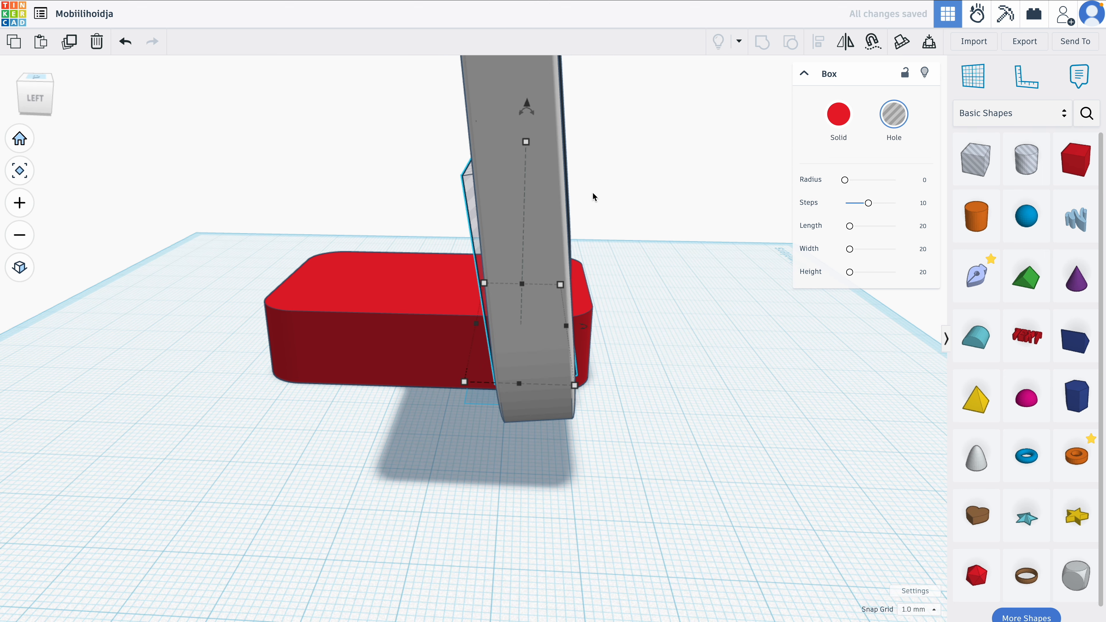
pyautogui.moveTo(535, 110); pyautogui.dragTo(425, 172)
pyautogui.click(20, 268)
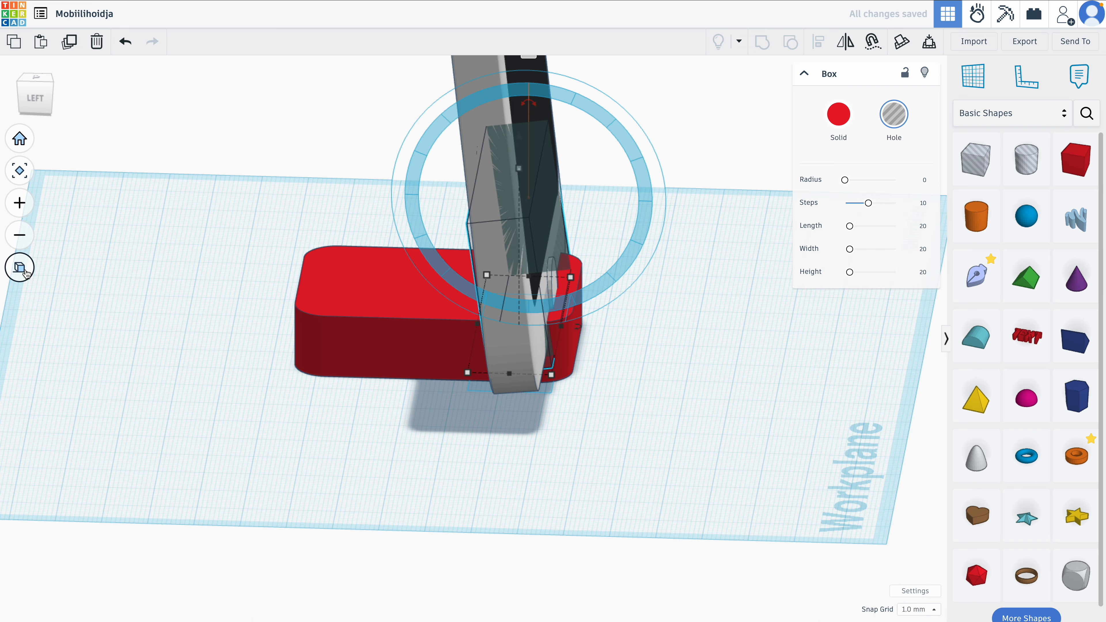
pyautogui.moveTo(118, 297); pyautogui.dragTo(257, 268, button='right')
pyautogui.moveTo(521, 138); pyautogui.dragTo(522, 87)
pyautogui.click(700, 167)
pyautogui.moveTo(622, 209); pyautogui.dragTo(621, 215, button='right')
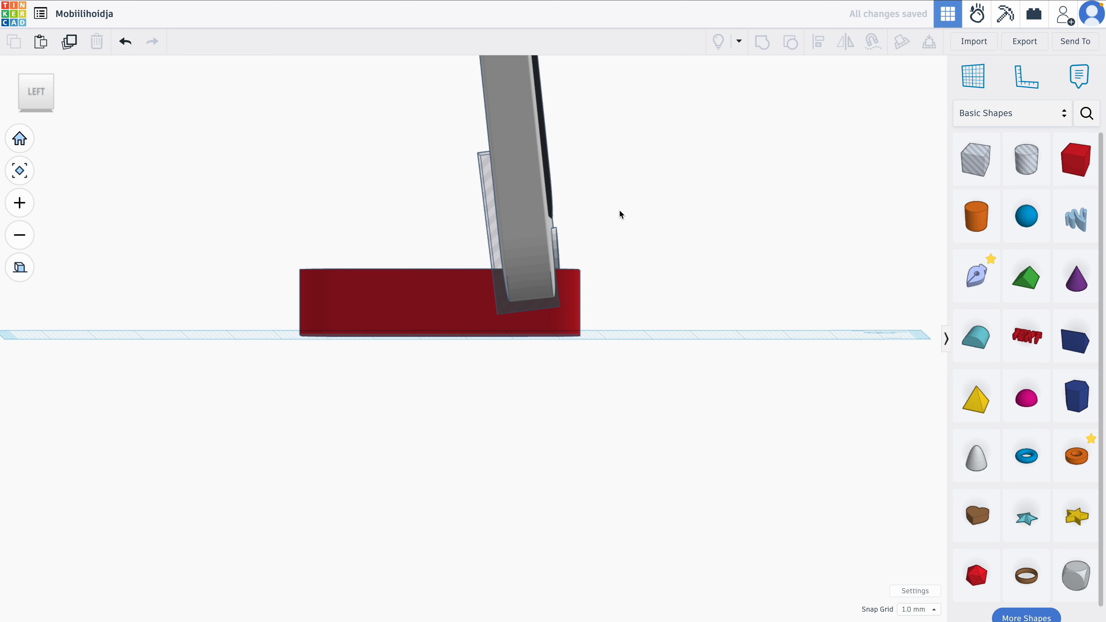
# Nudge the phone model one 1 mm grid step toward the block's rear end and hide it
pyautogui.click(512, 153)
pyautogui.press('Left')
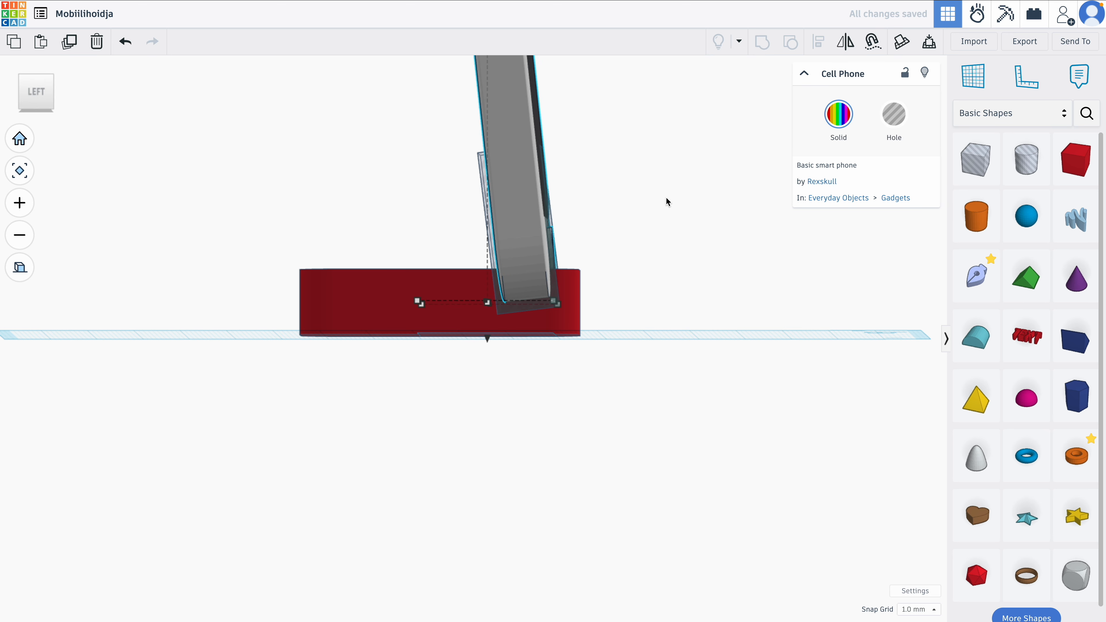
pyautogui.moveTo(660, 193); pyautogui.dragTo(708, 83, button='right')
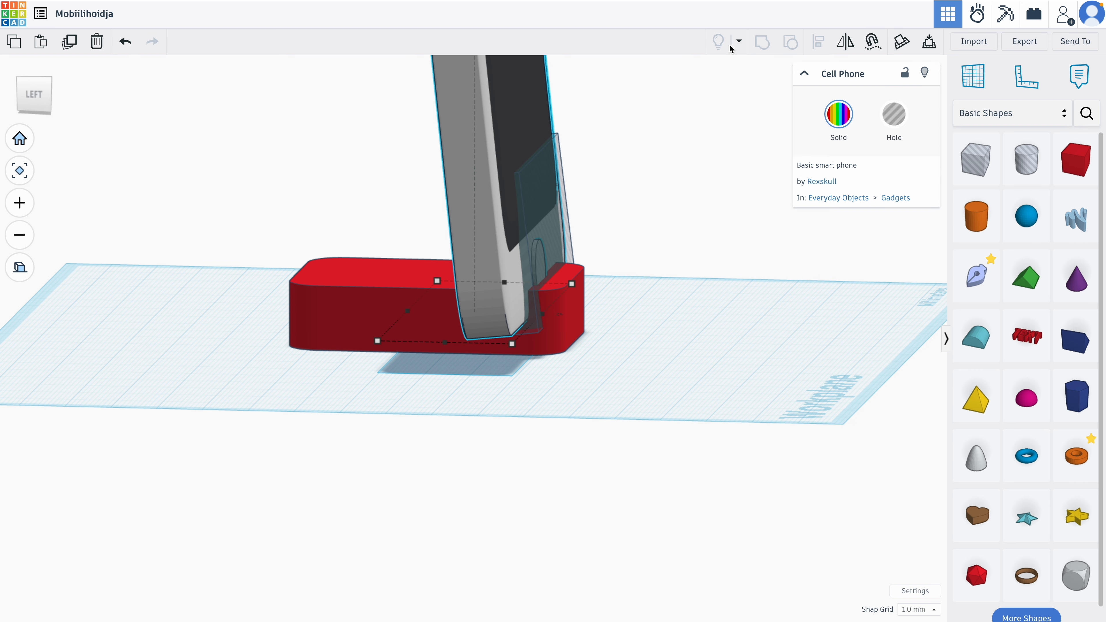
pyautogui.click(925, 73)
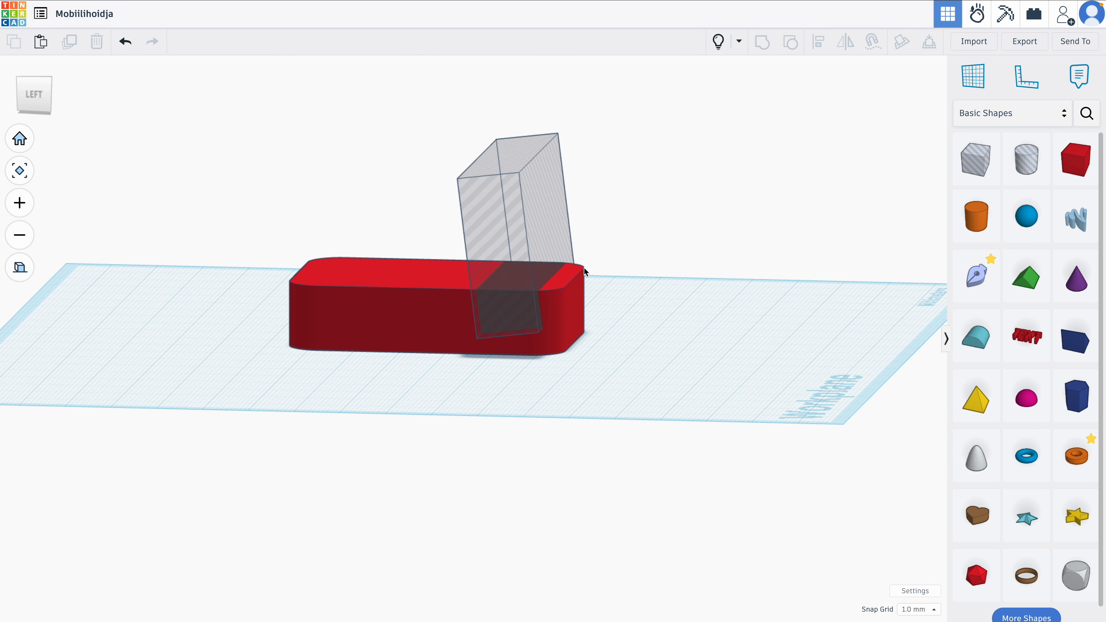
# Group the rounded block with the tilted box hole to cut the phone slot
pyautogui.moveTo(633, 243); pyautogui.dragTo(655, 291, button='right')
pyautogui.moveTo(654, 290); pyautogui.dragTo(460, 318)
pyautogui.click(763, 41)
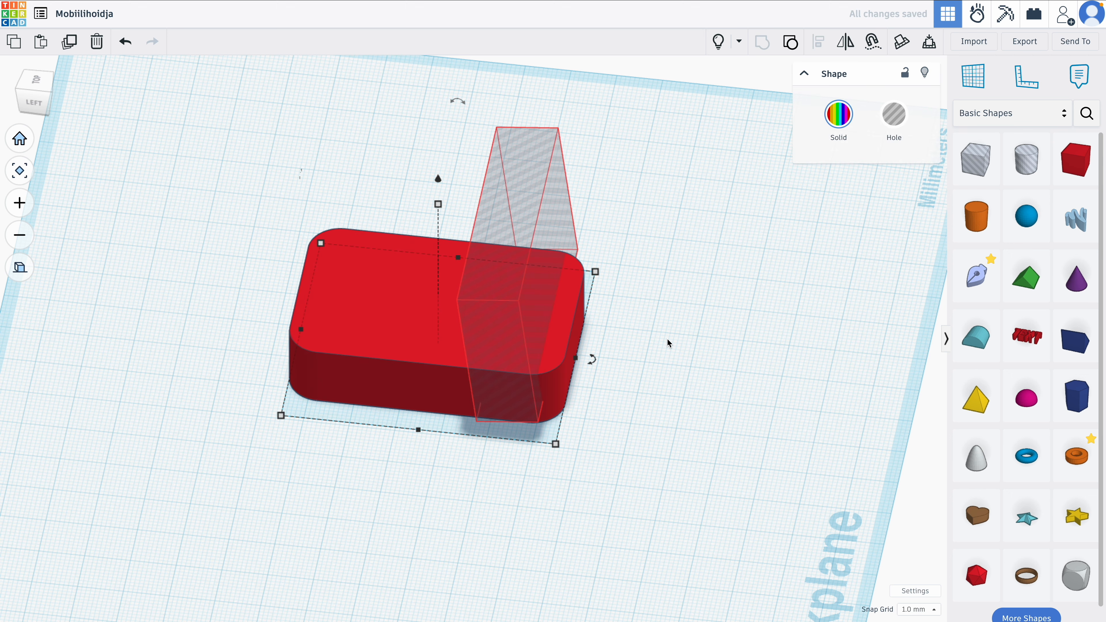
# Place a text shape on the block's top face behind the slot and set its text to the first name in capitals
pyautogui.moveTo(659, 268); pyautogui.dragTo(388, 425, button='right')
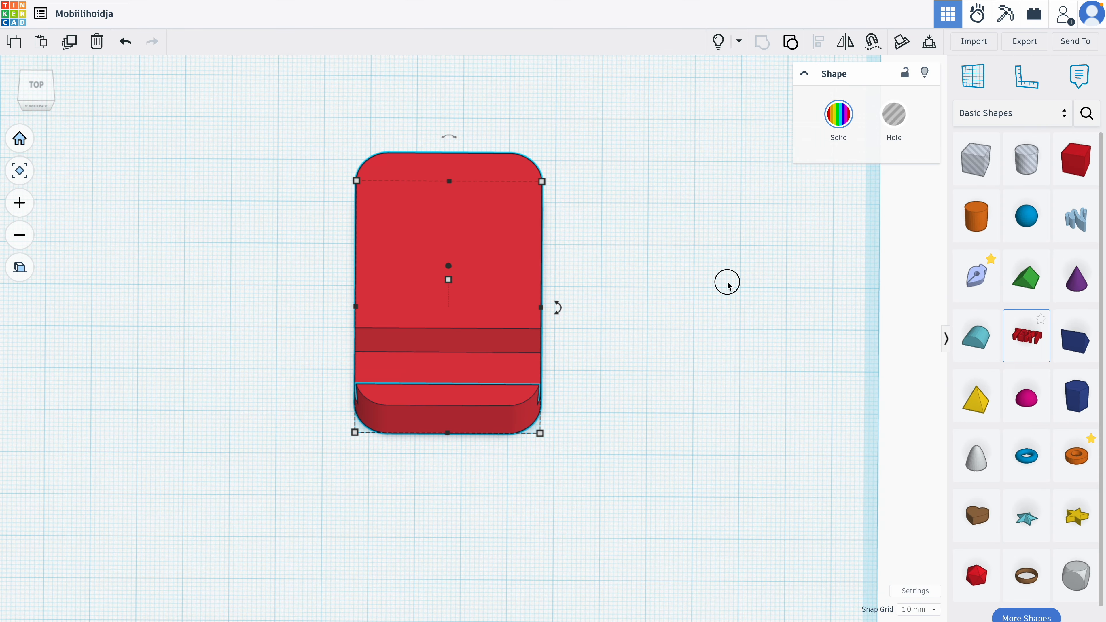
pyautogui.click(470, 268)
pyautogui.click(859, 180)
pyautogui.press('capslock')
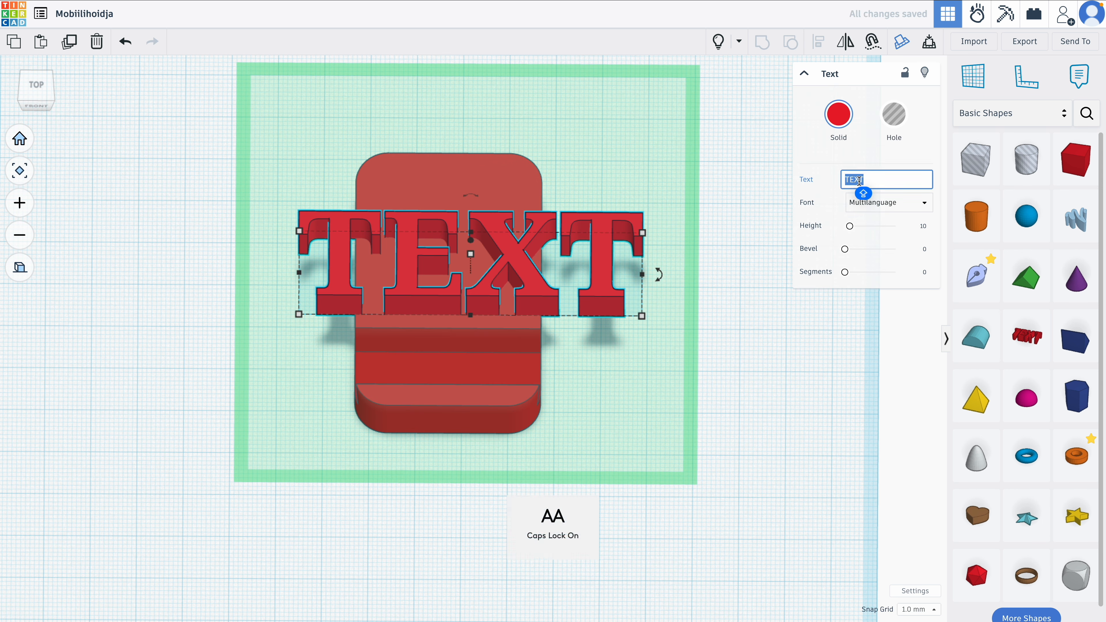
pyautogui.write('ALLAN')
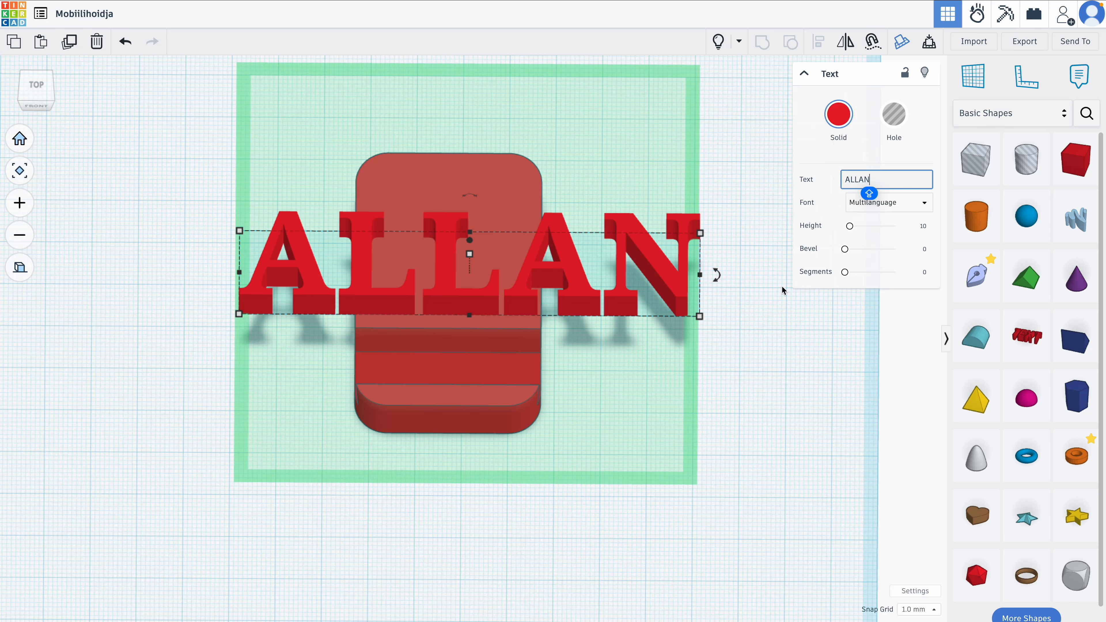
# Set the text's font to Sans Mono and its bevel to 0.79
pyautogui.click(869, 208)
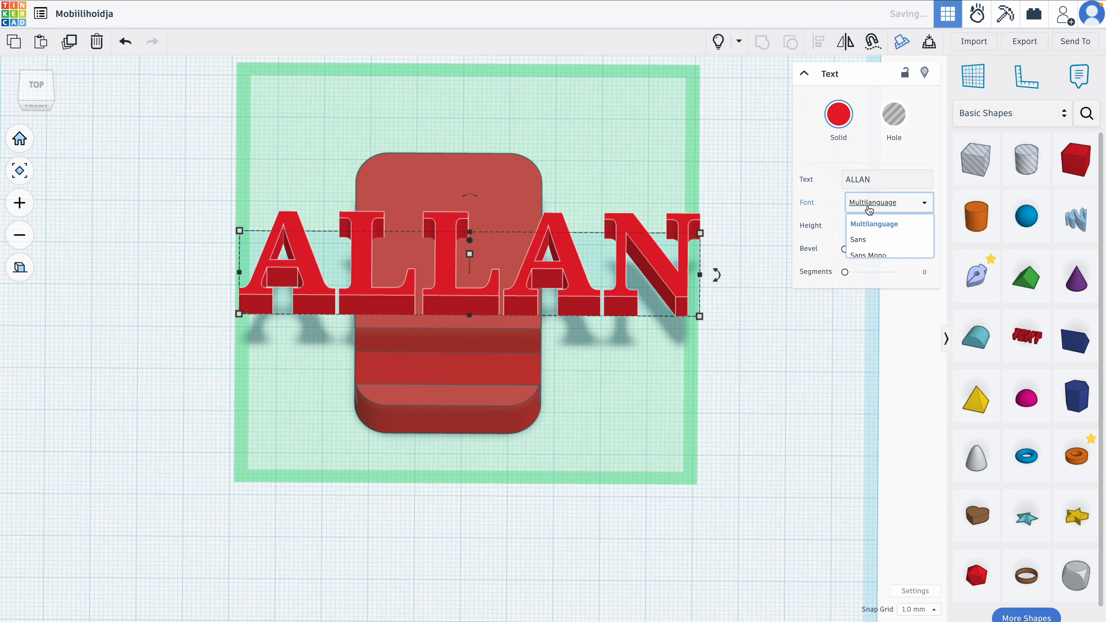
pyautogui.click(856, 255)
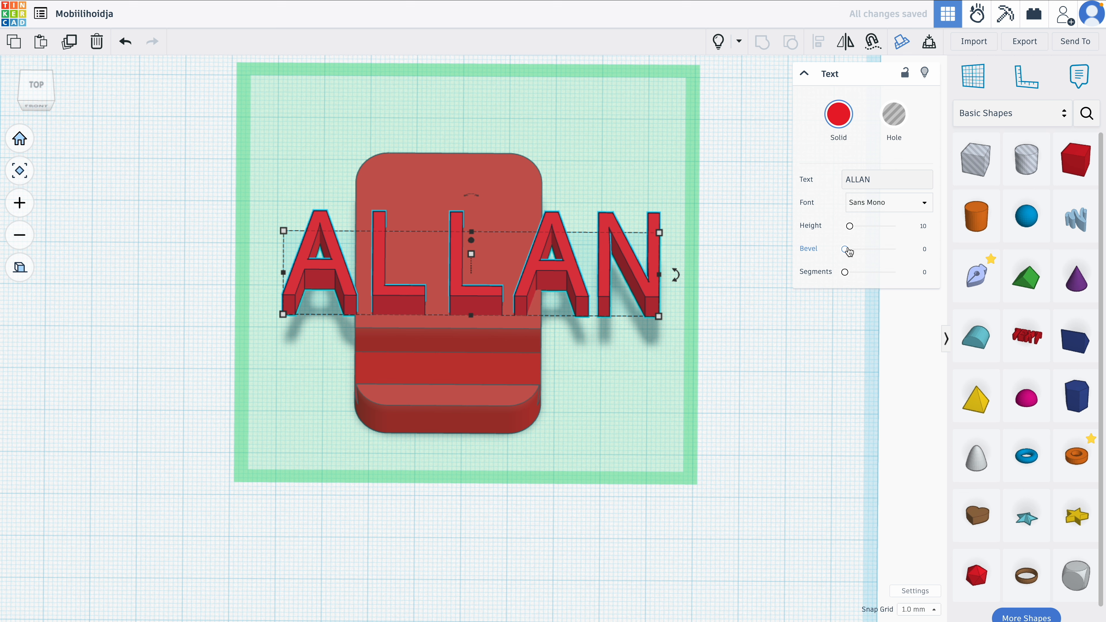
pyautogui.moveTo(846, 250); pyautogui.dragTo(860, 249)
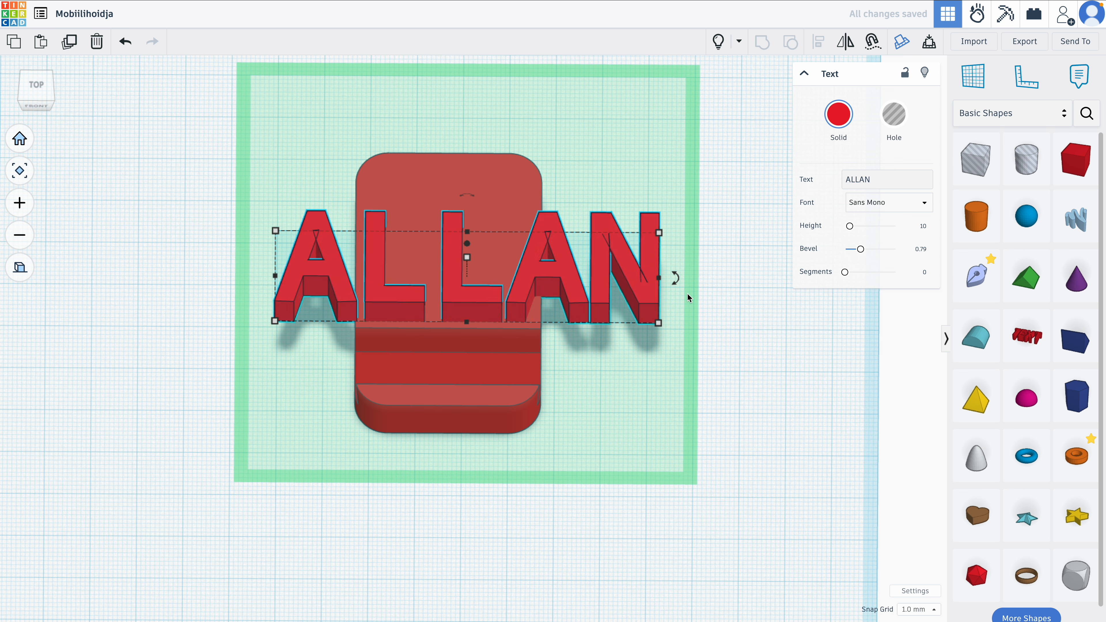
# Scale the text down proportionally so that it fits within the block's width just behind the slot
pyautogui.keyDown('shift'); pyautogui.moveTo(659, 323); pyautogui.dragTo(503, 304); pyautogui.keyUp('shift')
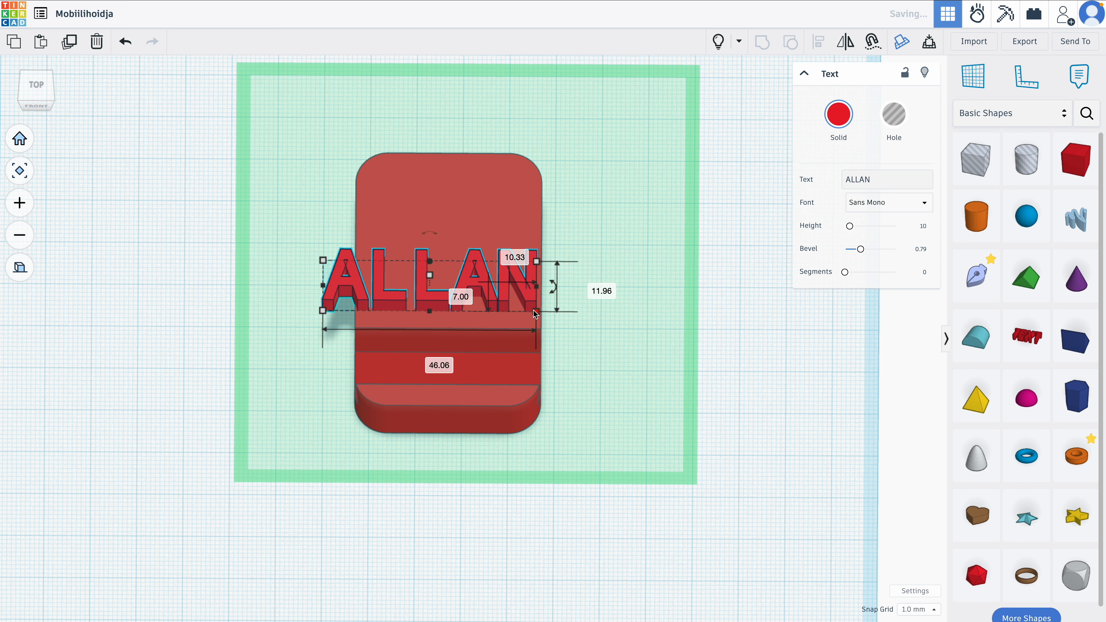
pyautogui.keyDown('shift'); pyautogui.moveTo(342, 307); pyautogui.dragTo(409, 313); pyautogui.keyUp('shift')
pyautogui.keyDown('shift'); pyautogui.moveTo(514, 289); pyautogui.dragTo(499, 300); pyautogui.keyUp('shift')
# Turn the text into a hole and sink it 1 mm into the block's top face
pyautogui.click(895, 114)
pyautogui.moveTo(506, 365); pyautogui.dragTo(488, 290, button='right')
pyautogui.moveTo(432, 256); pyautogui.dragTo(433, 260)
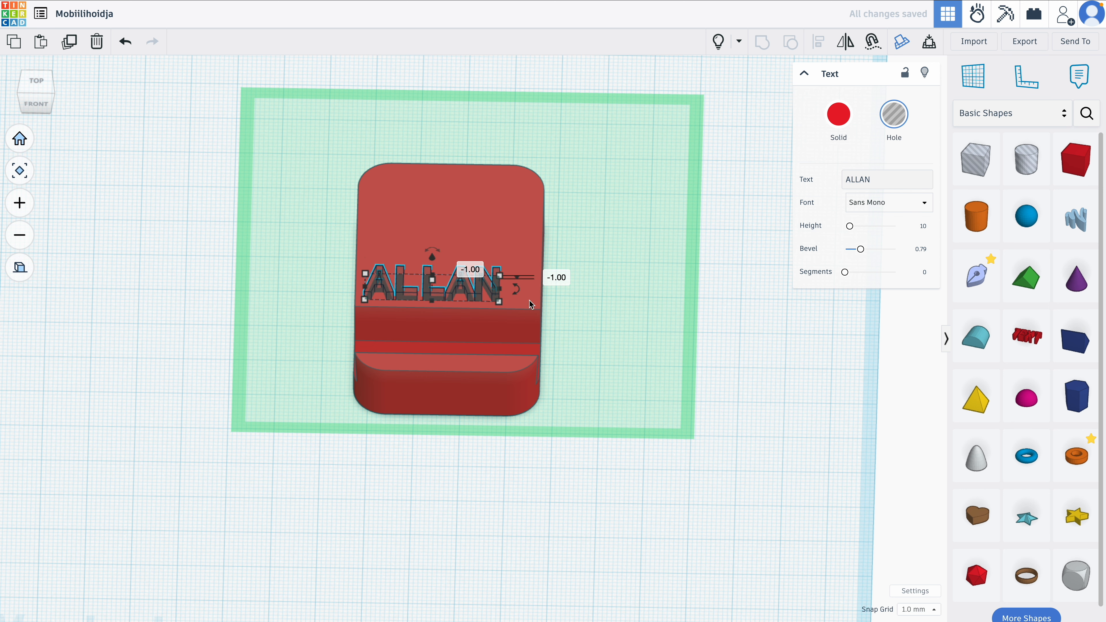
# Group the text hole with the block to engrave the name into its top face
pyautogui.click(328, 279)
pyautogui.moveTo(327, 279); pyautogui.dragTo(459, 303)
pyautogui.click(757, 46)
# Place a tube on the workplane behind the block's rear end
pyautogui.moveTo(595, 244); pyautogui.dragTo(374, 216, button='right')
pyautogui.moveTo(688, 395); pyautogui.dragTo(618, 375, button='right')
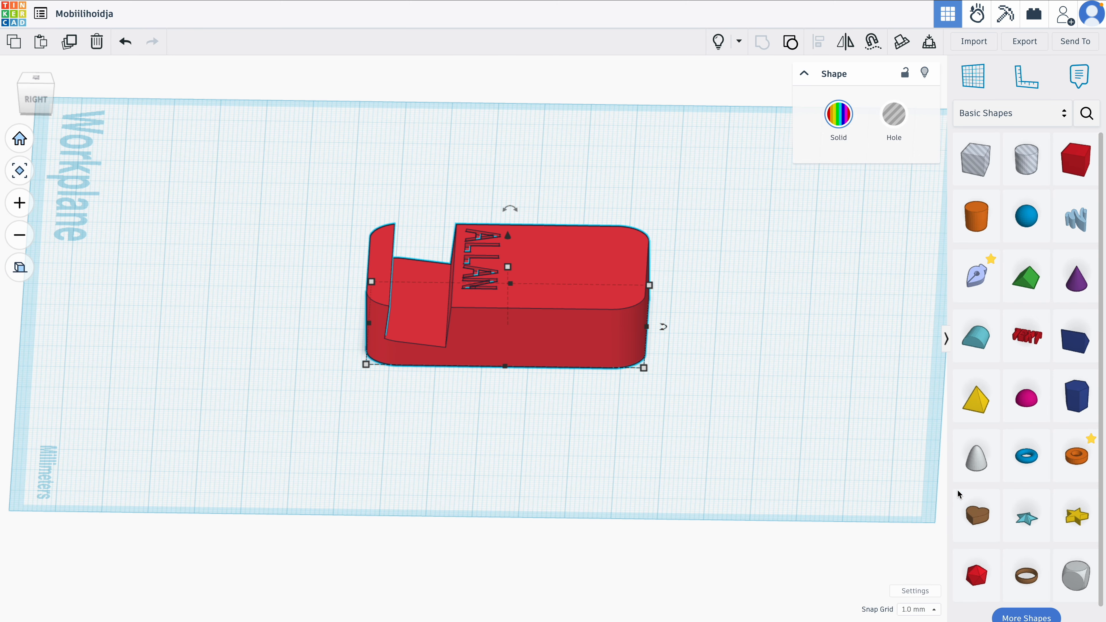
pyautogui.click(1085, 465)
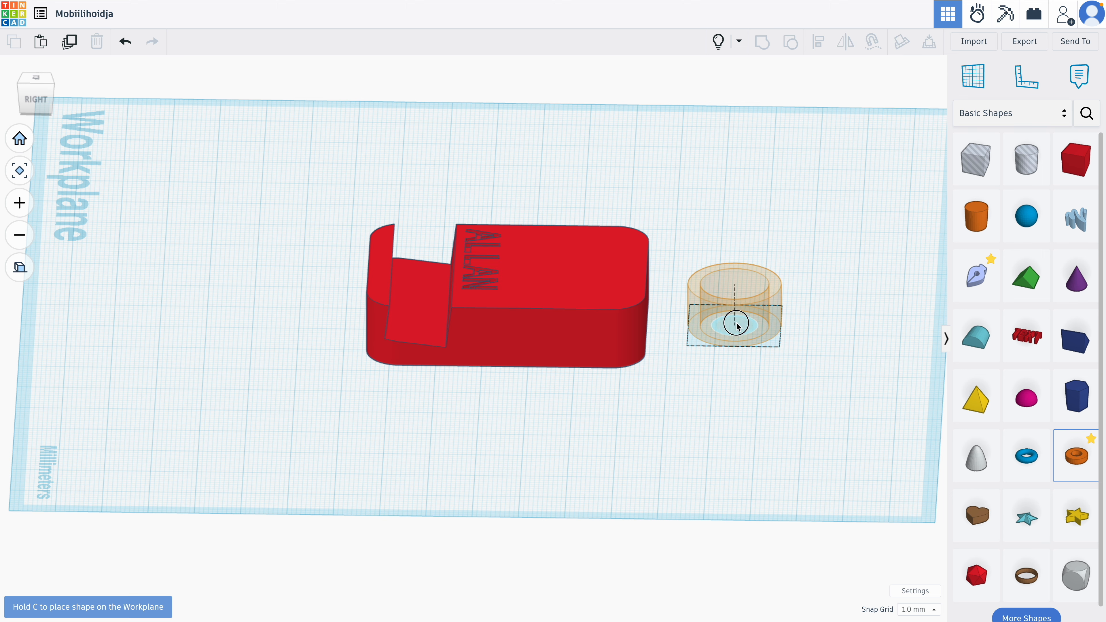
pyautogui.click(734, 343)
# Stand the tube upright by 90° and move it against the block's rear end
pyautogui.moveTo(756, 274); pyautogui.dragTo(617, 334, button='right')
pyautogui.moveTo(660, 325); pyautogui.dragTo(618, 382)
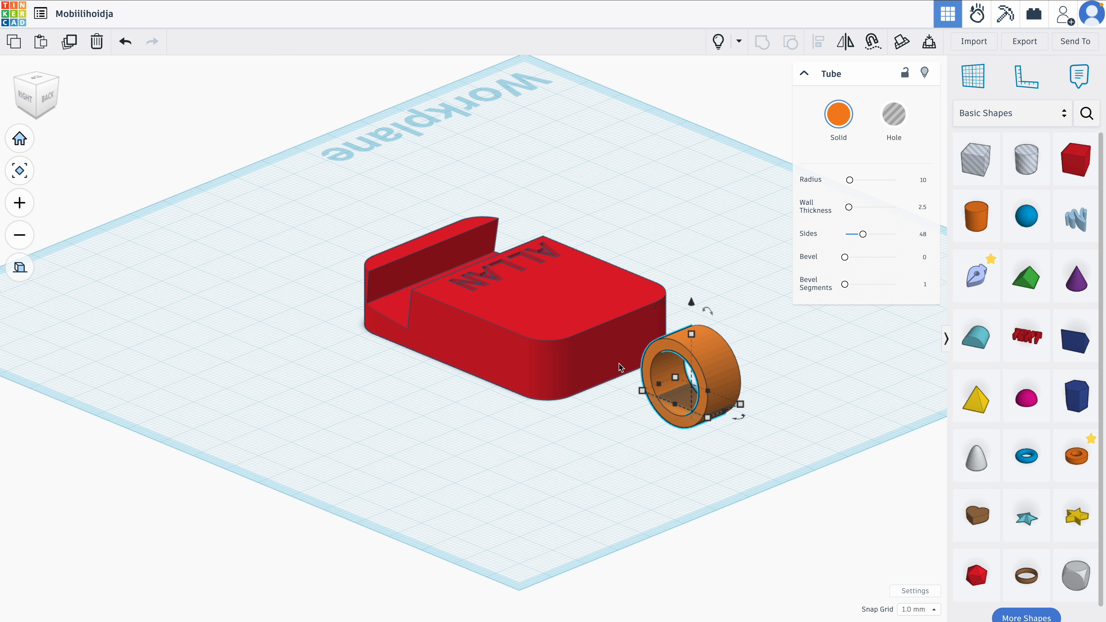
pyautogui.moveTo(710, 359); pyautogui.dragTo(656, 339)
# Try the tube lying flat on the workplane behind the block, and turn it back upright by 90°
pyautogui.moveTo(623, 429); pyautogui.dragTo(707, 434, button='right')
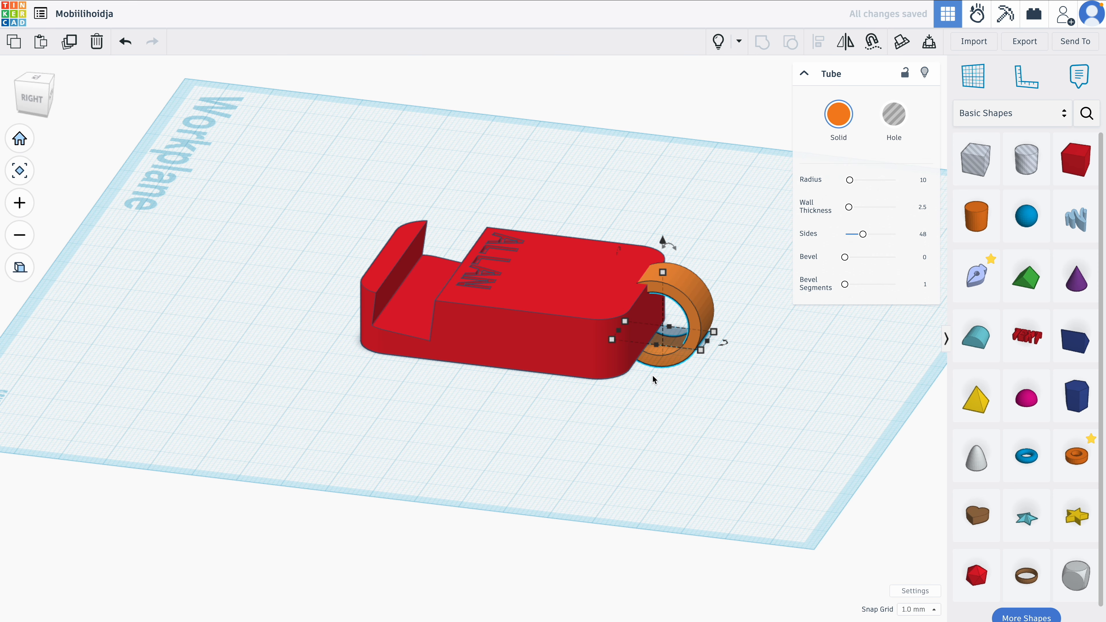
pyautogui.moveTo(756, 350); pyautogui.dragTo(600, 338, button='right')
pyautogui.moveTo(596, 284); pyautogui.dragTo(632, 367)
pyautogui.moveTo(612, 311); pyautogui.dragTo(613, 295)
pyautogui.moveTo(671, 421); pyautogui.dragTo(778, 410, button='right')
pyautogui.moveTo(659, 242); pyautogui.dragTo(658, 259)
pyautogui.moveTo(682, 371); pyautogui.dragTo(686, 377, button='right')
pyautogui.press('d')
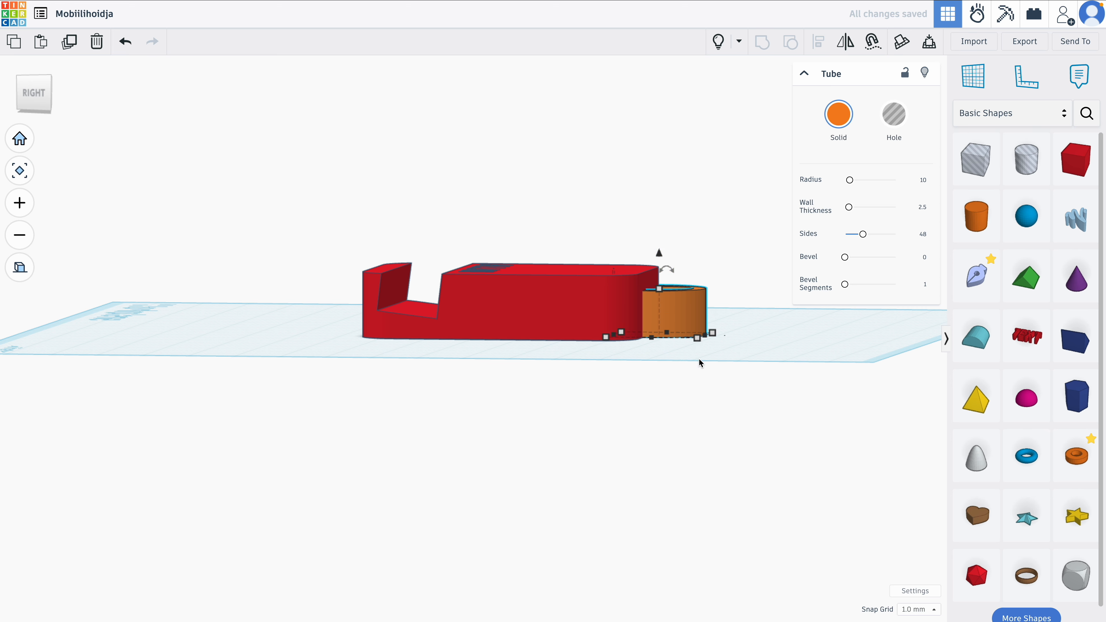
pyautogui.moveTo(546, 318); pyautogui.dragTo(575, 337, button='right')
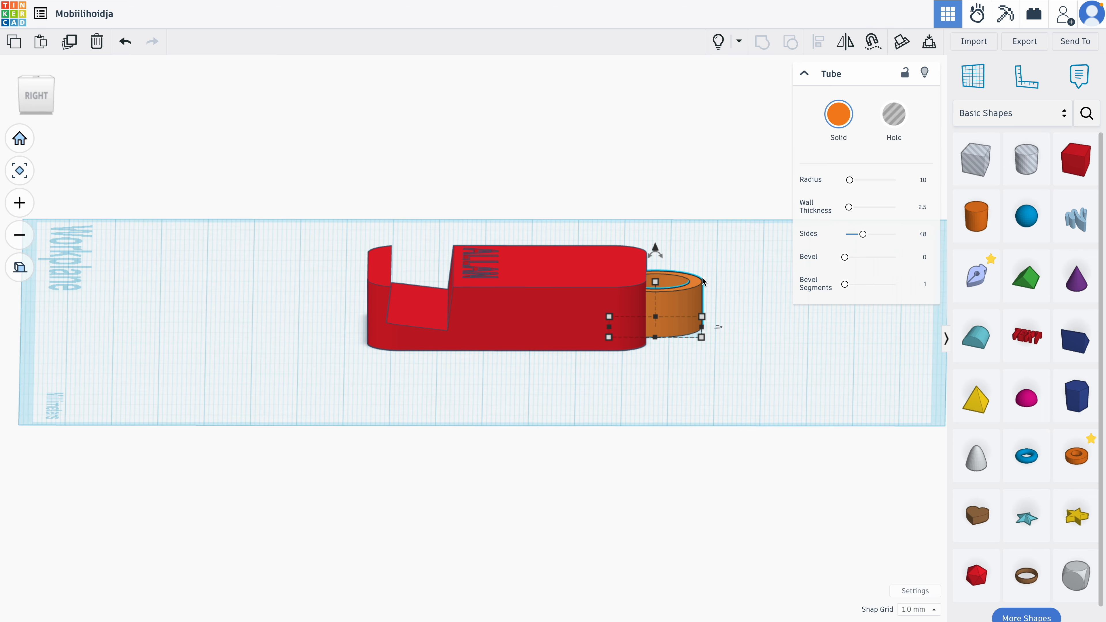
pyautogui.moveTo(721, 307); pyautogui.dragTo(523, 333, button='right')
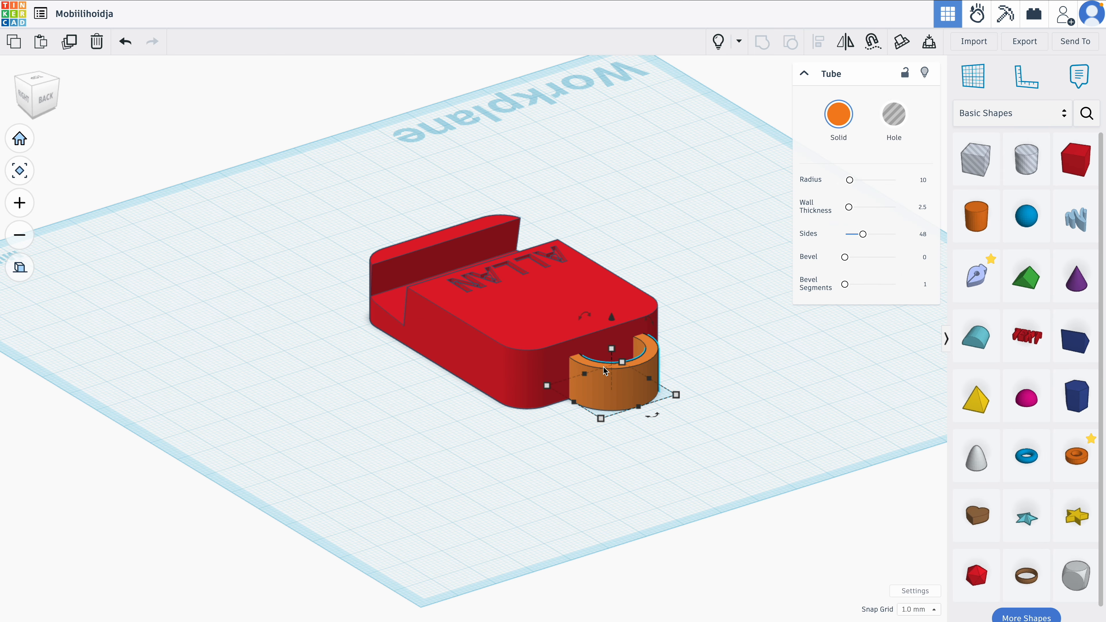
pyautogui.moveTo(583, 319); pyautogui.dragTo(547, 369)
# Set the height of the engraved block to 16 mm
pyautogui.moveTo(678, 396); pyautogui.dragTo(761, 395, button='right')
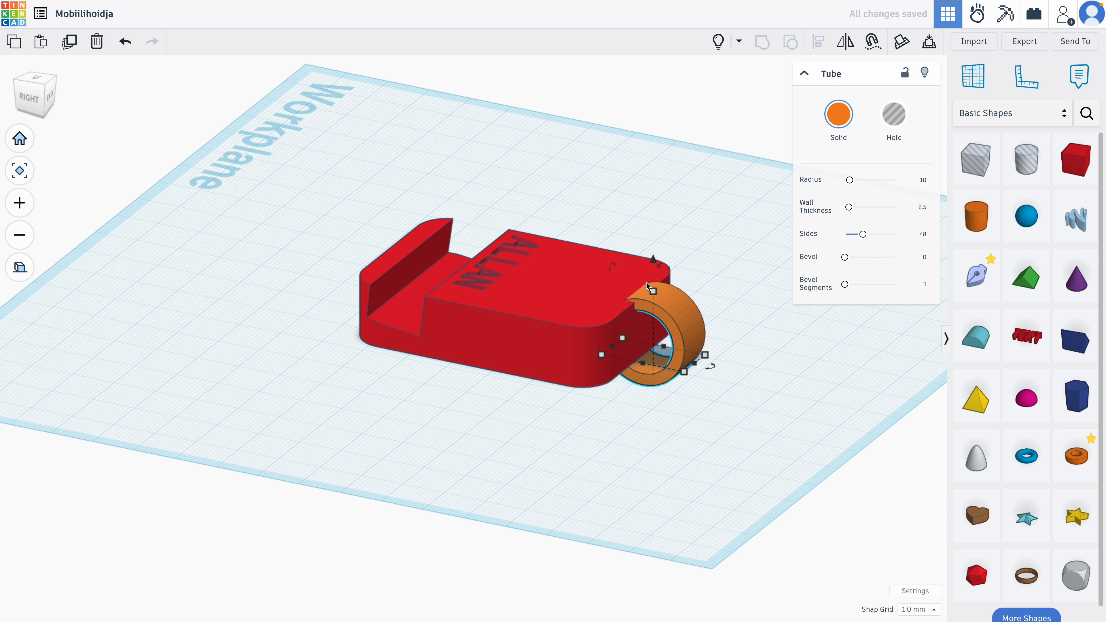
pyautogui.click(567, 311)
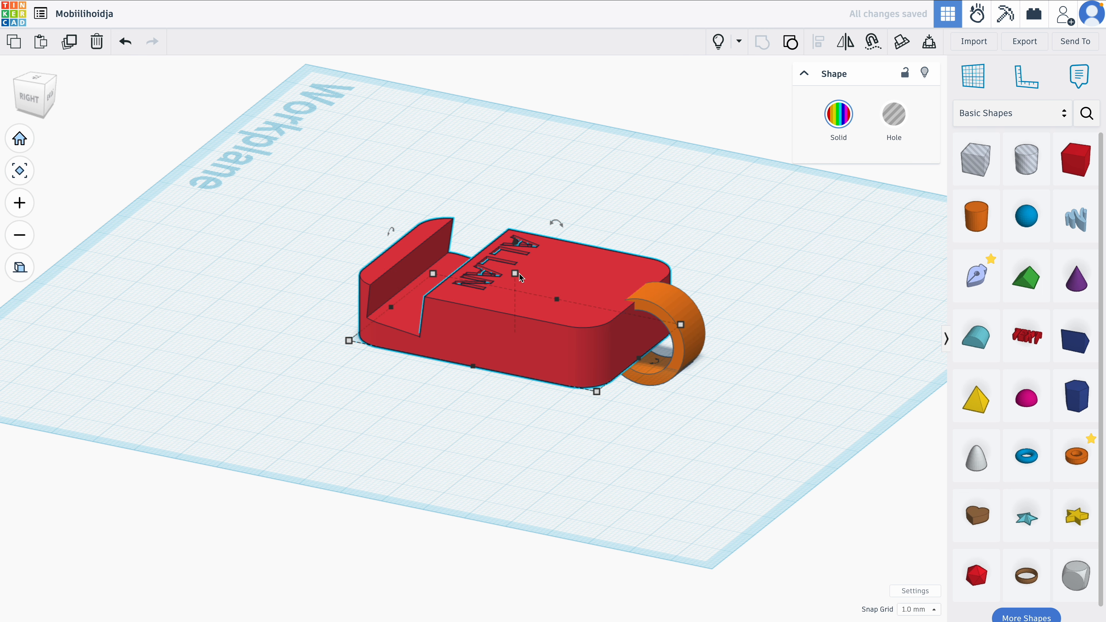
pyautogui.click(570, 303)
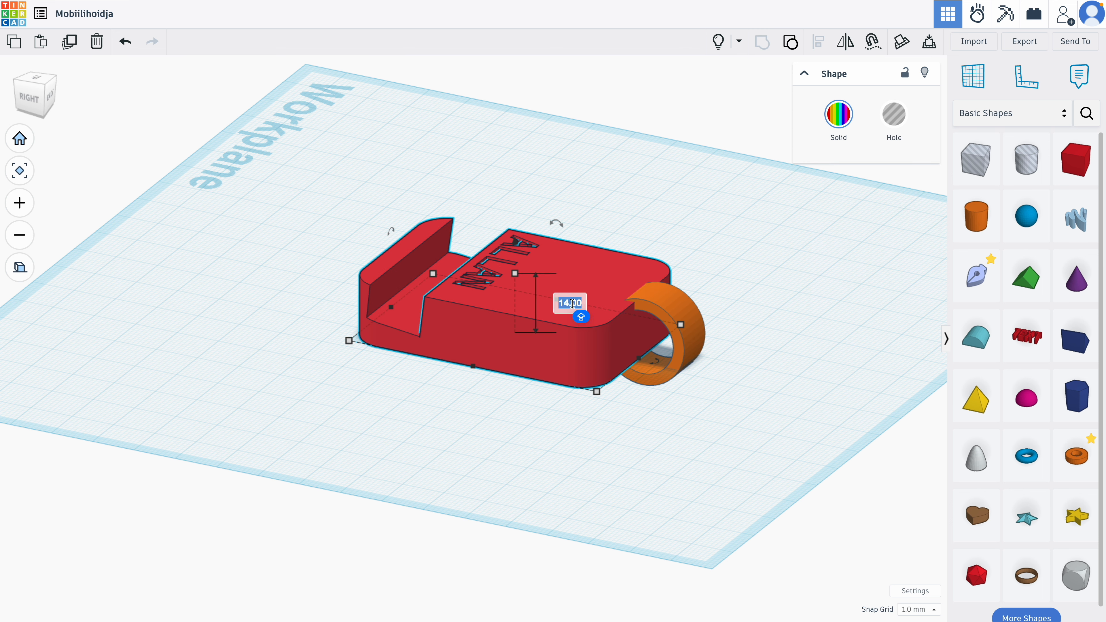
pyautogui.write('16')
pyautogui.press('Return')
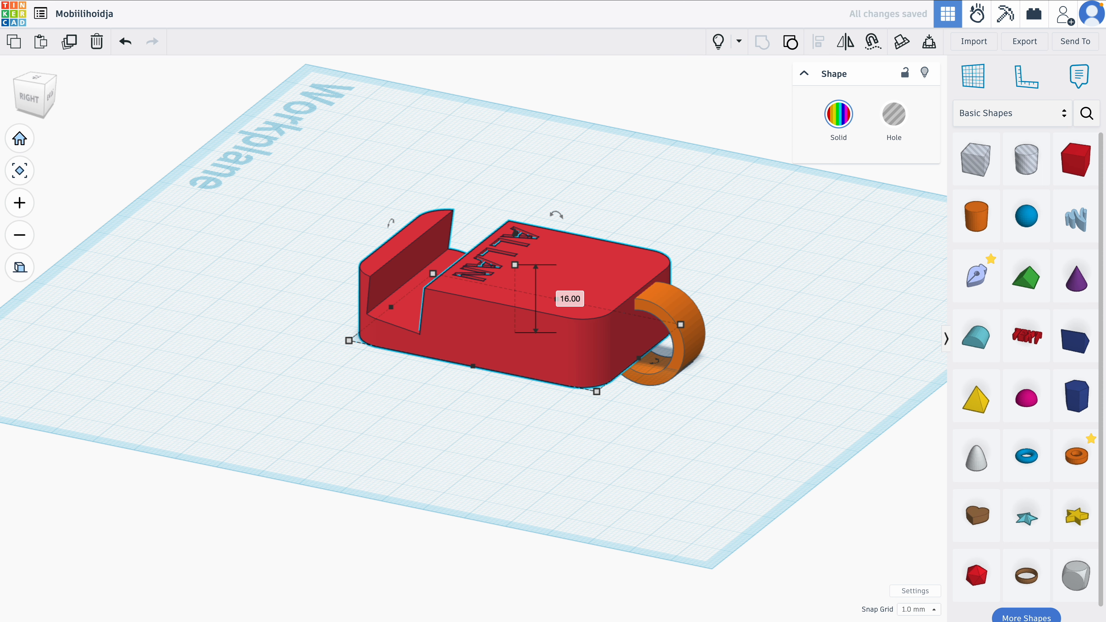
# Set the tube's height and its length along the block to 16 mm each
pyautogui.click(683, 316)
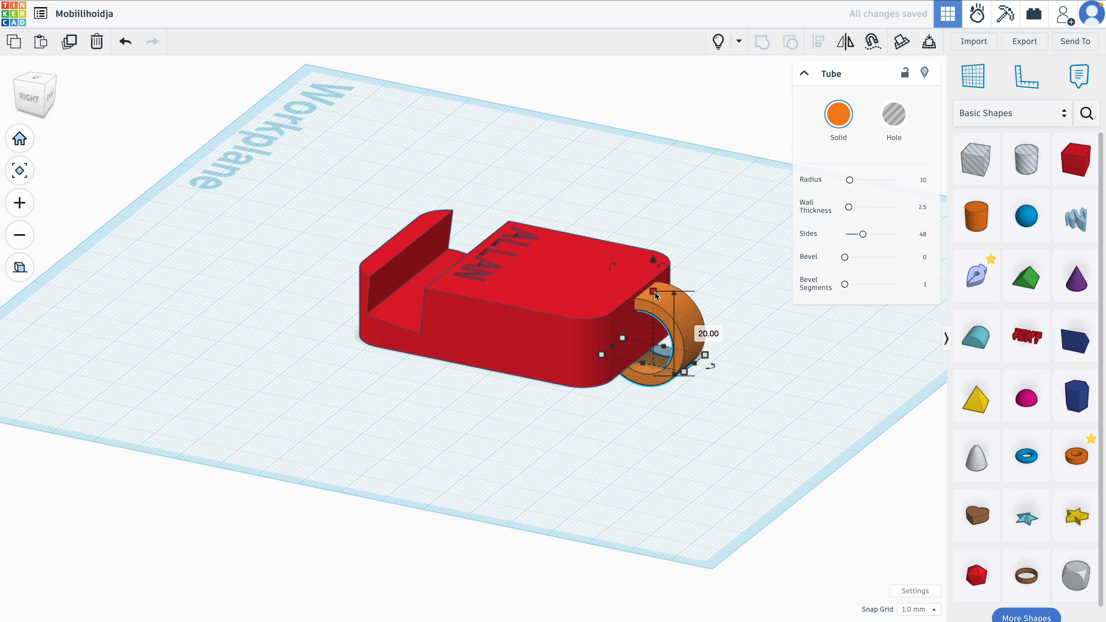
pyautogui.click(708, 333)
pyautogui.write('16')
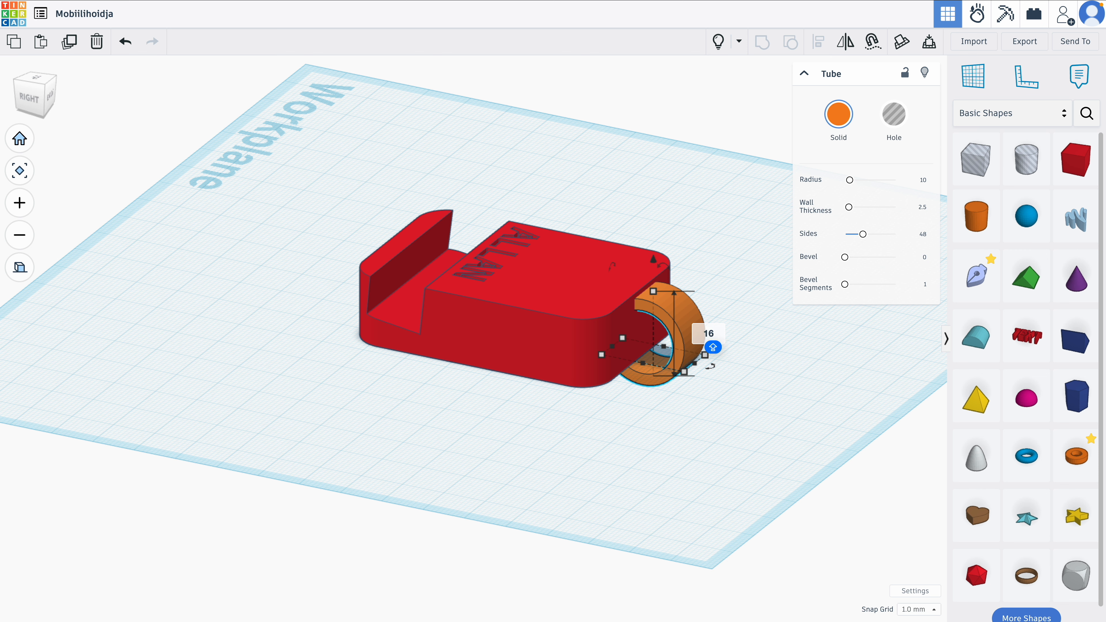
pyautogui.press('Return')
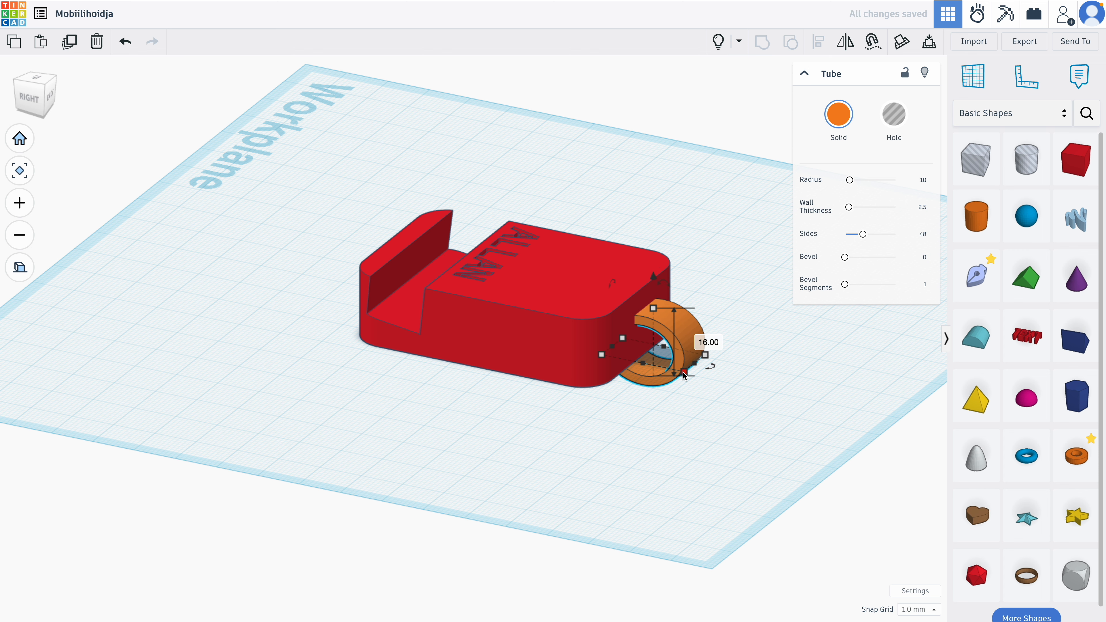
pyautogui.click(618, 383)
pyautogui.write('16')
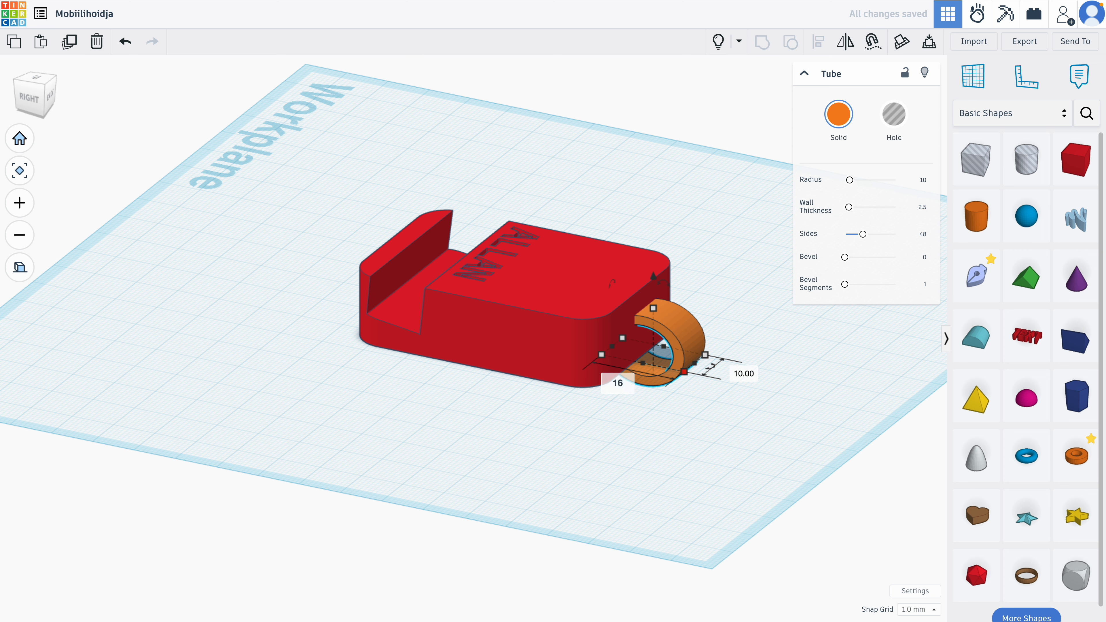
pyautogui.press('Return')
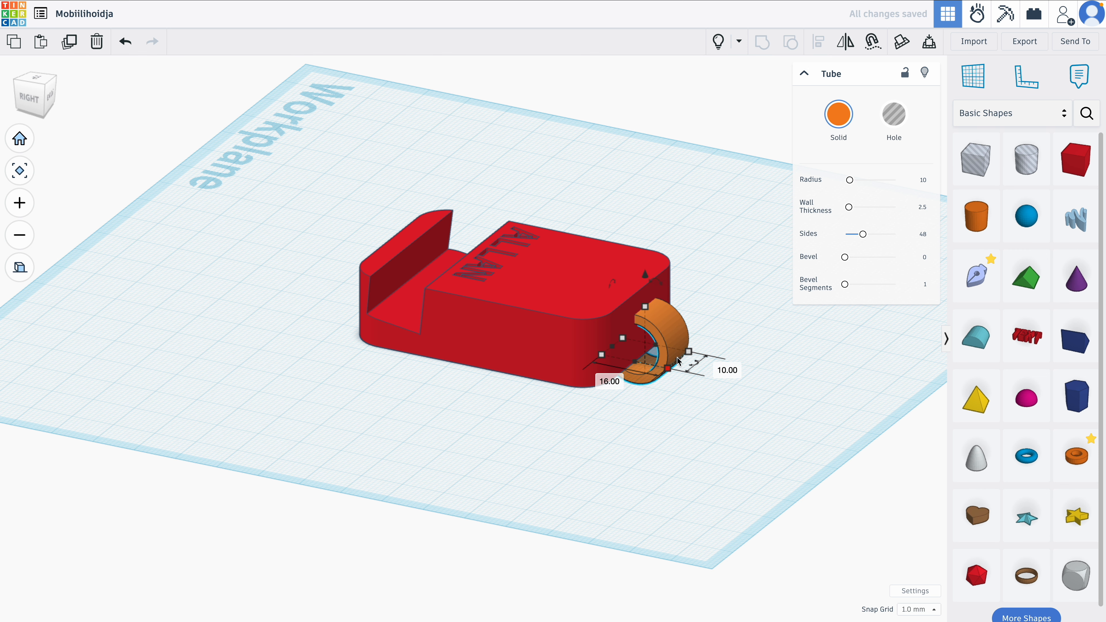
# Raise the tube off the workplane and nudge it two 1 mm grid steps into the block's rear end
pyautogui.press('d')
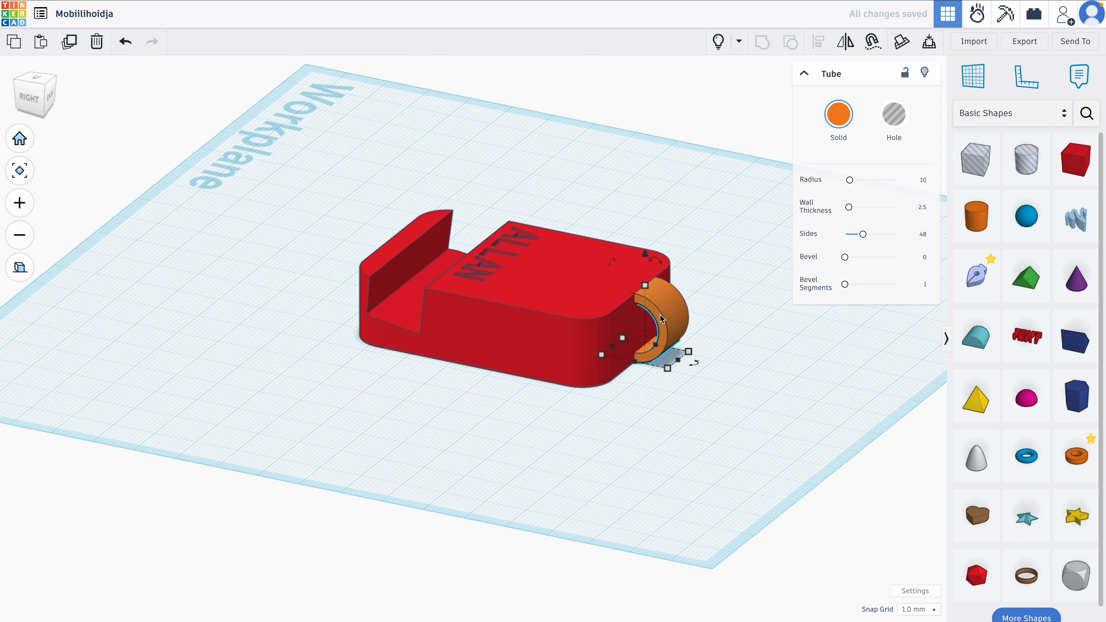
pyautogui.moveTo(666, 345); pyautogui.dragTo(709, 309, button='right')
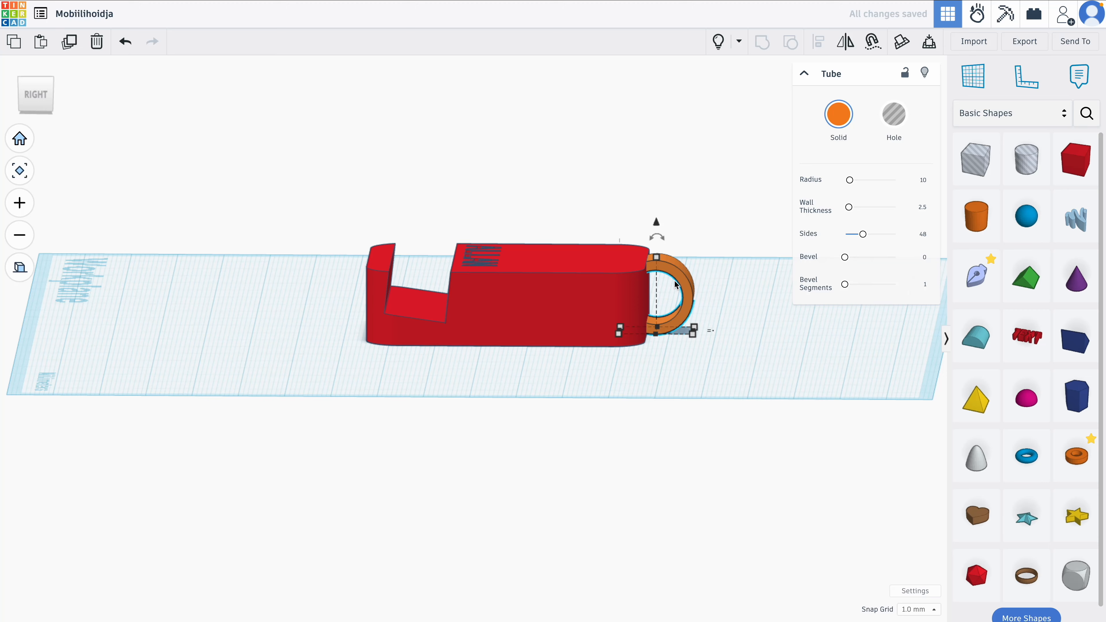
pyautogui.press('Left')
pyautogui.press('Left')
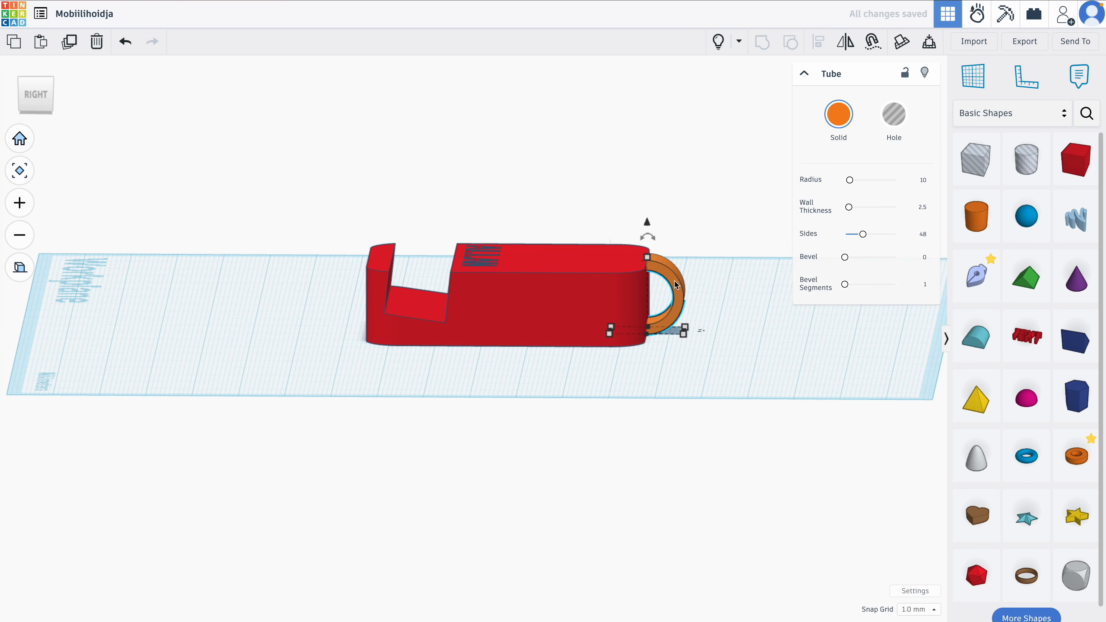
pyautogui.moveTo(676, 285); pyautogui.dragTo(592, 364, button='right')
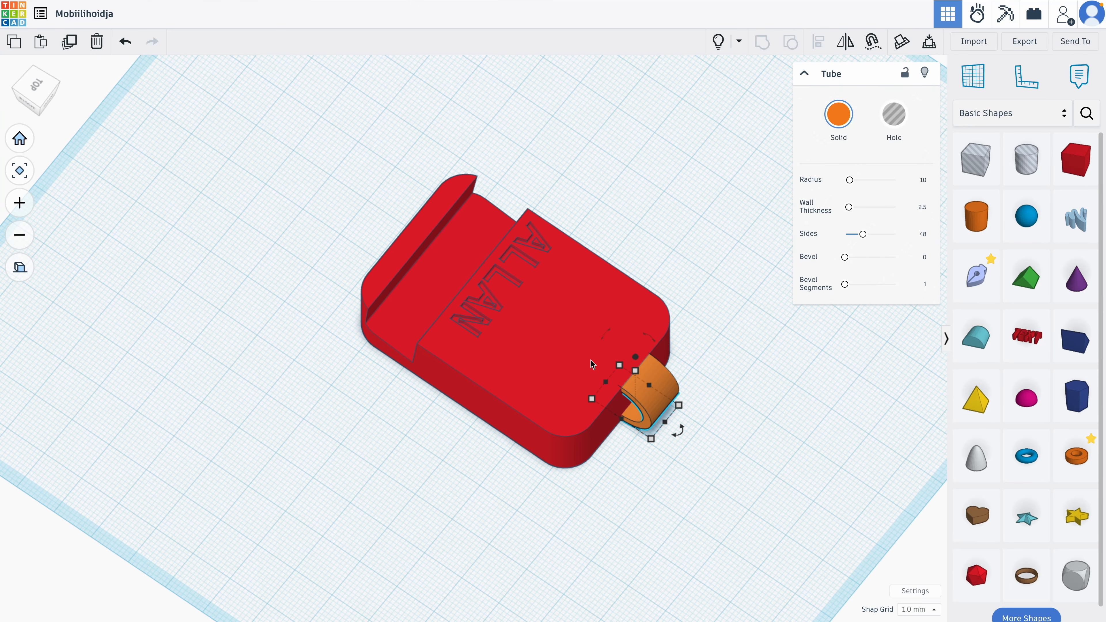
# Align the engraved block and the tube on a common centre line across the block's width
pyautogui.moveTo(682, 278); pyautogui.dragTo(583, 479)
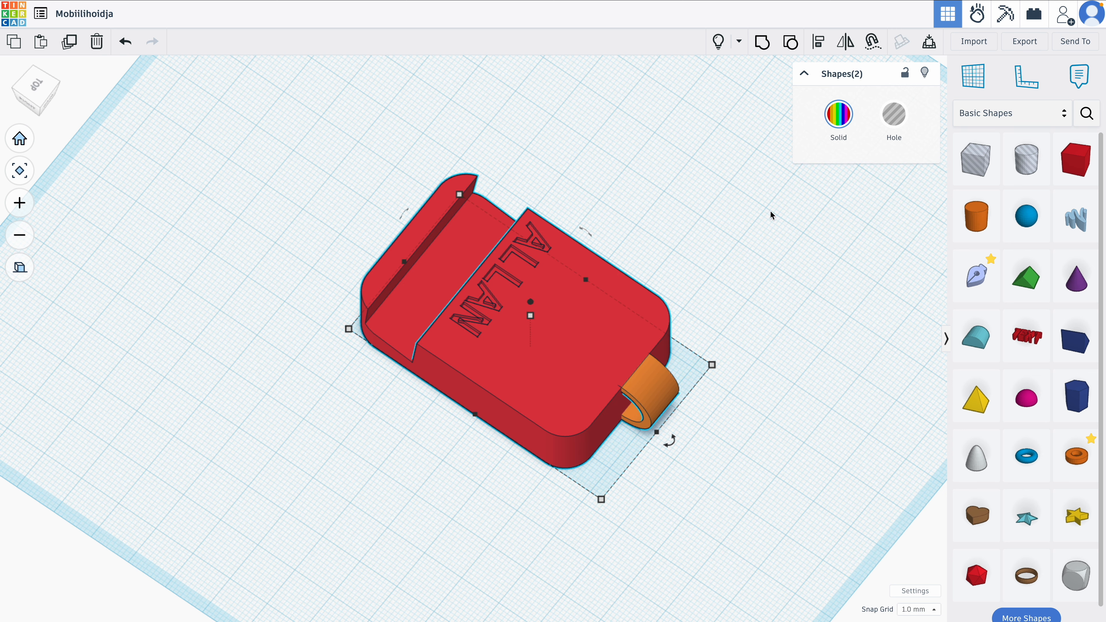
pyautogui.click(817, 39)
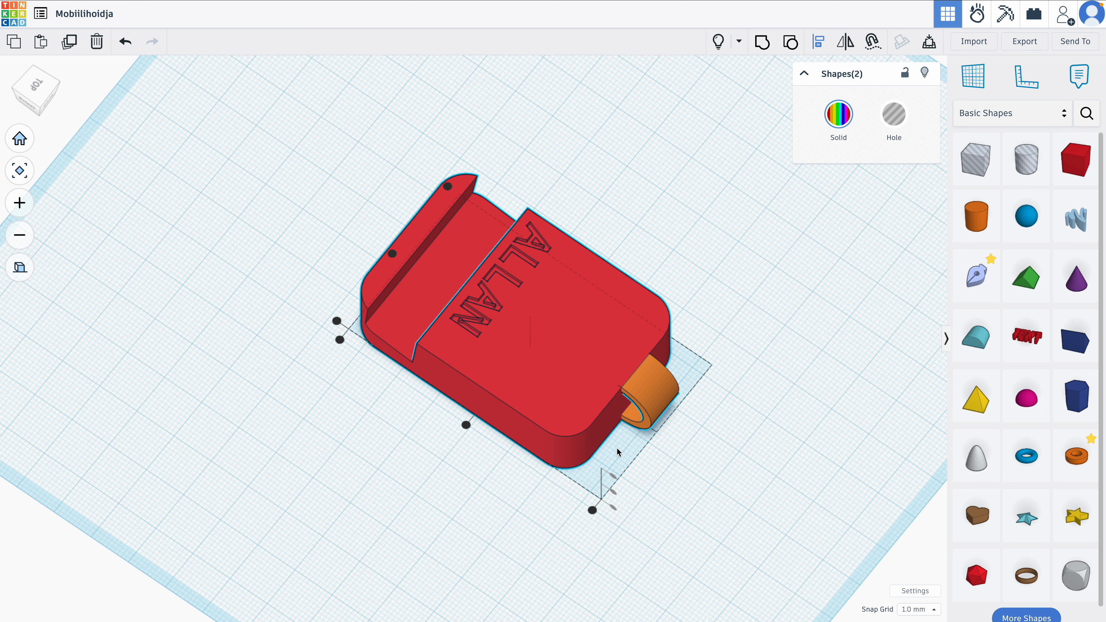
pyautogui.moveTo(589, 377); pyautogui.dragTo(553, 366, button='right')
pyautogui.moveTo(405, 248); pyautogui.dragTo(436, 244, button='right')
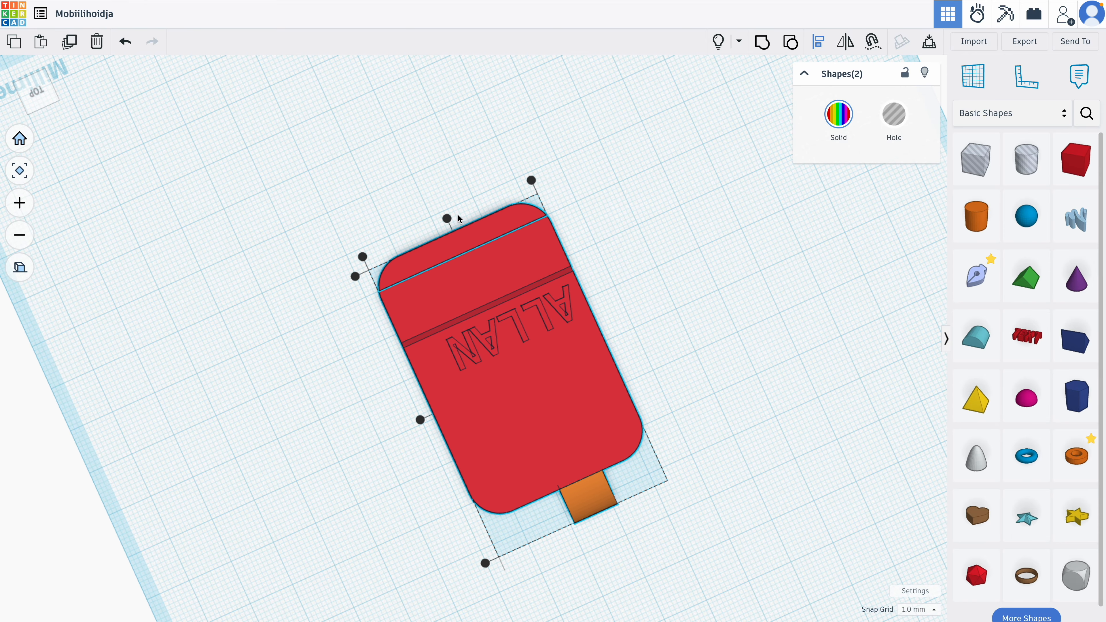
pyautogui.click(447, 217)
pyautogui.moveTo(627, 324); pyautogui.dragTo(885, 299, button='right')
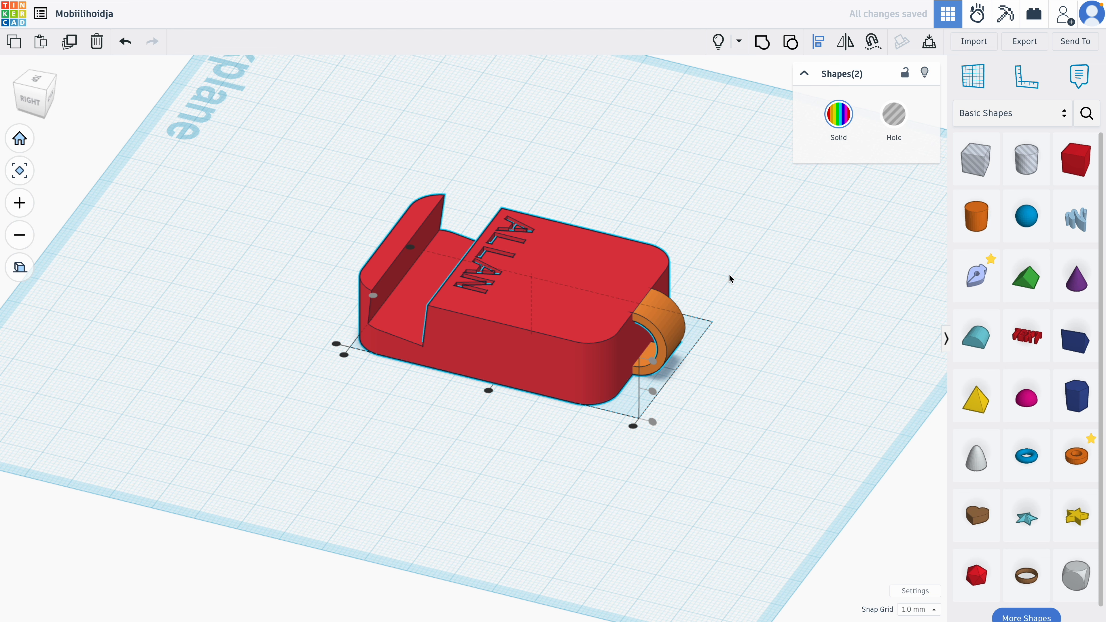
# Group the block and the tube, and turn off Multicolor so the grouped shape is a single red
pyautogui.click(763, 42)
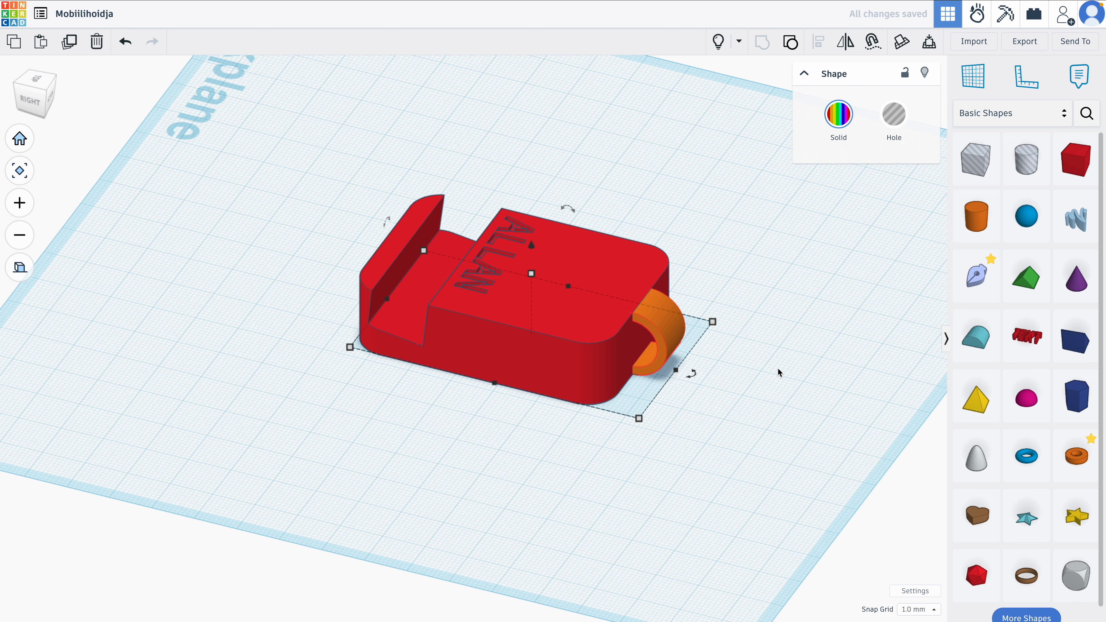
pyautogui.click(836, 117)
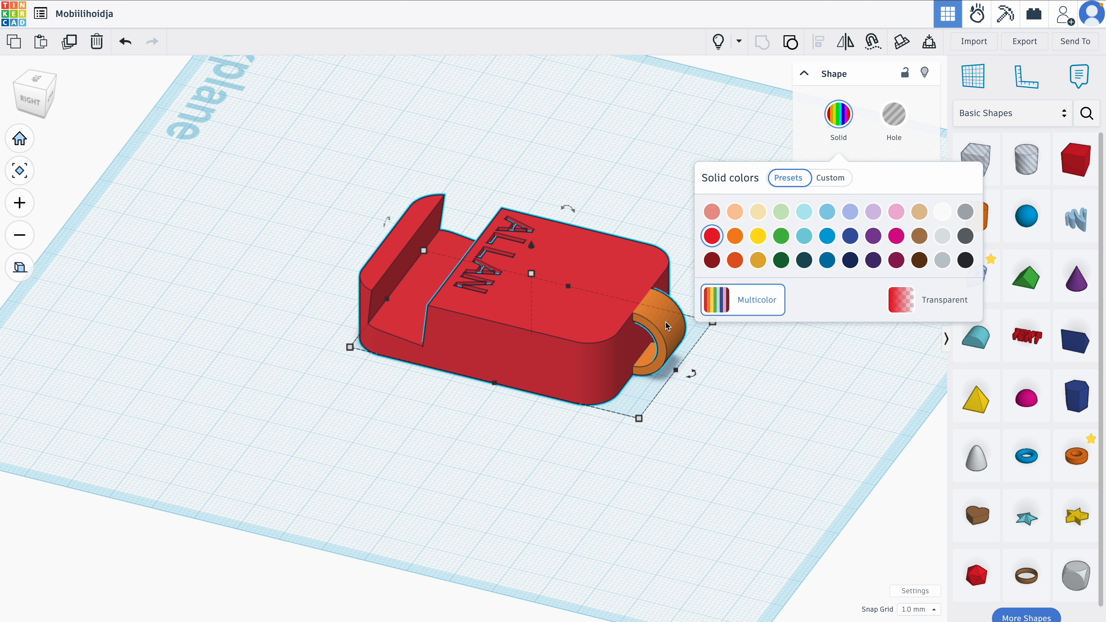
pyautogui.click(744, 301)
pyautogui.click(748, 394)
pyautogui.moveTo(597, 363); pyautogui.dragTo(941, 385, button='right')
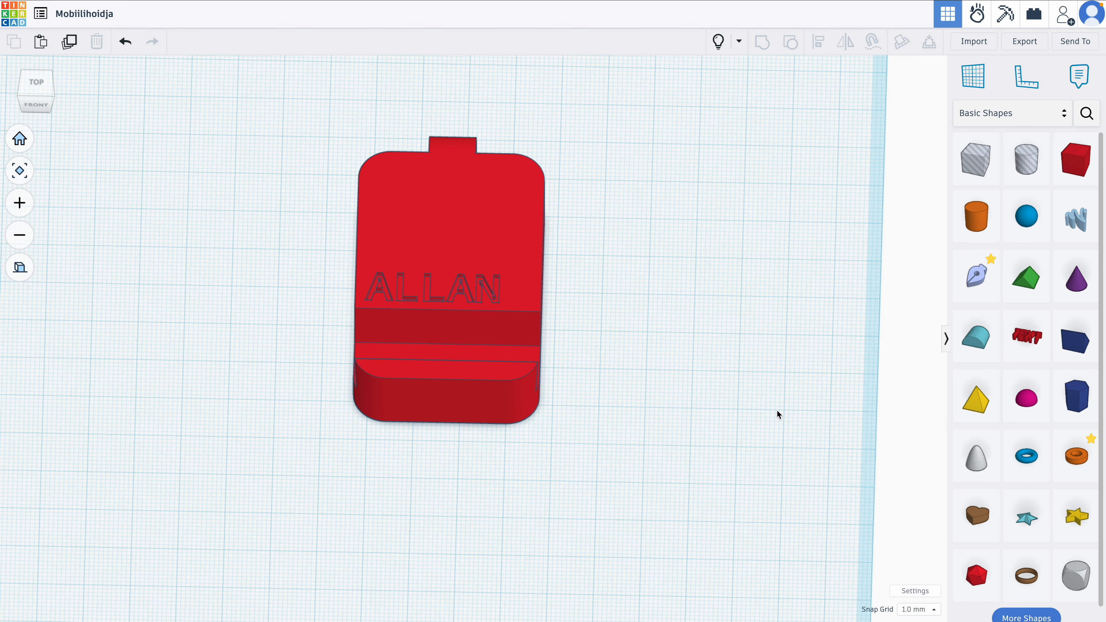
# Move the finished holder to the workplane's left edge and deselect it
pyautogui.moveTo(704, 419); pyautogui.dragTo(794, 369, button='middle')
pyautogui.click(523, 215)
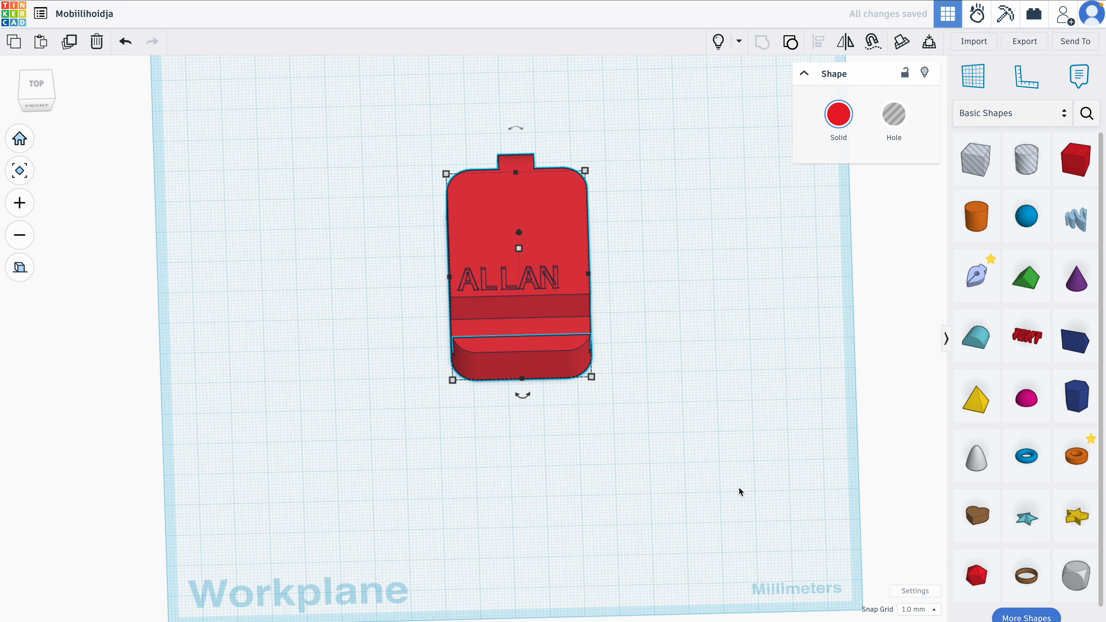
pyautogui.moveTo(739, 488); pyautogui.dragTo(729, 482, button='right')
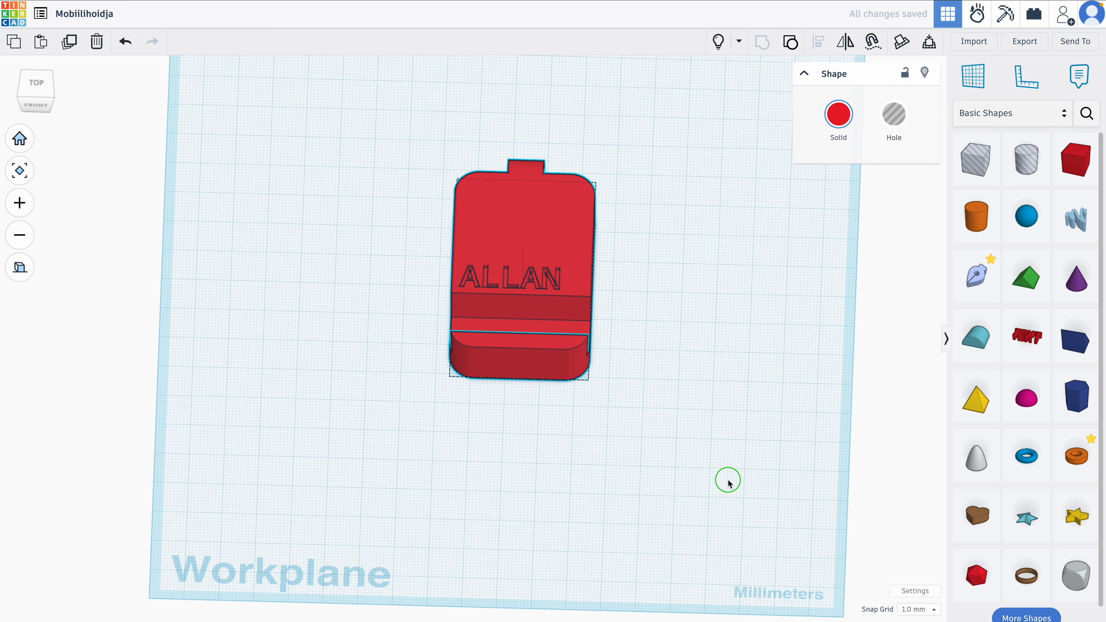
pyautogui.click(541, 211)
pyautogui.moveTo(541, 211); pyautogui.dragTo(287, 231)
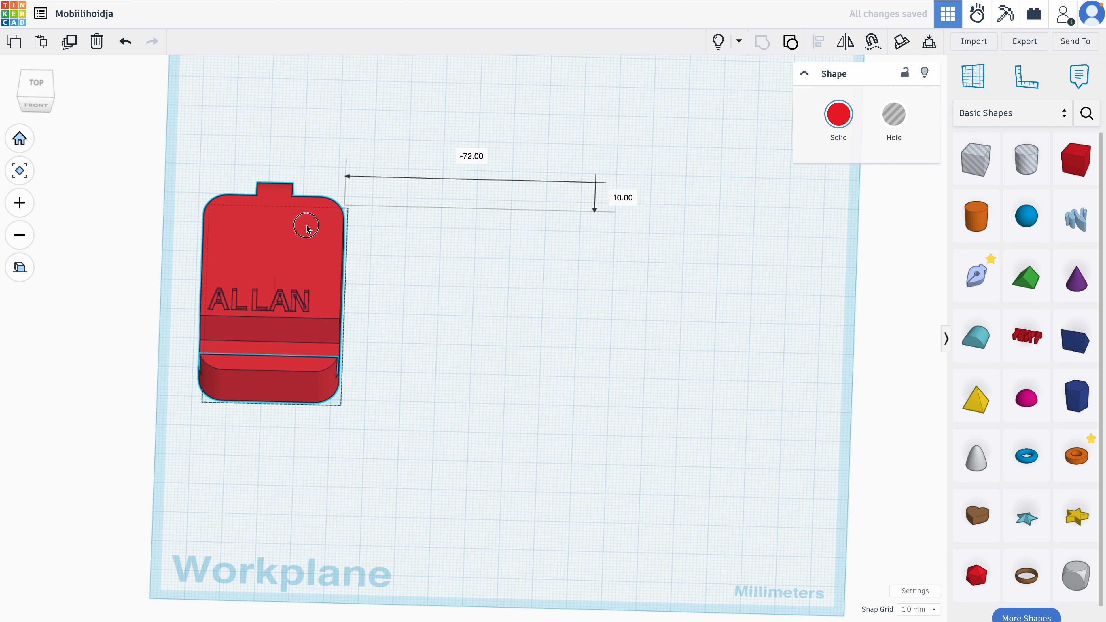
pyautogui.click(634, 396)
# Start a sketch shape on the workplane and draw a closed rectangle 40 mm wide and 60 mm long
pyautogui.moveTo(985, 273)
pyautogui.mouseDown()
pyautogui.moveTo(472, 267)
pyautogui.moveTo(548, 278)
pyautogui.mouseUp()
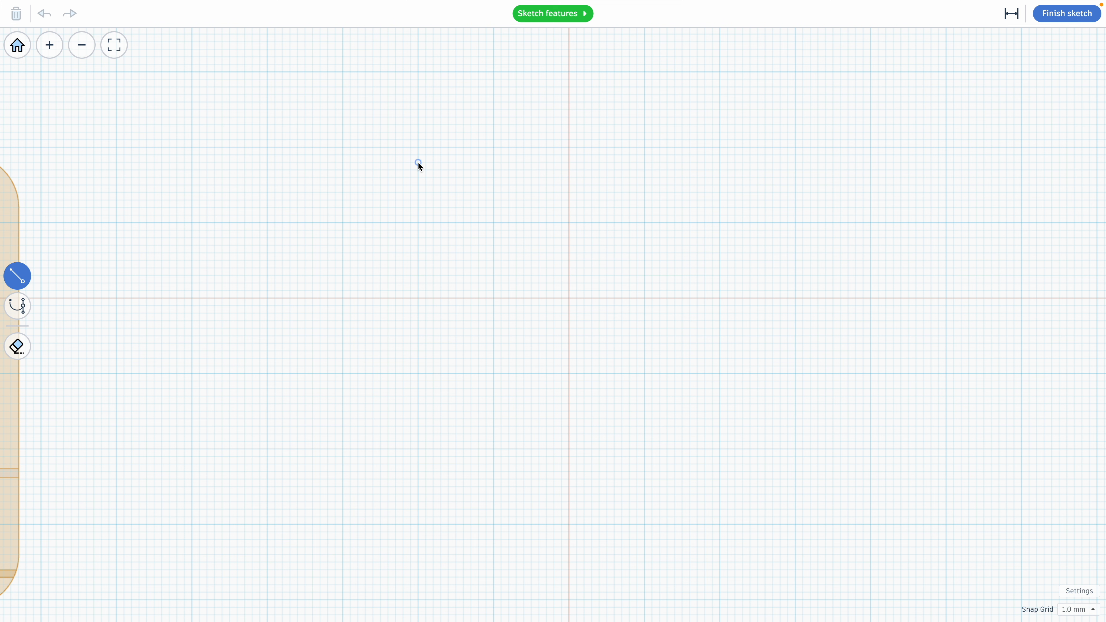
pyautogui.click(418, 148)
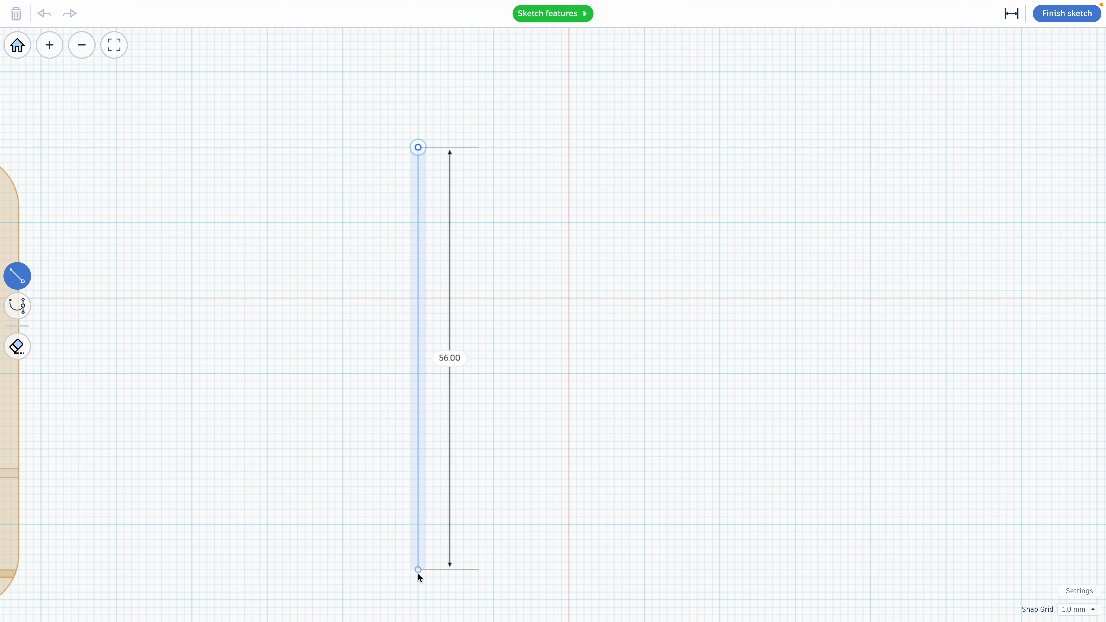
pyautogui.click(418, 599)
pyautogui.click(674, 467)
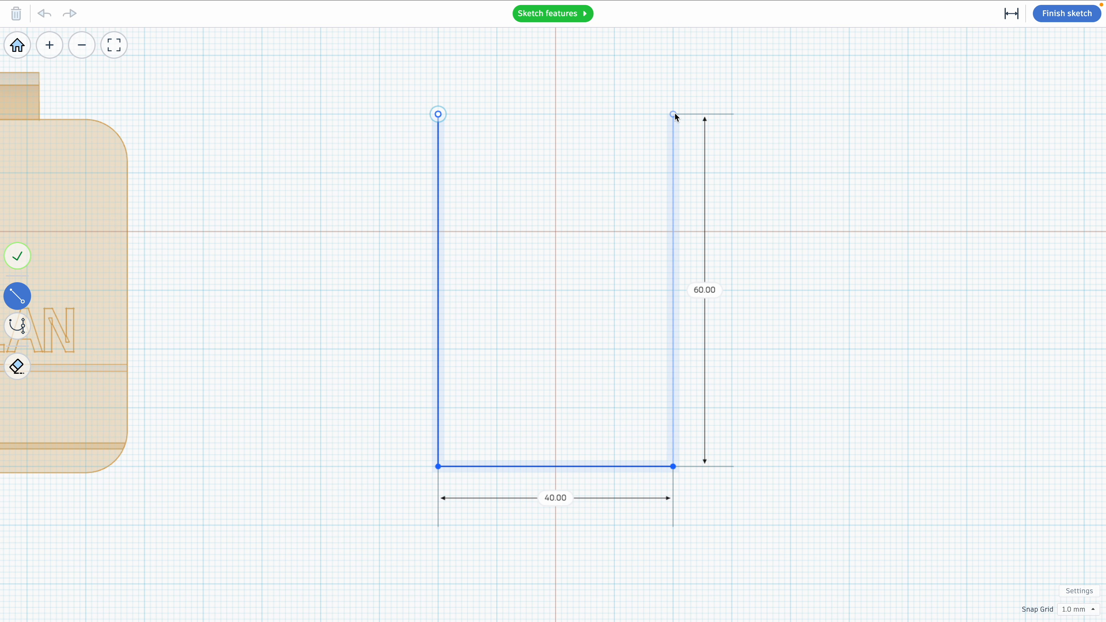
pyautogui.click(674, 114)
pyautogui.click(438, 114)
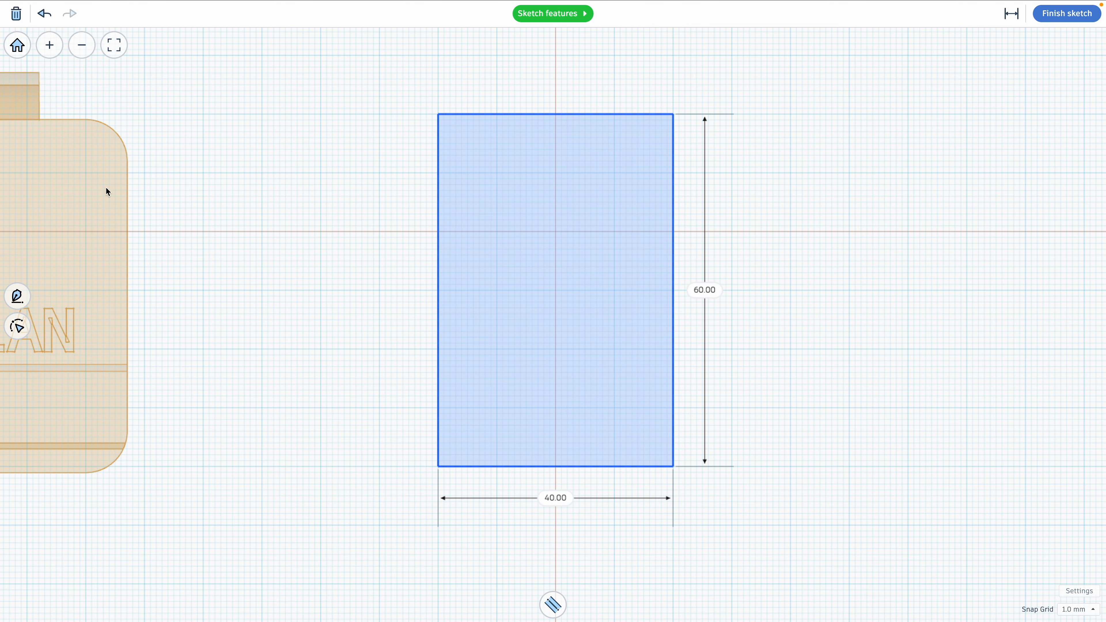
# Add a point about 7 mm from every corner on each of the rectangle's four sides
pyautogui.click(17, 326)
pyautogui.click(20, 350)
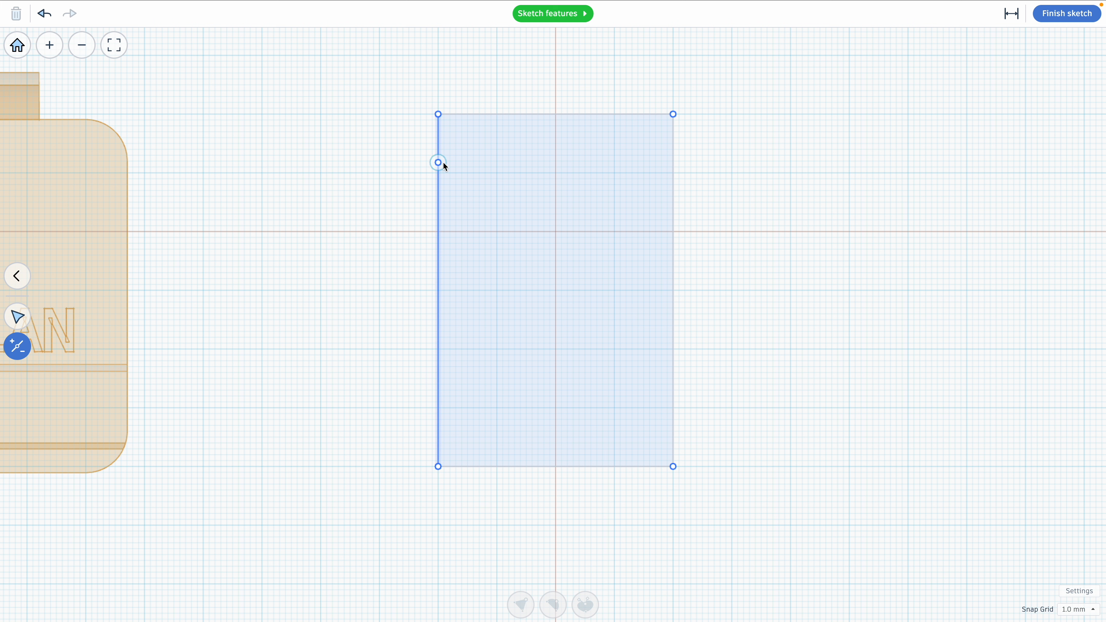
pyautogui.click(440, 154)
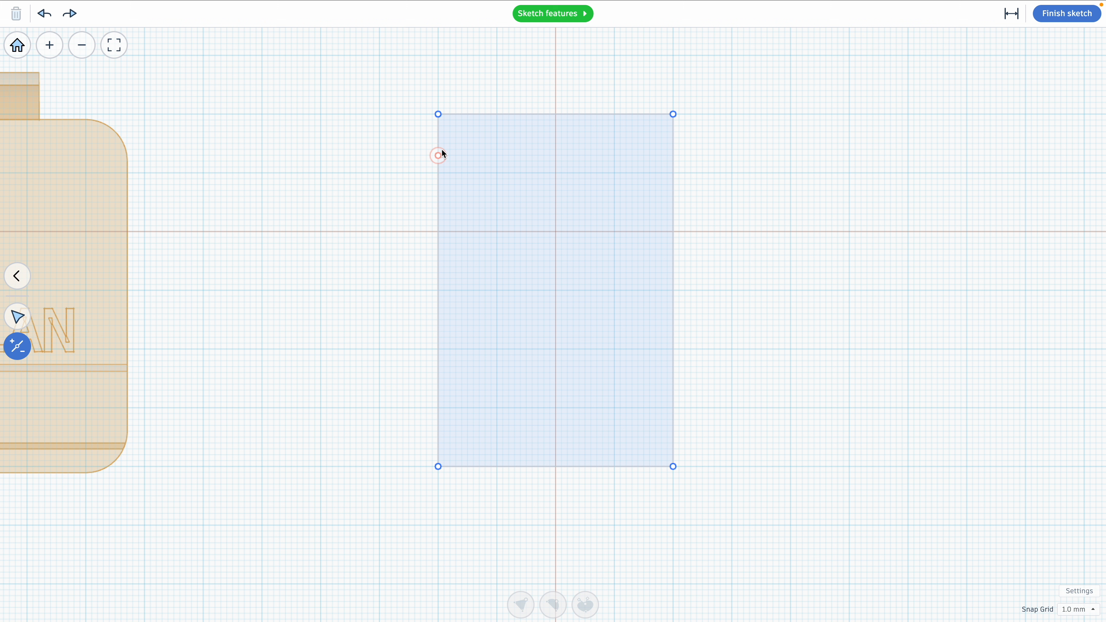
pyautogui.click(479, 114)
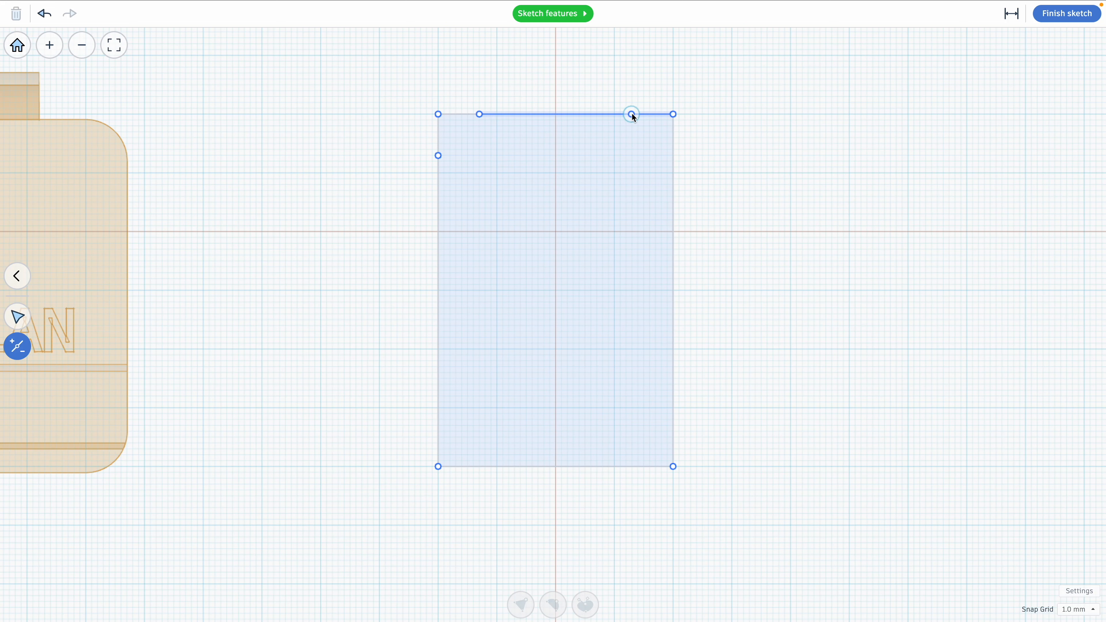
pyautogui.click(632, 114)
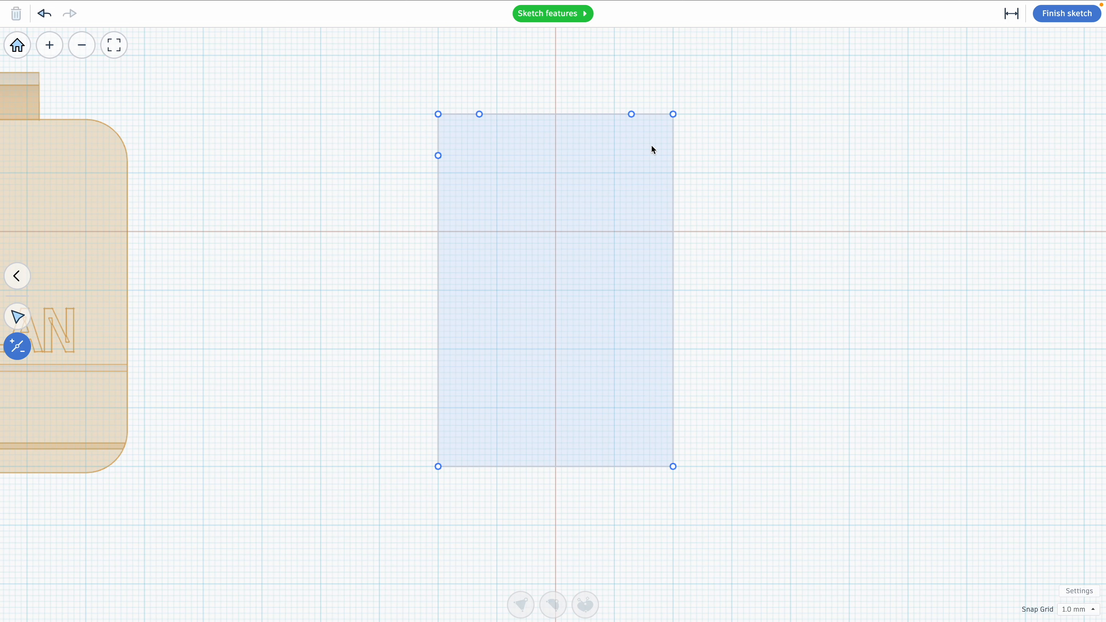
pyautogui.click(673, 156)
pyautogui.click(632, 467)
pyautogui.click(673, 425)
pyautogui.click(478, 467)
pyautogui.click(439, 425)
pyautogui.scroll(4, 439, 434)
pyautogui.scroll(-2, 440, 435)
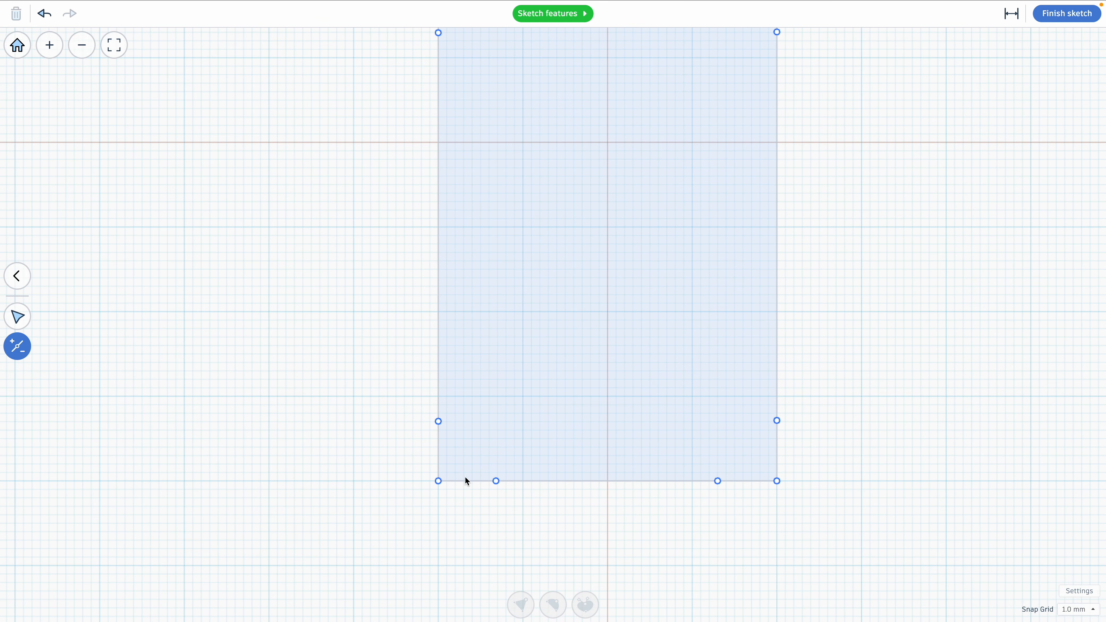
# Remove the four original corner points of the rectangle to cut its corners diagonally
pyautogui.click(442, 486)
pyautogui.click(778, 482)
pyautogui.scroll(-2, 742, 398)
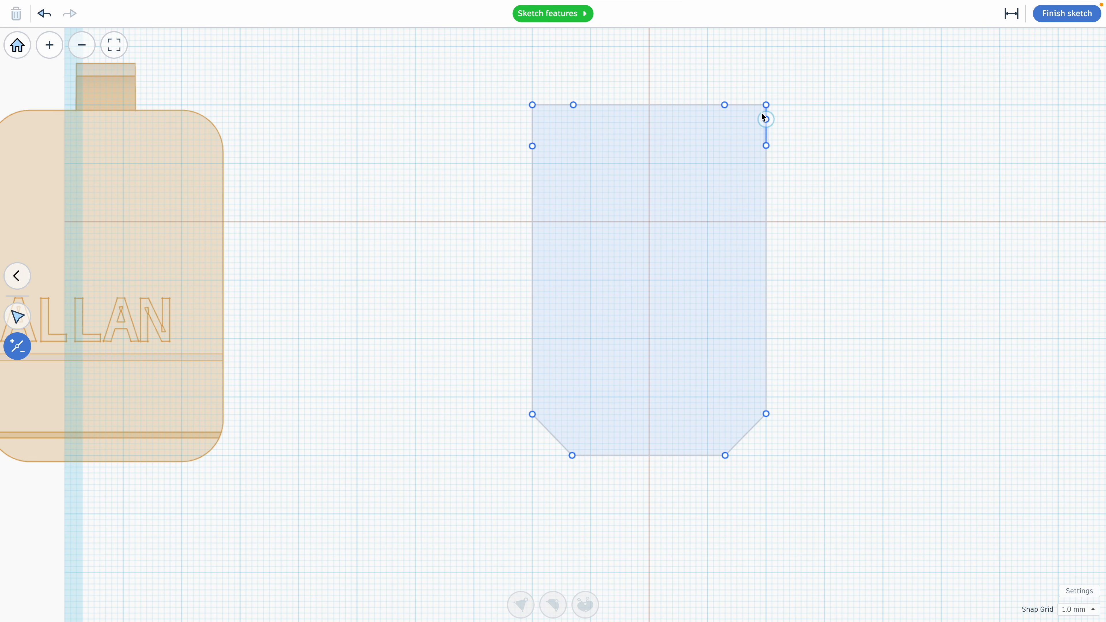
pyautogui.click(766, 106)
pyautogui.click(533, 106)
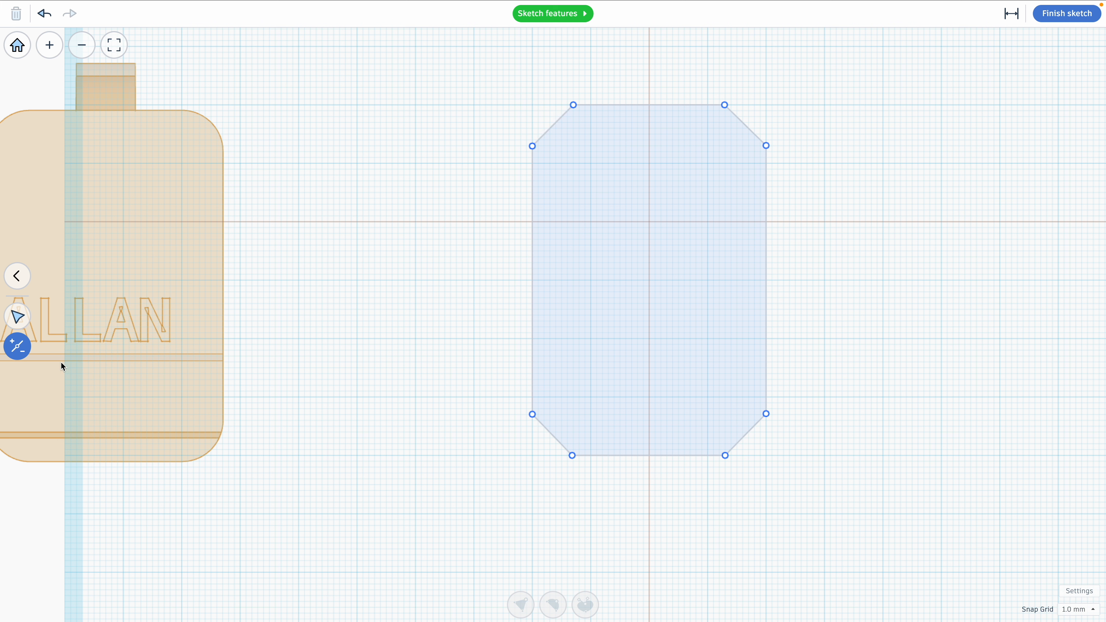
# Select all eight points of the outline and convert them to curve points with handles
pyautogui.click(17, 317)
pyautogui.moveTo(521, 73); pyautogui.dragTo(815, 488)
pyautogui.click(585, 604)
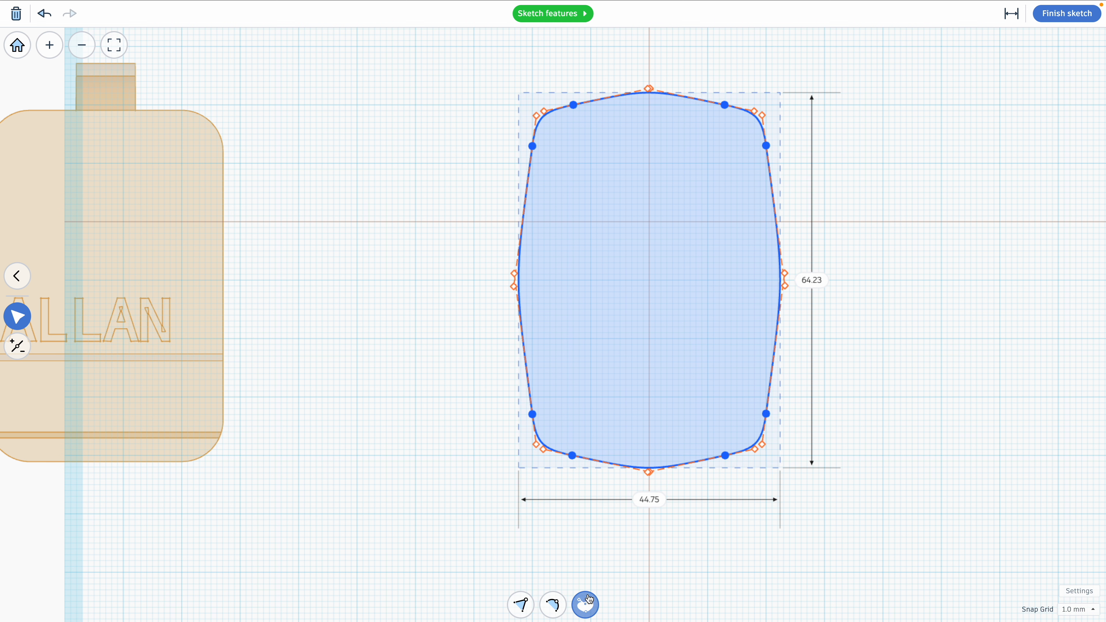
# Straighten the outline's left side by bringing the curve handles of its two points onto the vertical edge line
pyautogui.moveTo(535, 119); pyautogui.dragTo(530, 95)
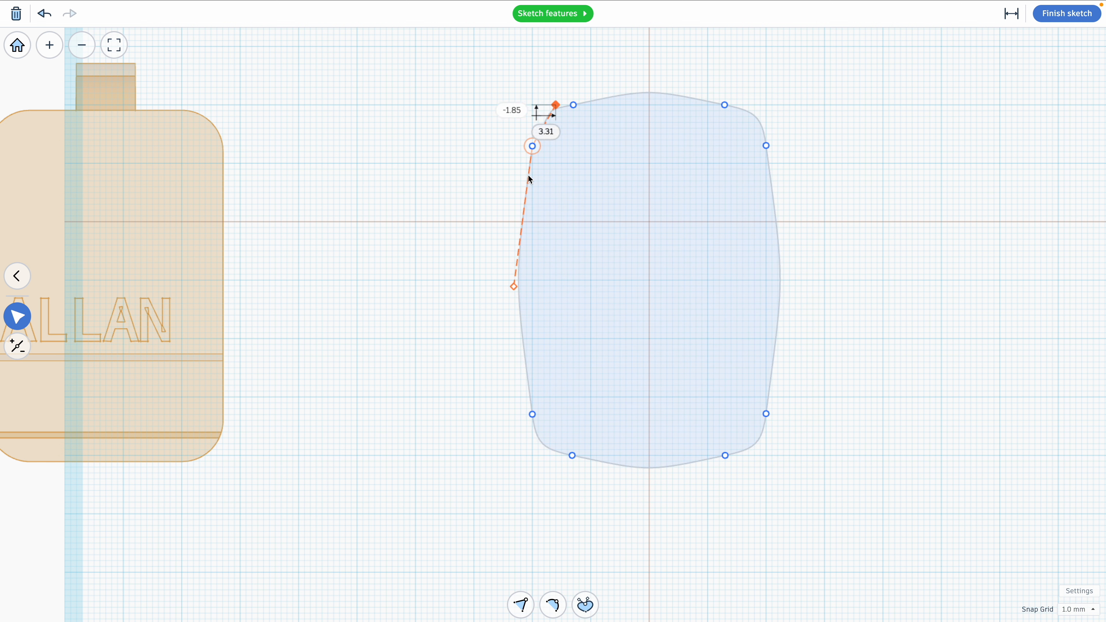
pyautogui.moveTo(514, 286); pyautogui.dragTo(532, 287)
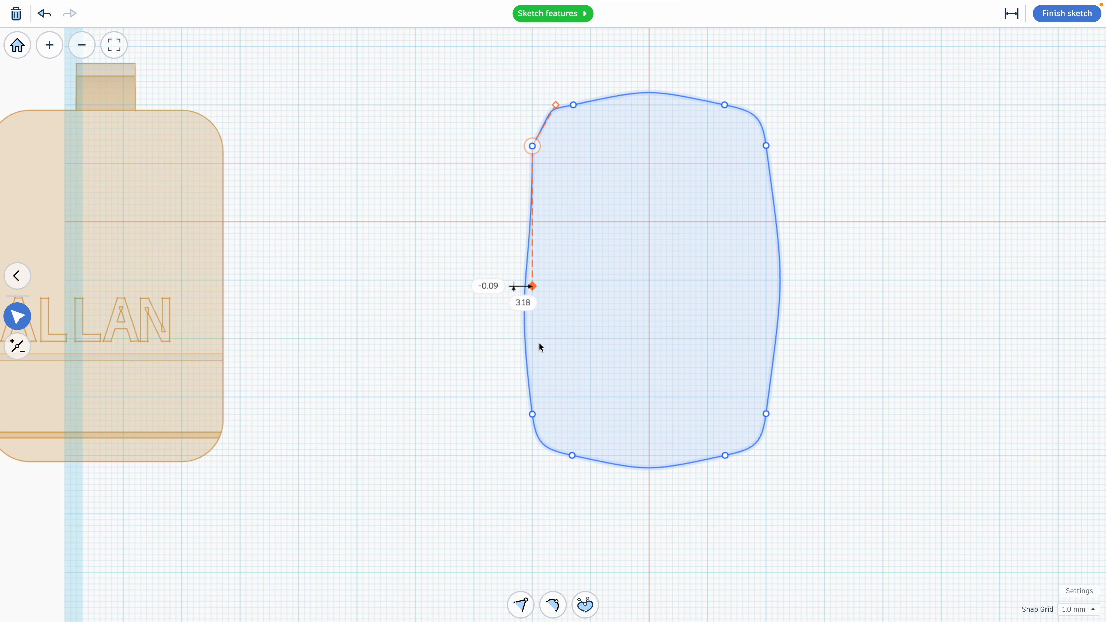
pyautogui.click(534, 412)
pyautogui.click(508, 293)
pyautogui.scroll(-3, 509, 294)
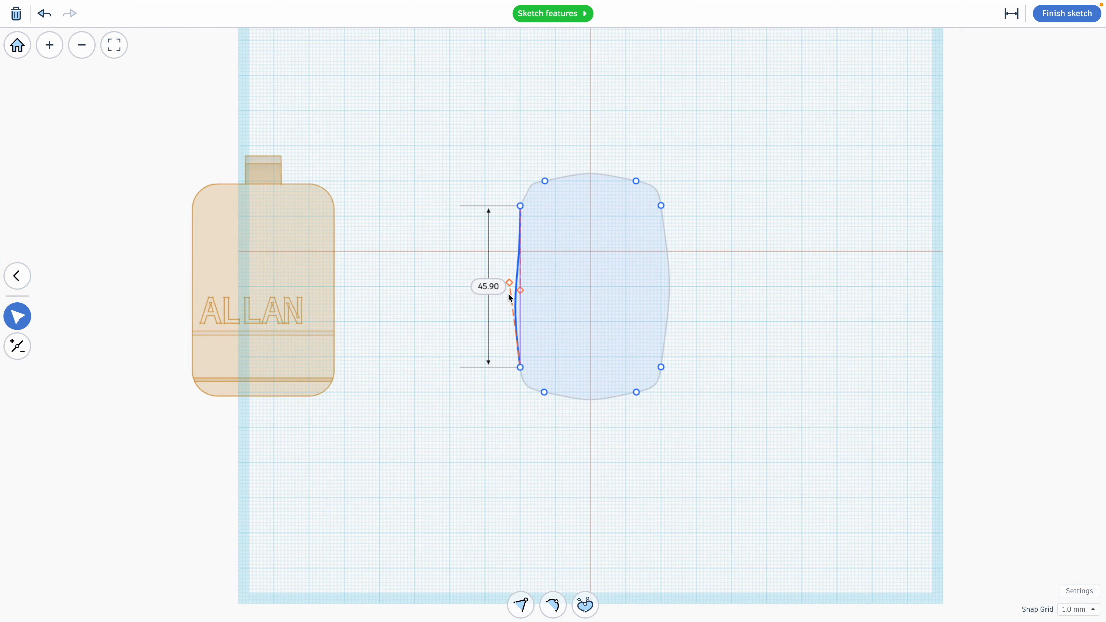
pyautogui.scroll(5, 508, 293)
pyautogui.scroll(5, 509, 297)
pyautogui.moveTo(524, 199); pyautogui.dragTo(609, 273)
pyautogui.scroll(-3, 609, 273)
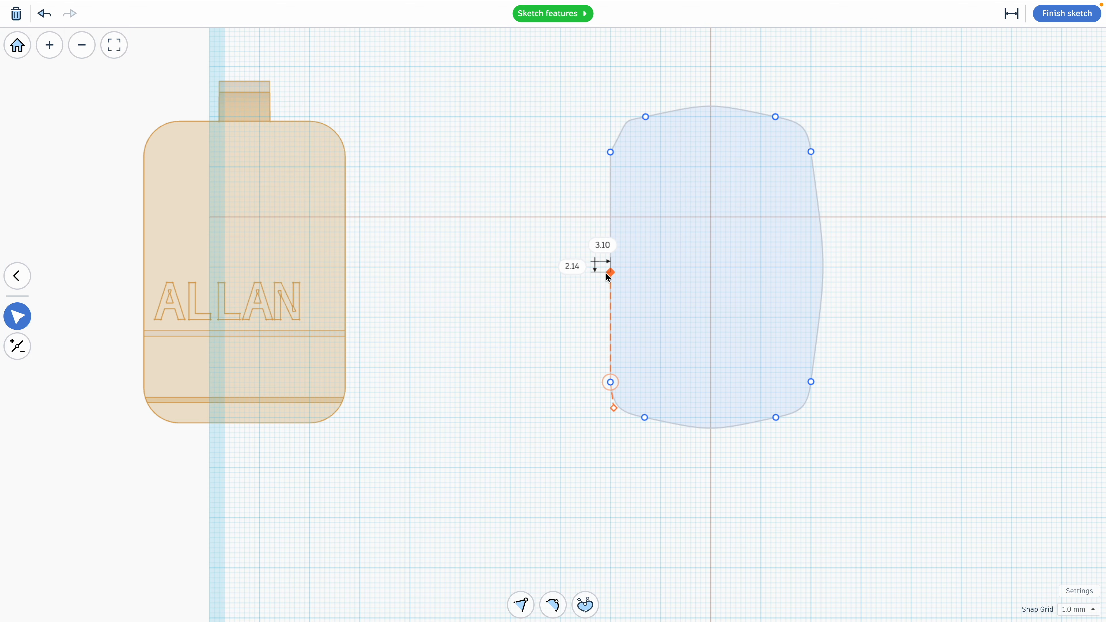
# Straighten the outline's bottom side by levelling the inner curve handles of its two points
pyautogui.click(645, 418)
pyautogui.moveTo(712, 432); pyautogui.dragTo(698, 422)
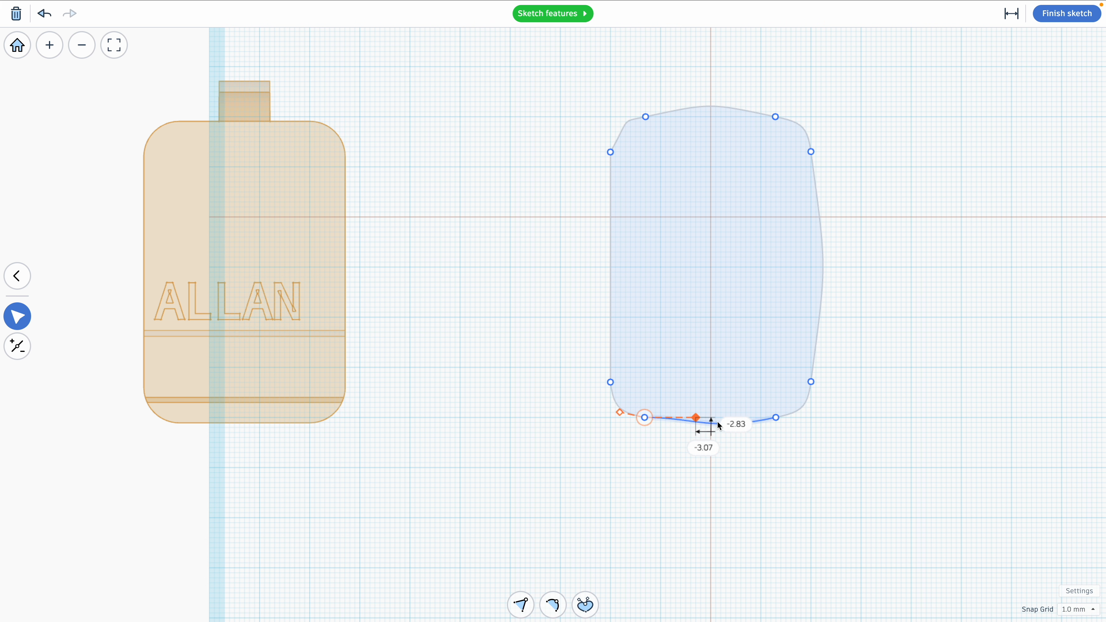
pyautogui.click(776, 418)
pyautogui.moveTo(710, 430); pyautogui.dragTo(735, 418)
# Straighten the outline's right side by bringing its points' curve handles onto the vertical edge line
pyautogui.click(811, 382)
pyautogui.scroll(-3, 815, 260)
pyautogui.moveTo(820, 260); pyautogui.dragTo(811, 235)
pyautogui.scroll(3, 815, 290)
pyautogui.click(811, 118)
# Straighten the outline's top side by levelling the inner curve handles of its two points
pyautogui.click(778, 86)
pyautogui.moveTo(718, 77); pyautogui.dragTo(718, 86)
pyautogui.click(658, 86)
pyautogui.moveTo(719, 78); pyautogui.dragTo(719, 86)
# Round the outline's upper-left corner evenly by lining up both corner handles with the left and top edges
pyautogui.moveTo(636, 93); pyautogui.dragTo(624, 120)
pyautogui.scroll(4, 626, 84)
pyautogui.click(627, 158)
pyautogui.click(645, 136)
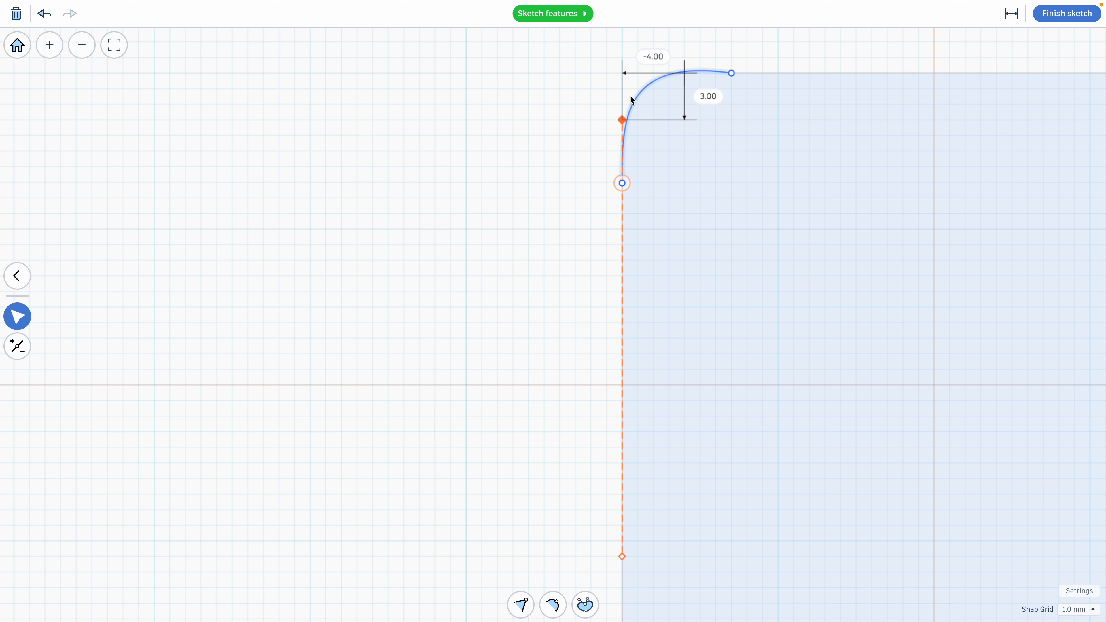
pyautogui.click(732, 73)
pyautogui.moveTo(625, 57); pyautogui.dragTo(668, 73)
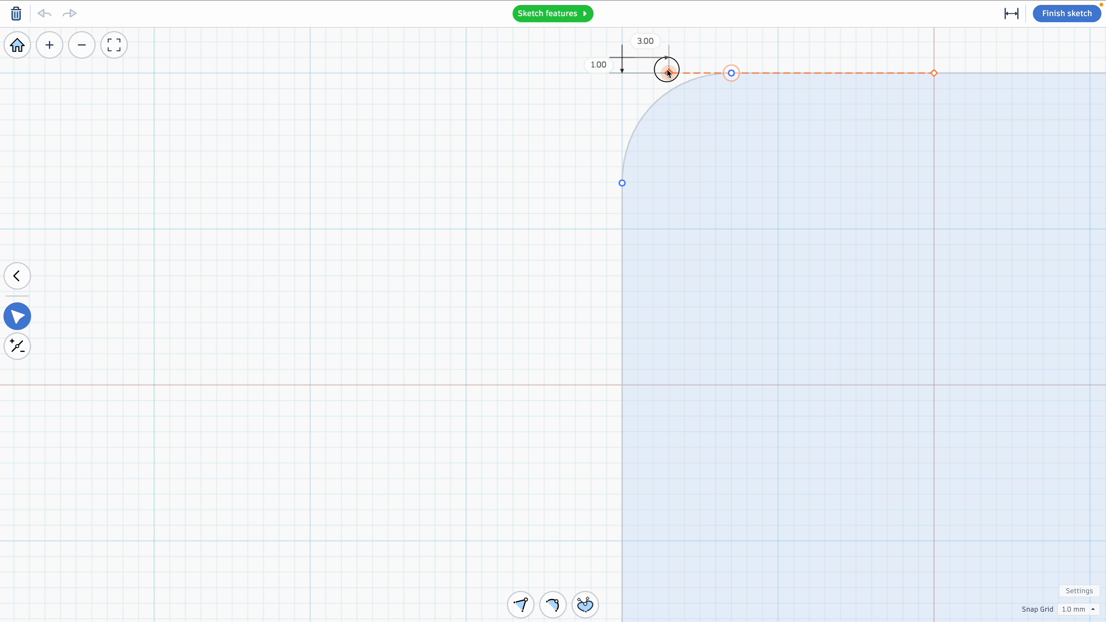
pyautogui.click(622, 183)
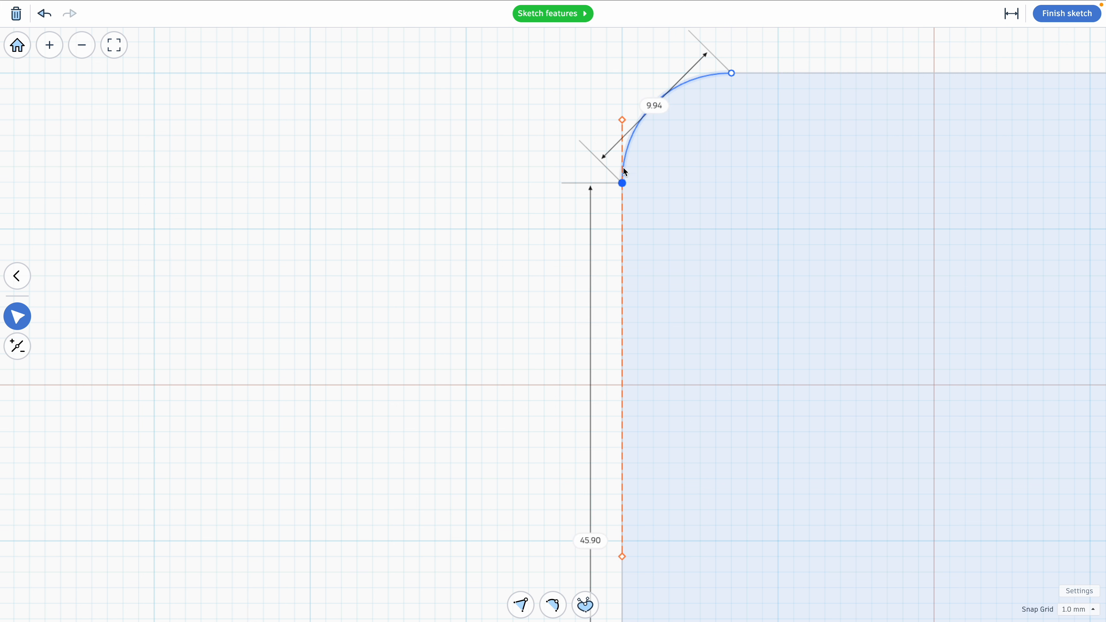
pyautogui.click(572, 178)
# Round the outline's upper-right corner evenly by lining up its handles with the top and right edges
pyautogui.scroll(-3, 627, 205)
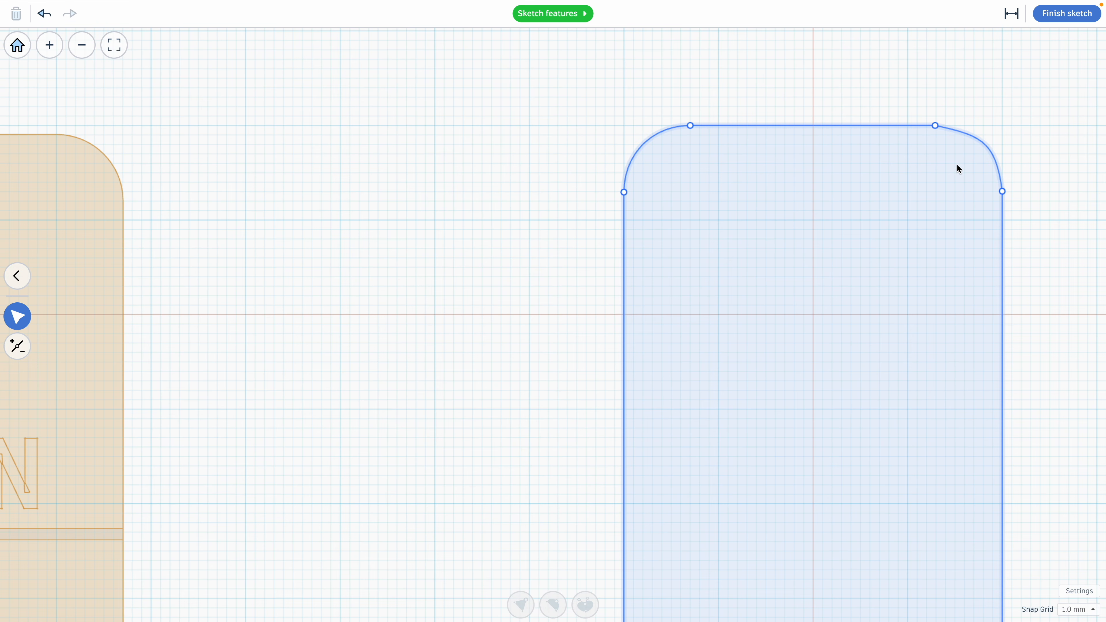
pyautogui.click(936, 126)
pyautogui.moveTo(980, 144); pyautogui.dragTo(835, 163, button='middle')
pyautogui.scroll(3, 837, 163)
pyautogui.moveTo(837, 145); pyautogui.dragTo(838, 130)
pyautogui.click(871, 234)
# Round the outline's lower-right corner to match the upper ones, and finish the sketch as a solid
pyautogui.scroll(2, 871, 158)
pyautogui.scroll(-6, 789, 163)
pyautogui.click(847, 420)
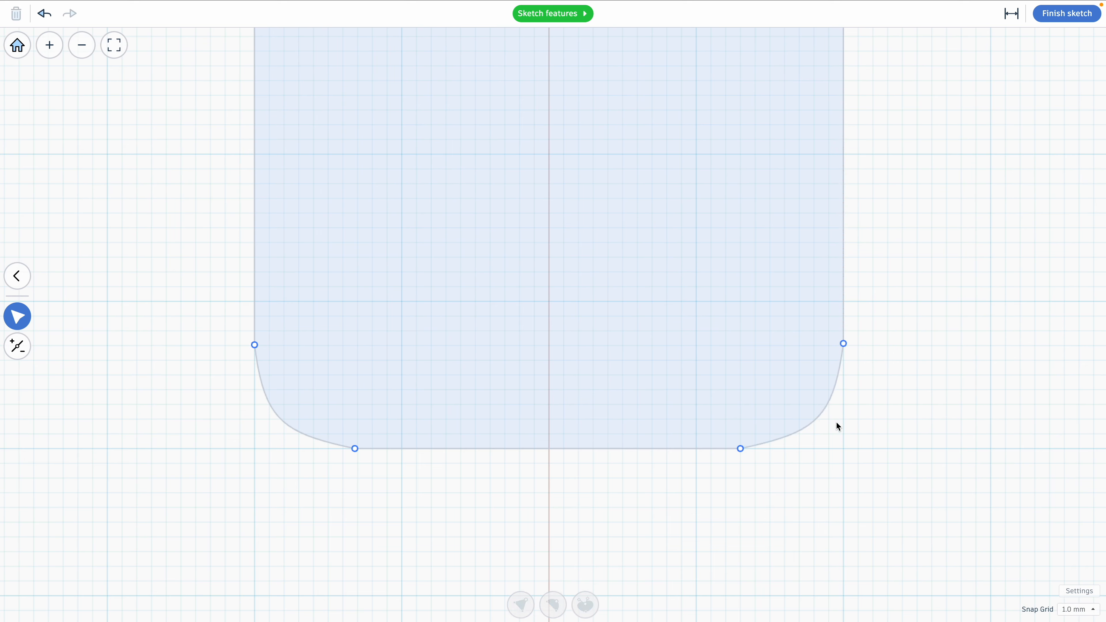
pyautogui.scroll(4, 839, 523)
pyautogui.scroll(-8, 671, 567)
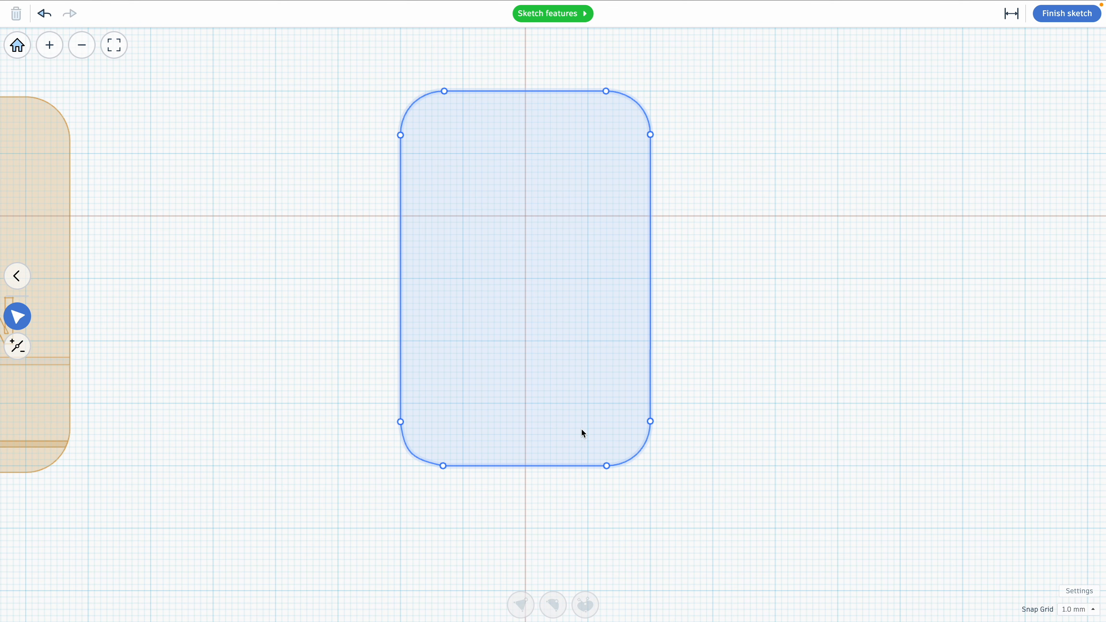
pyautogui.click(1067, 14)
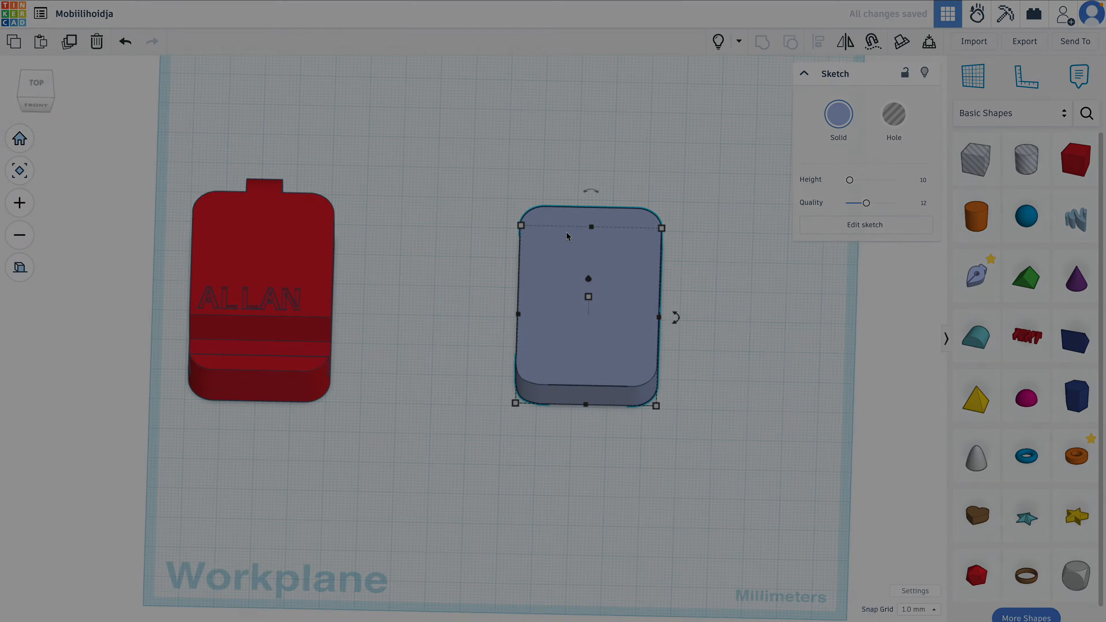